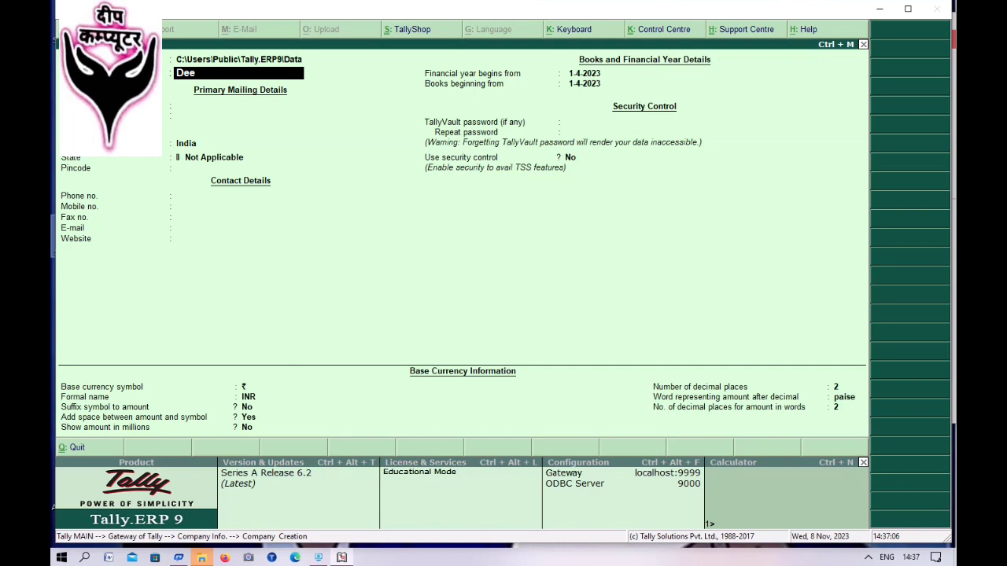
- Name the company Deep Computer, set its state to Uttar Pradesh, and enter the mobile number
type("p computer")
key("Return")
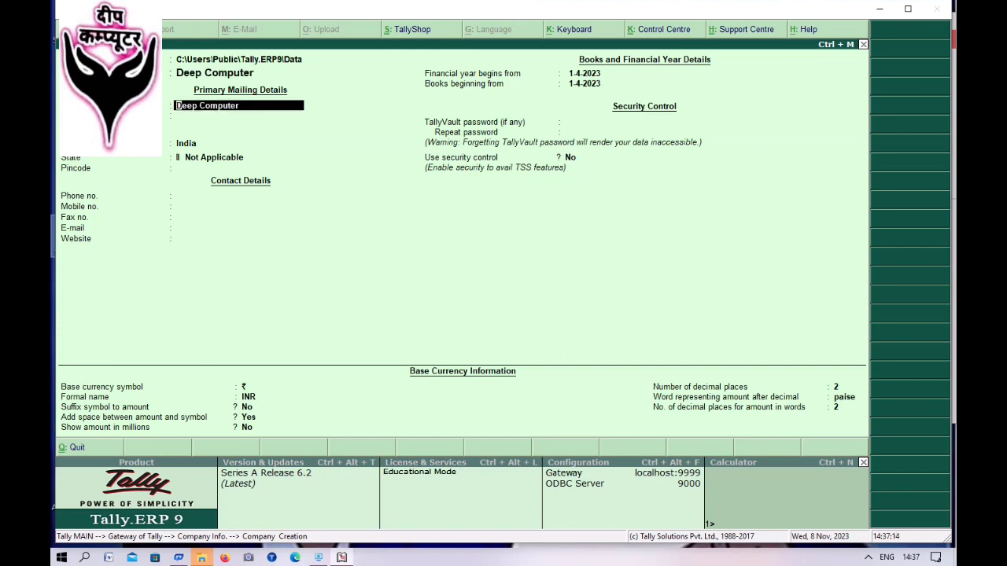
key("Return")
key("Return")
key("Return")
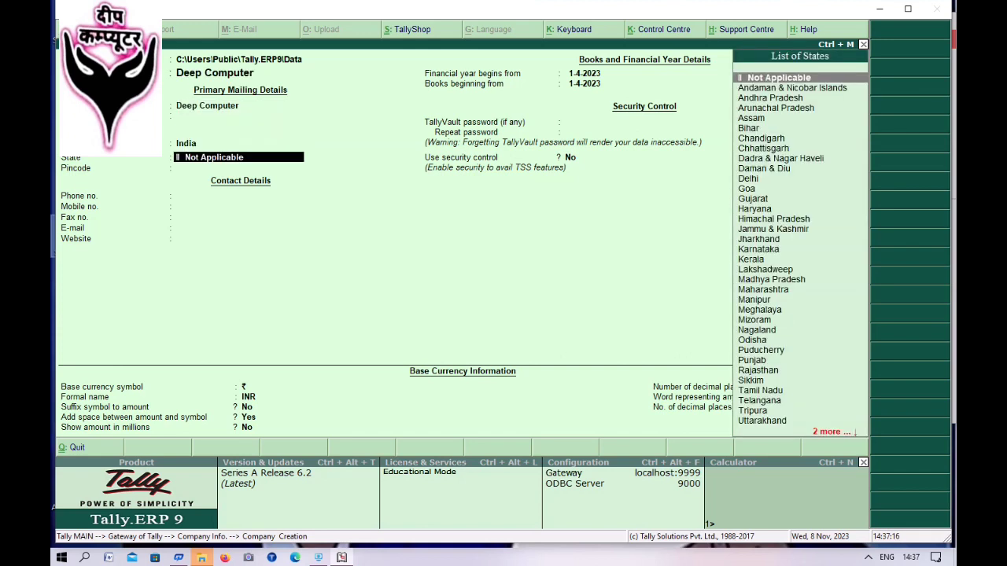
type("U")
key("Down")
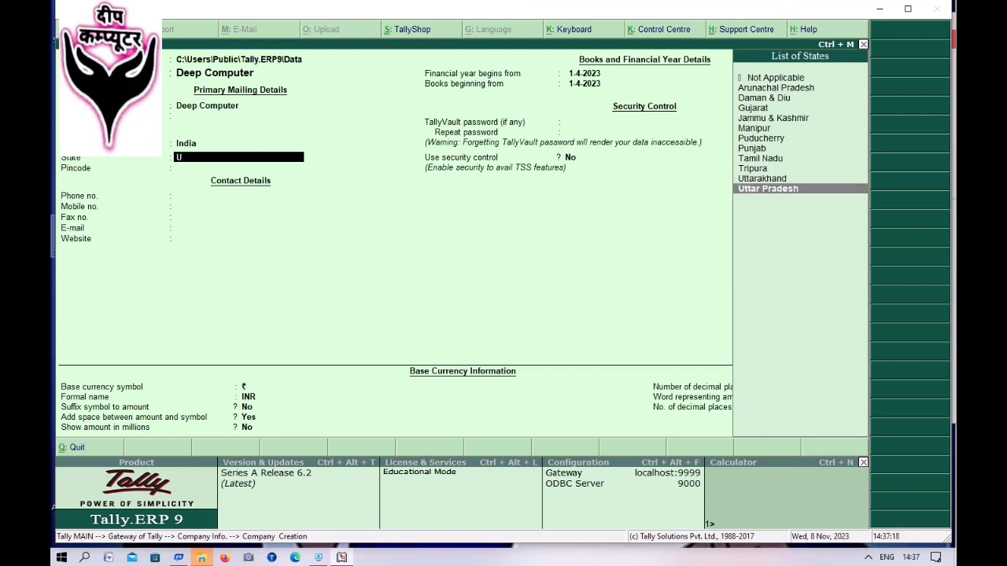
key("Return")
key("Return")
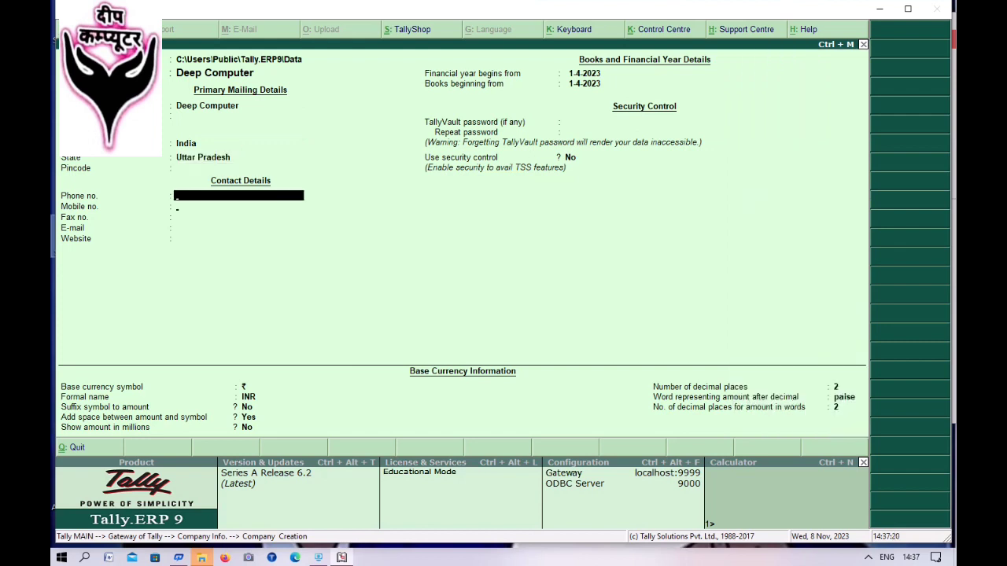
key("Return")
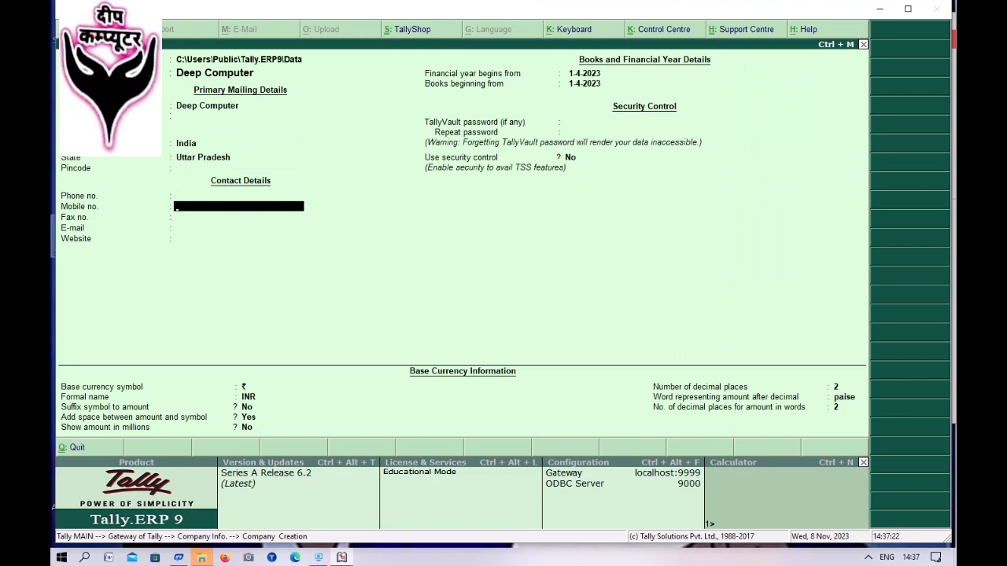
- Keep the default financial year and currency settings and save the company
key("Return")
key("Return")
key("Return")
key("Return")
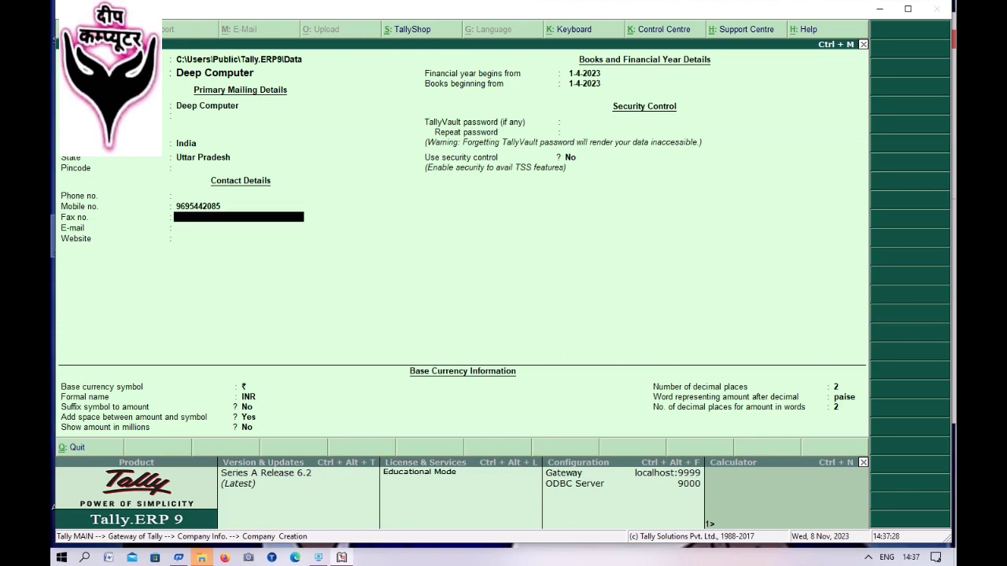
key("Return")
key("Return")
key("Return")
key("Return")
key("Return")
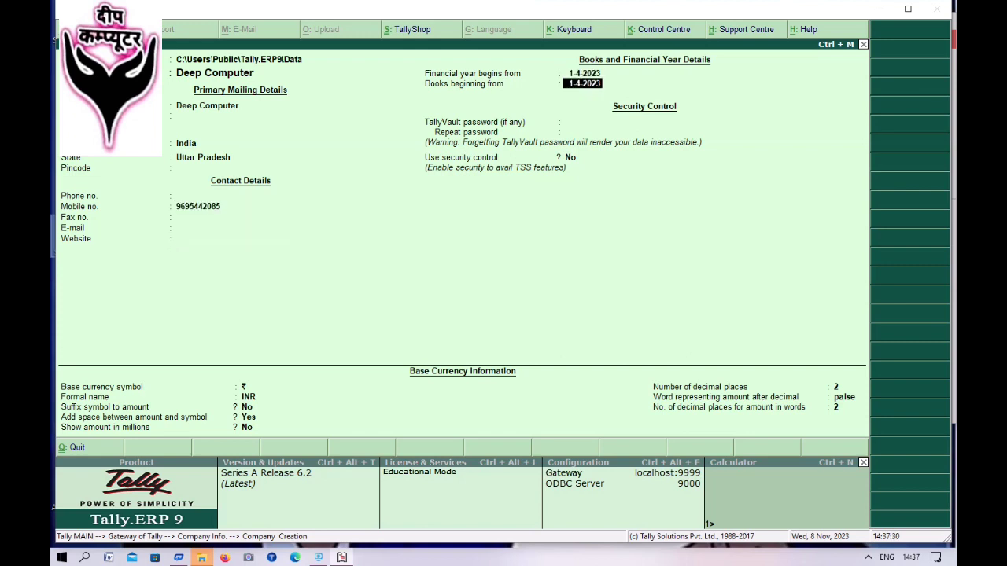
key("Return")
key("Return")
key("Return")
key("Return")
key("Return")
key("Return")
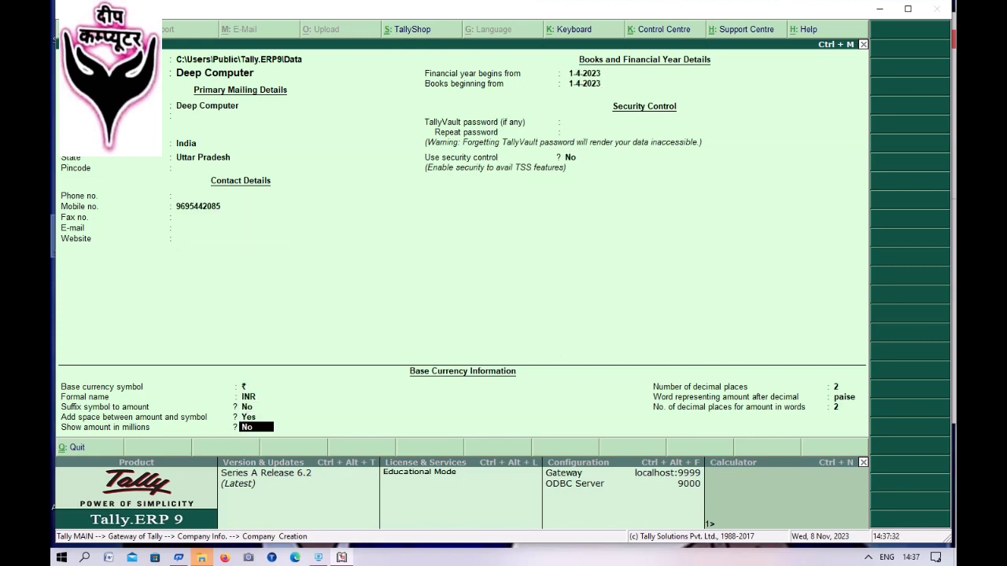
key("Return")
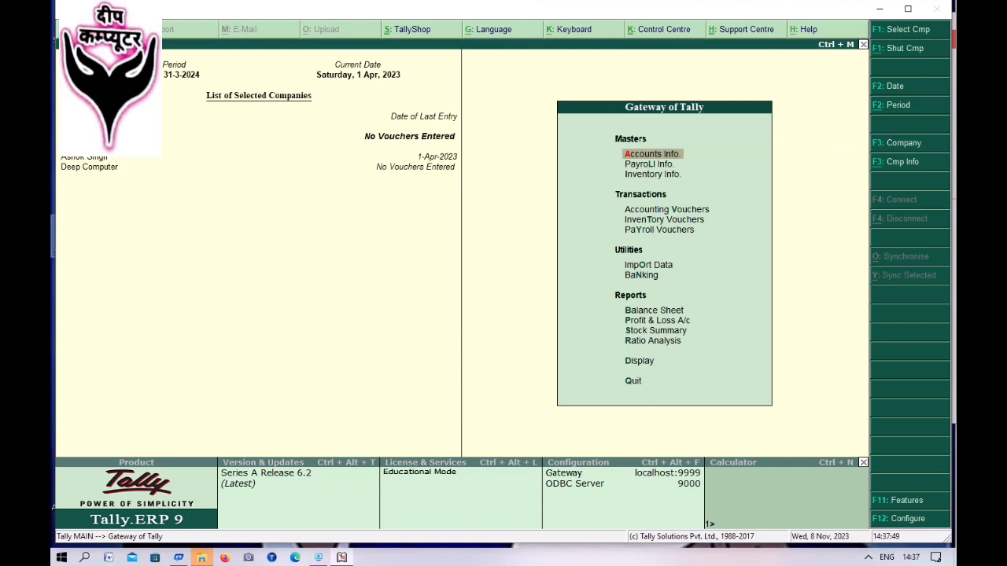
- Start a new ledger named Jain Stationary under Sundry Creditors
key("Return")
key("Down")
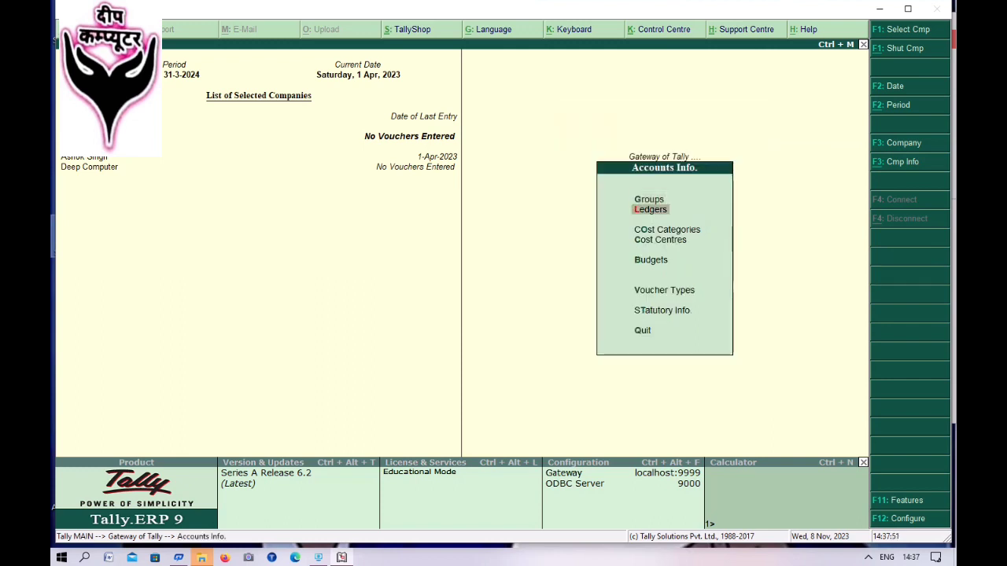
key("Return")
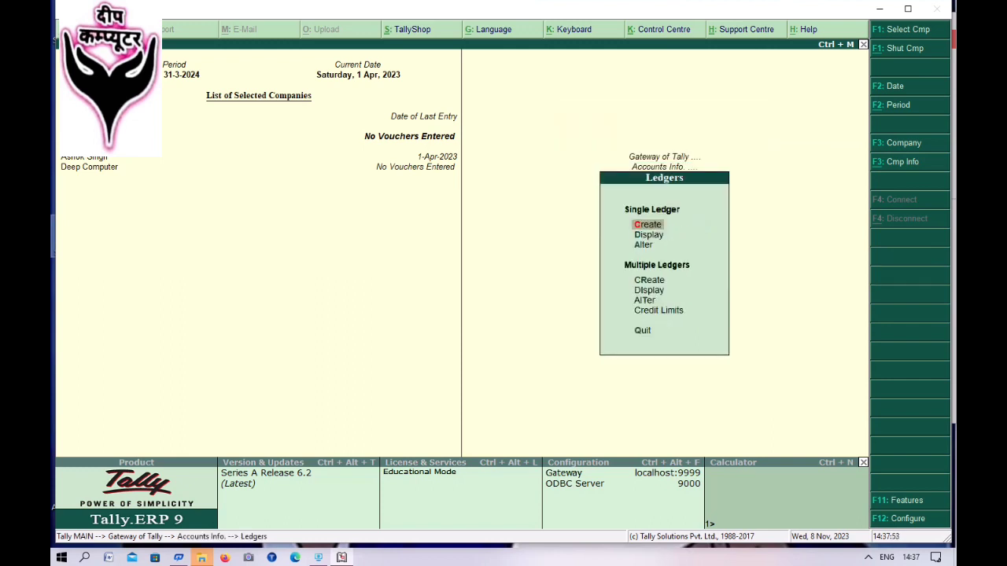
key("Return")
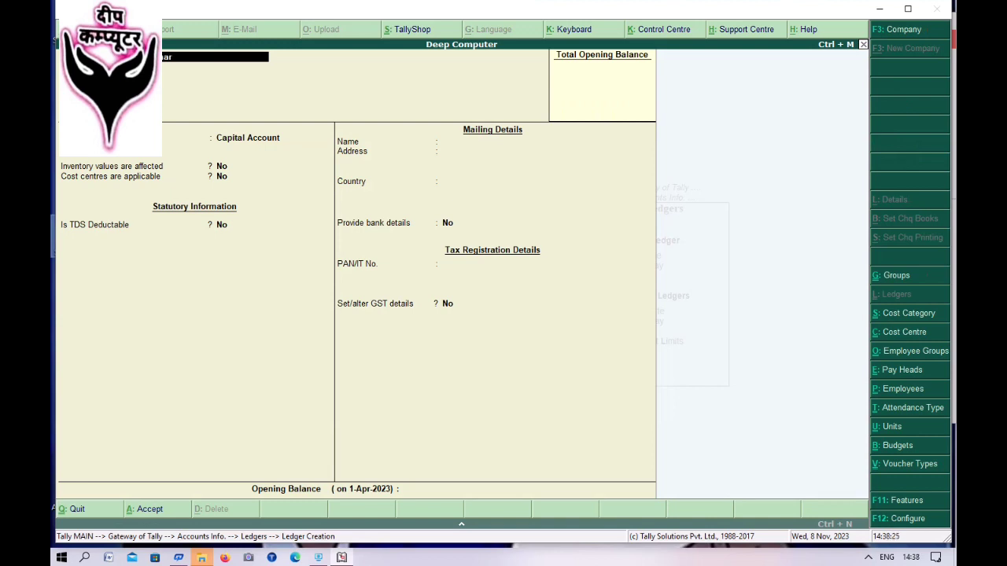
type("y")
key("Return")
key("Return")
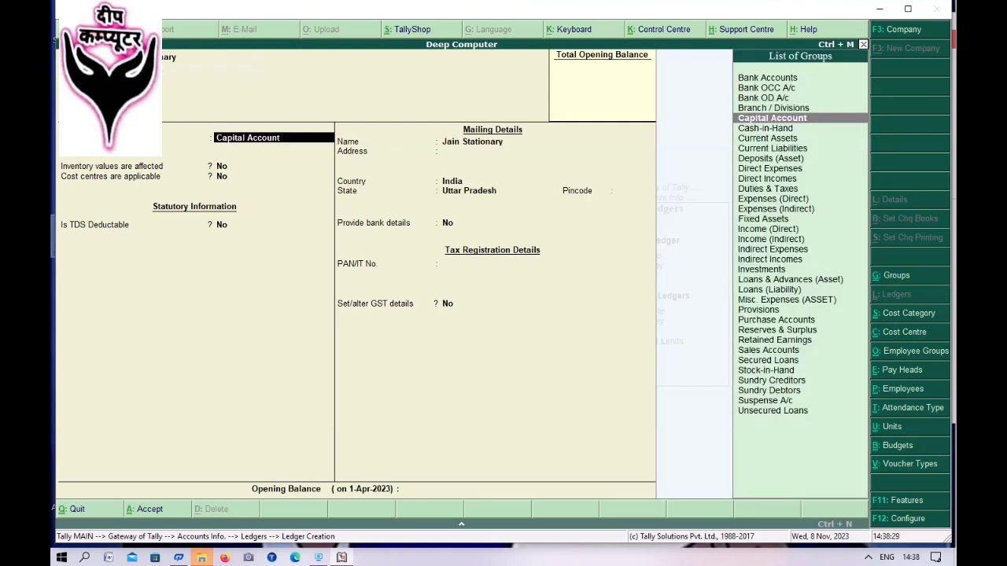
type("S")
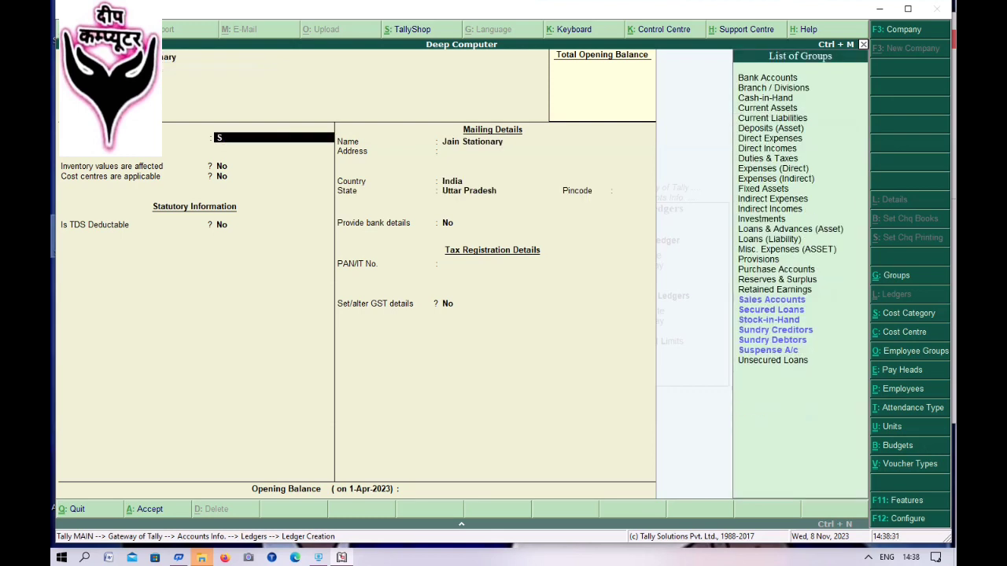
key("Down")
key("Down")
key("Down")
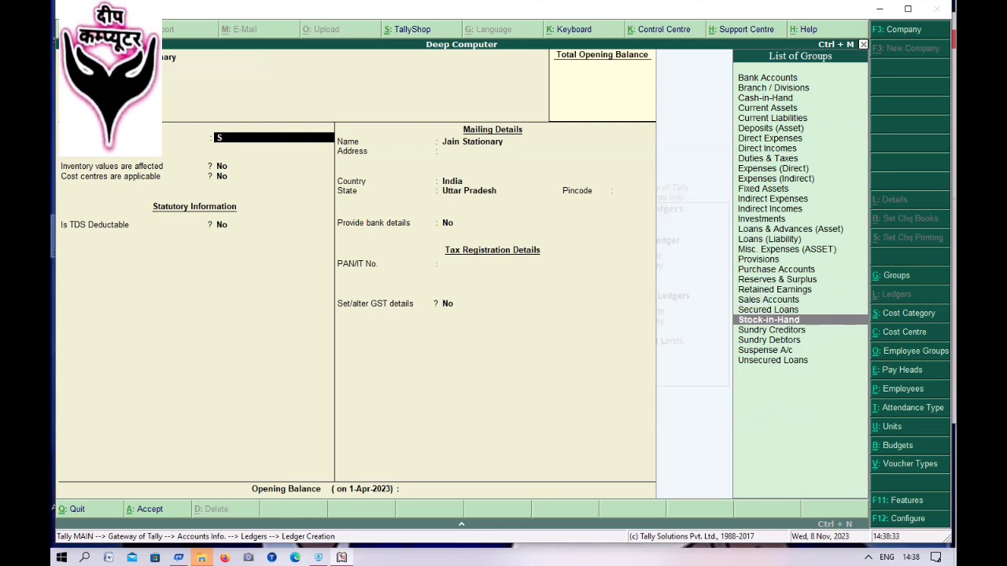
key("Return")
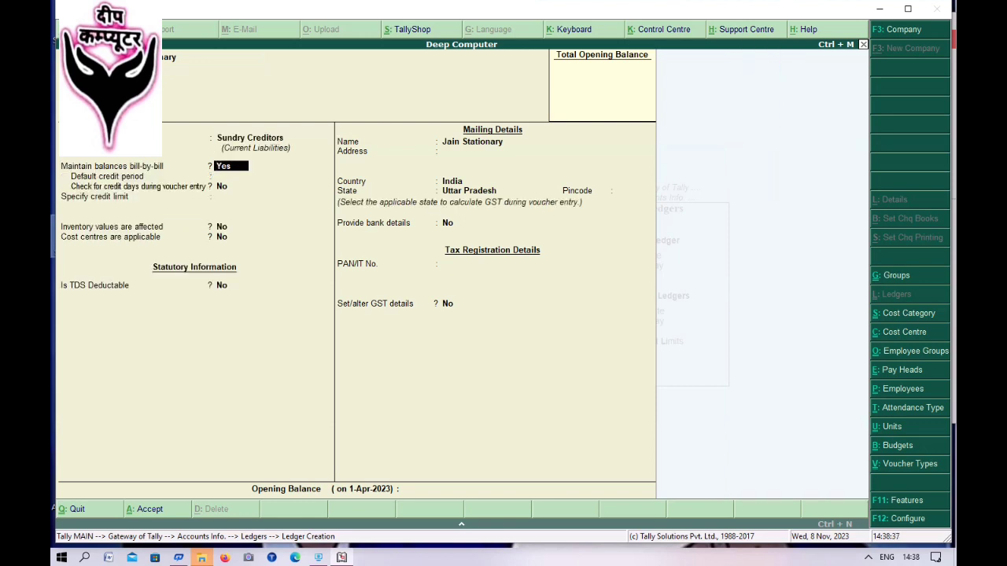
- Keep the default credit, cost-centre and mailing details, save the ledger, and exit ledger creation
key("Return")
key("Return")
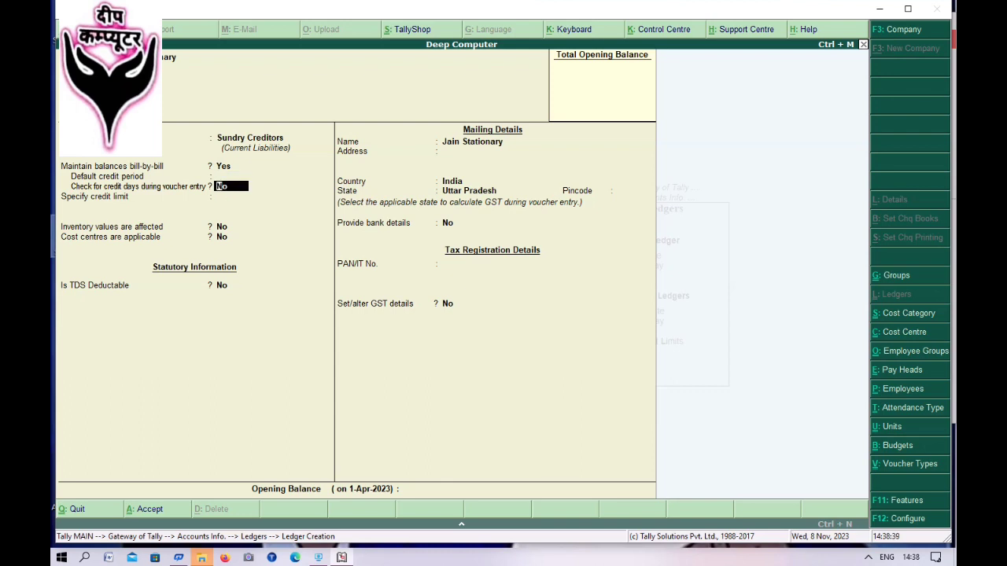
key("Return")
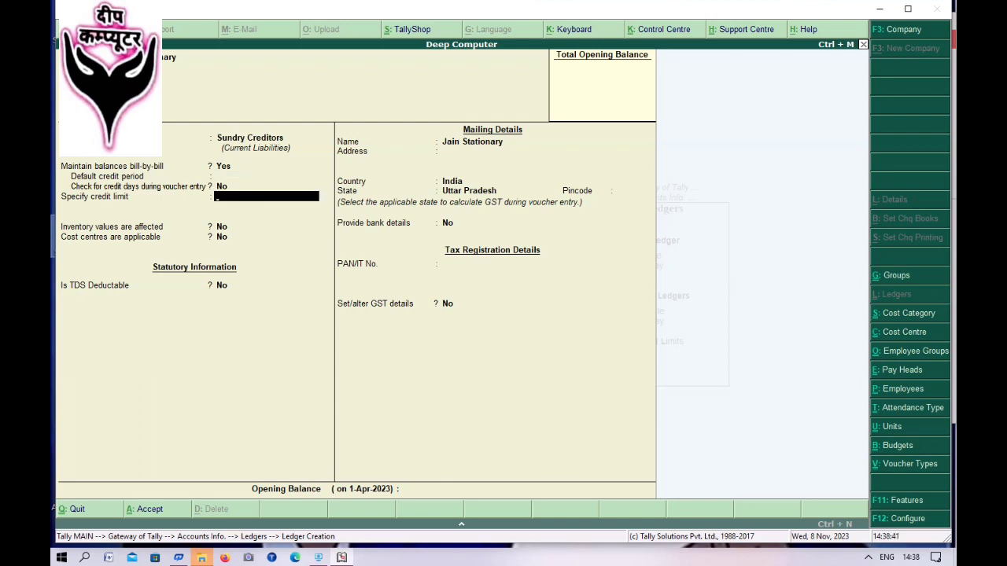
key("Return")
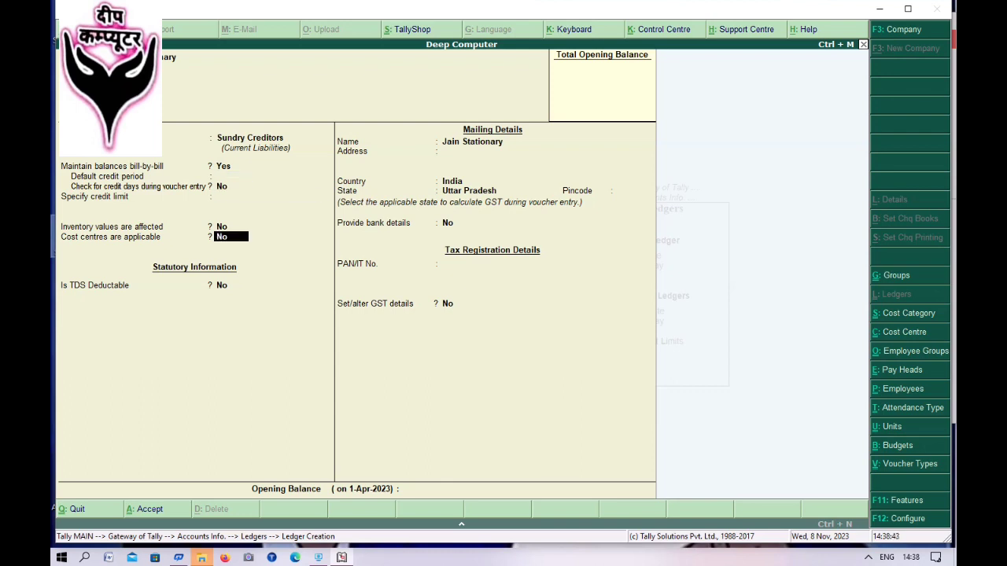
key("Return")
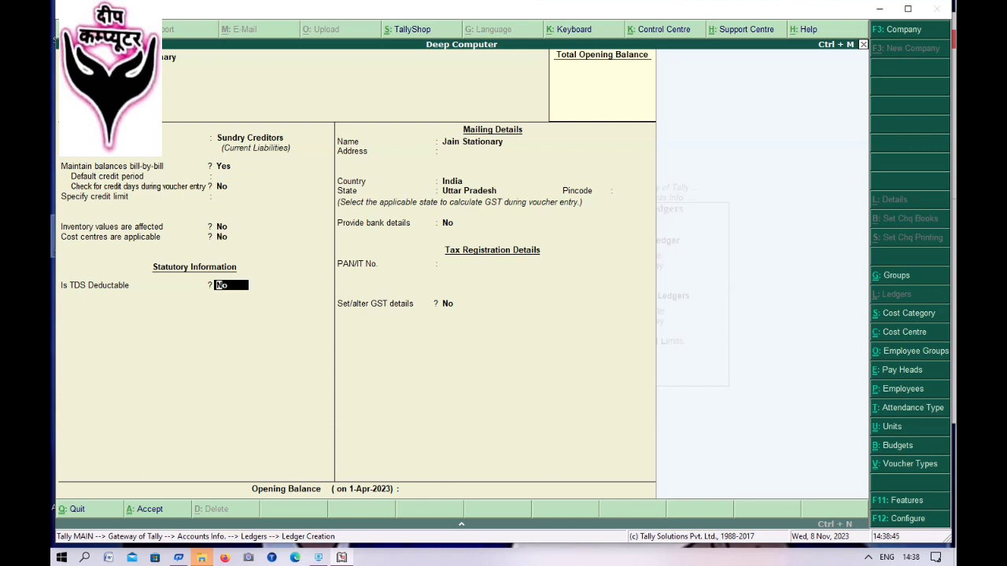
key("Return")
key("Return")
key("Return")
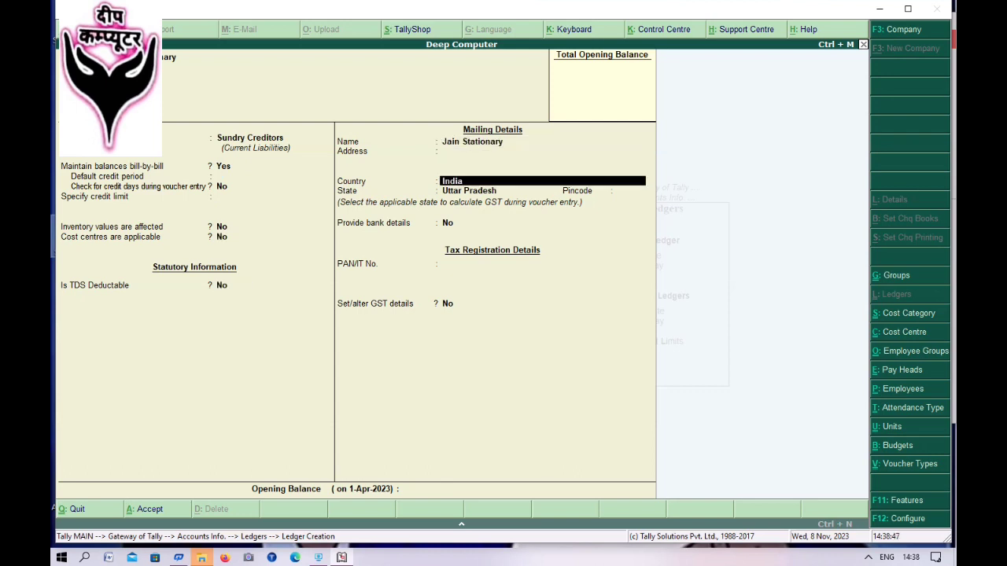
key("Return")
key("Return")
key("Return")
key("Return")
key("Return")
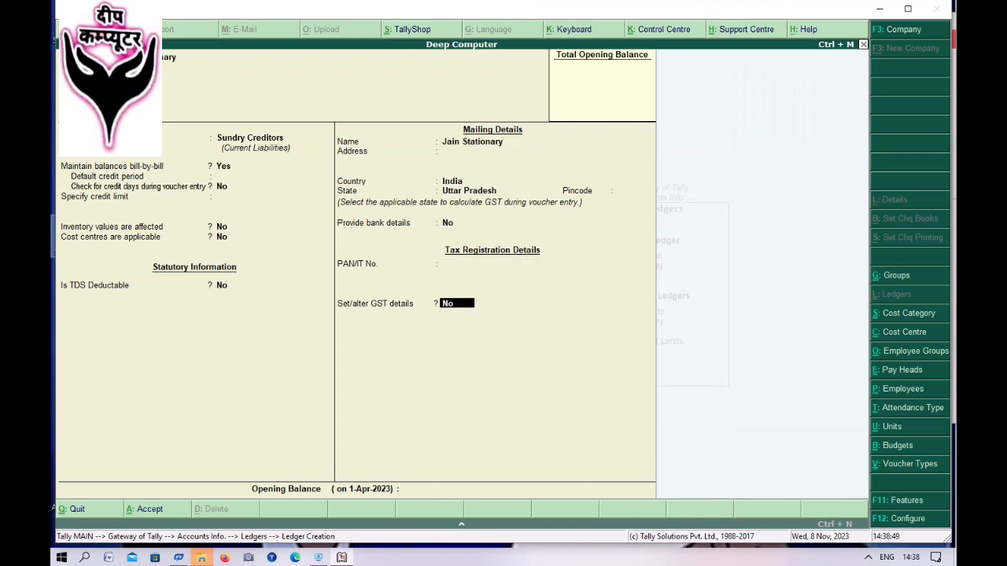
key("Return")
key("Return")
key("Return")
key("Escape")
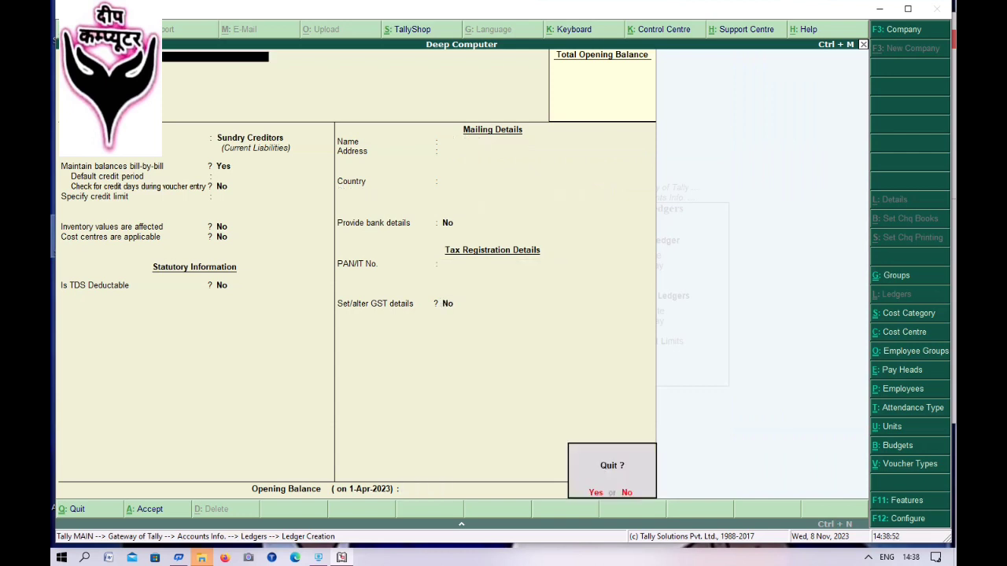
key("Return")
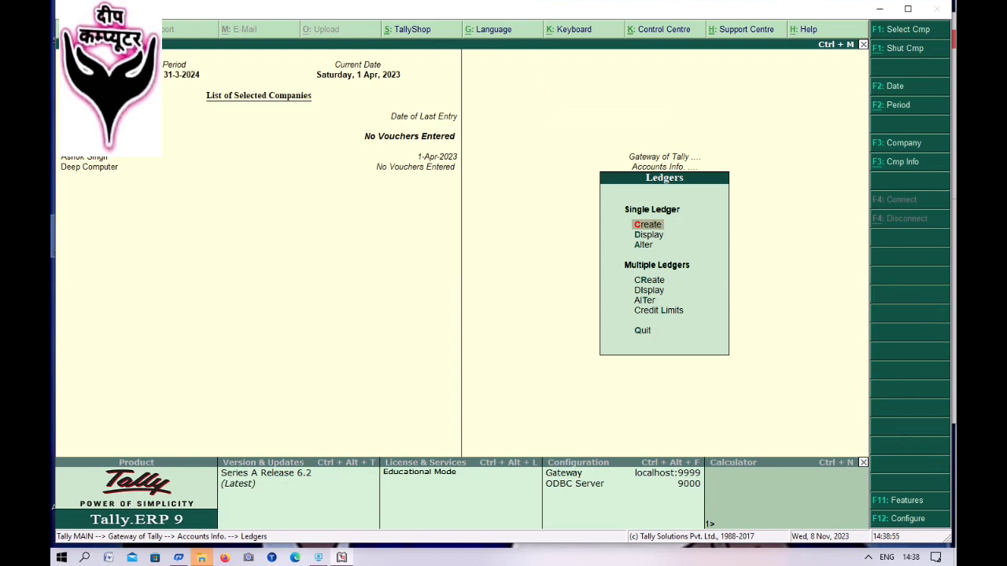
- Create a ledger named Purchase under Purchase Accounts
key("Return")
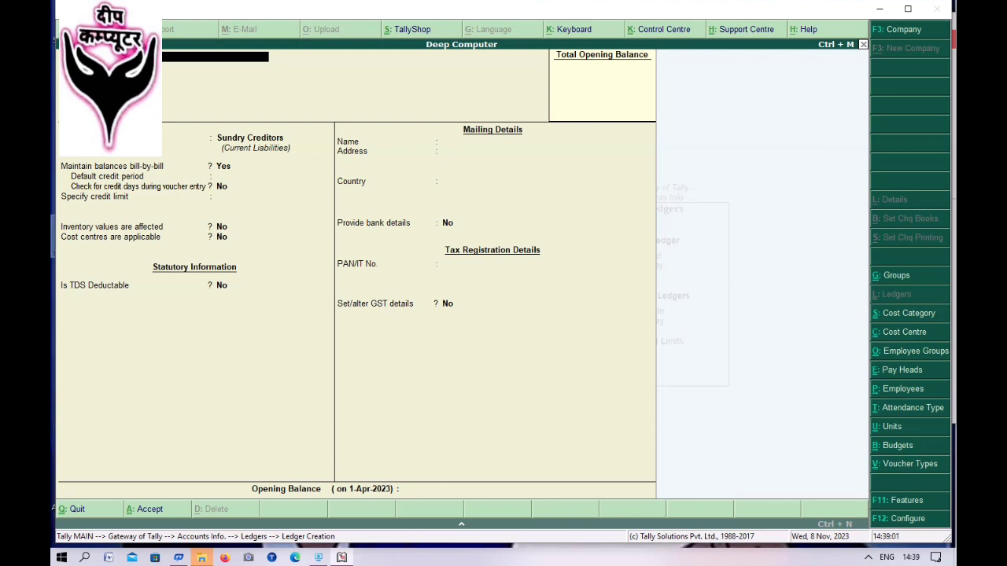
key("Return")
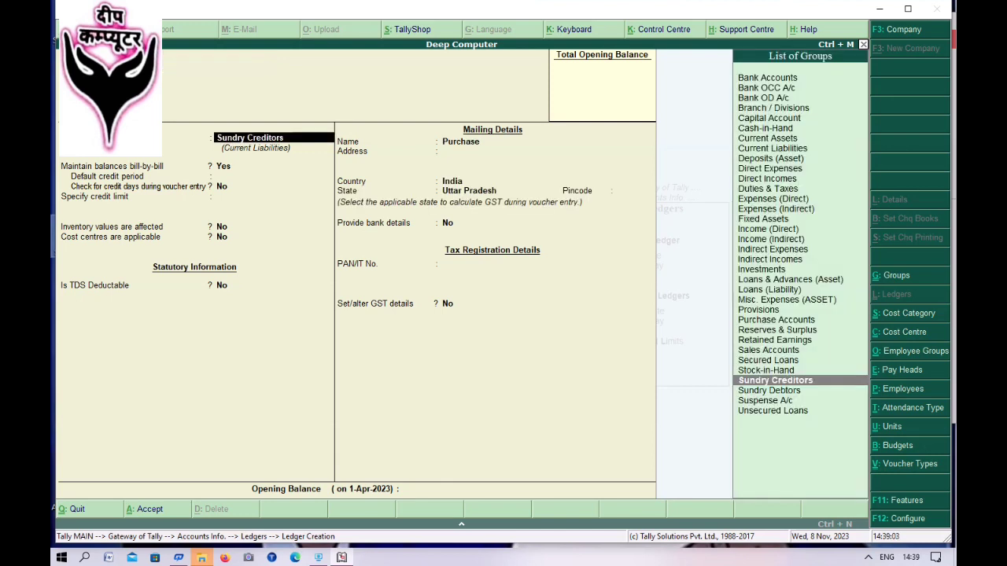
type("P")
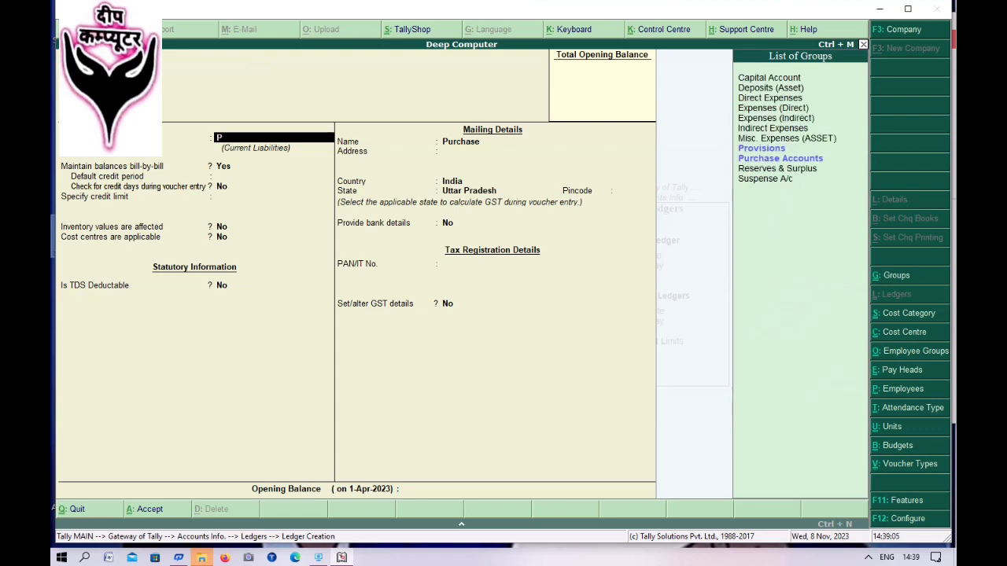
key("Down")
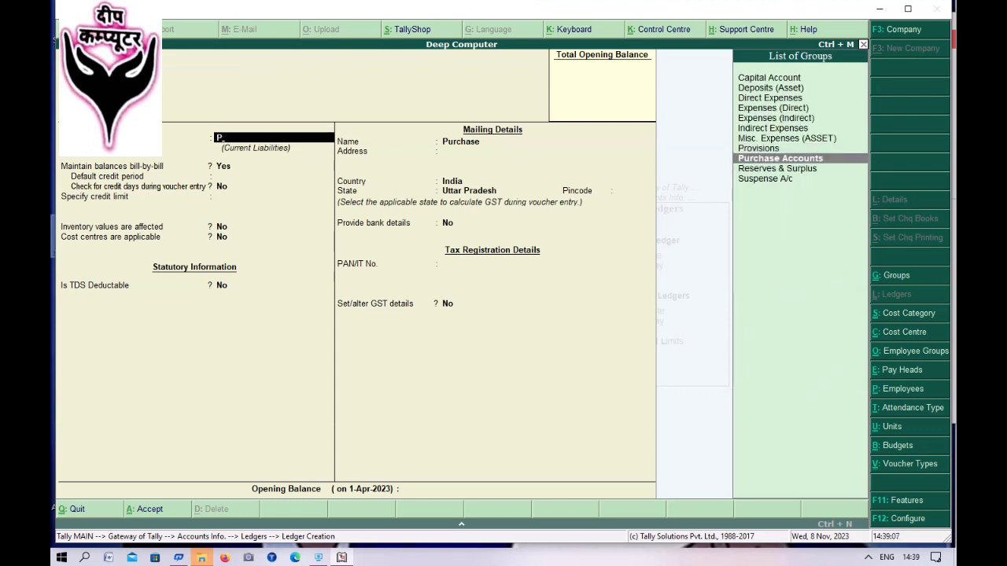
key("Return")
- Make the Purchase ledger GST-applicable with supply type Goods and save it
key("Return")
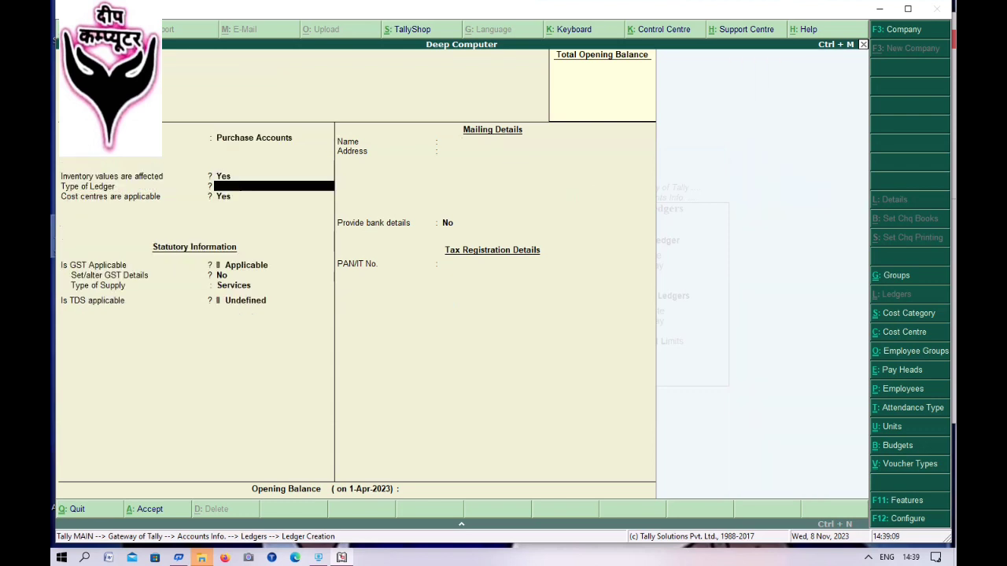
key("Return")
key("Return")
key("Return")
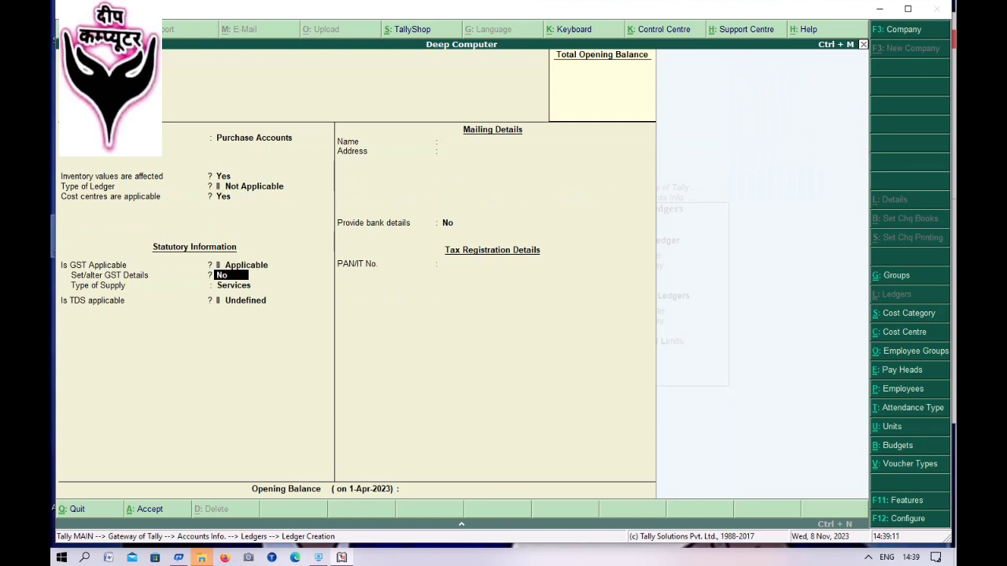
key("Return")
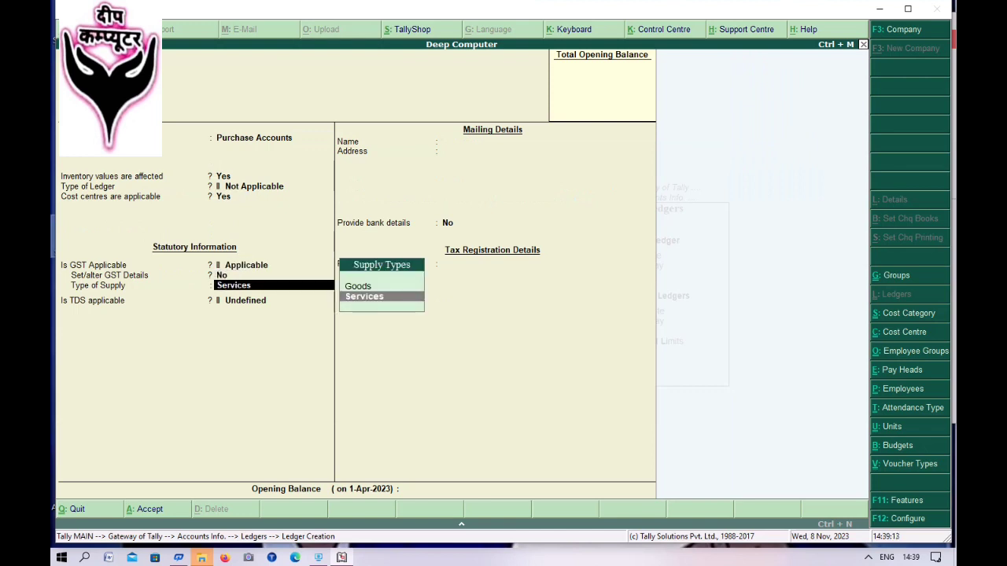
key("Up")
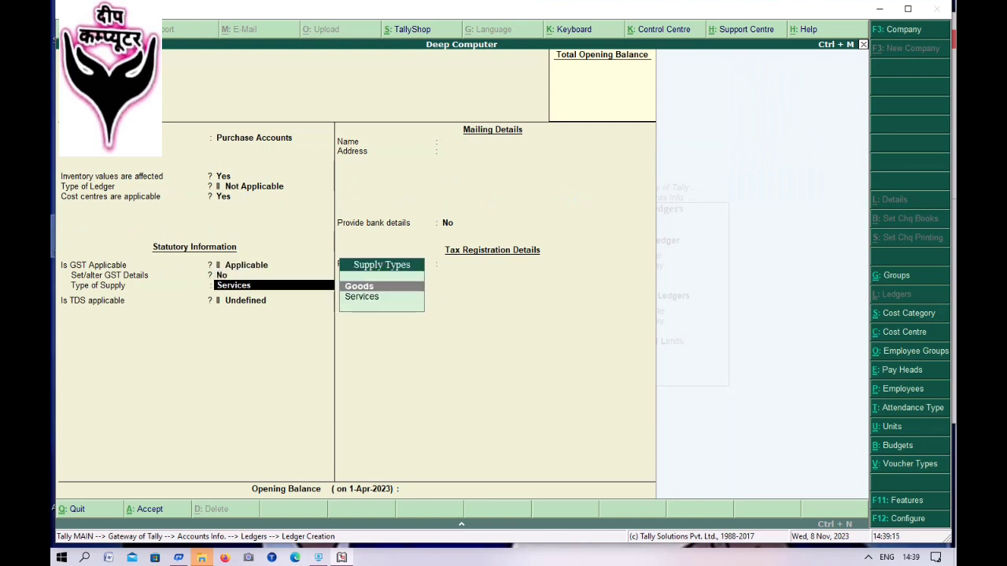
key("Return")
key("Return")
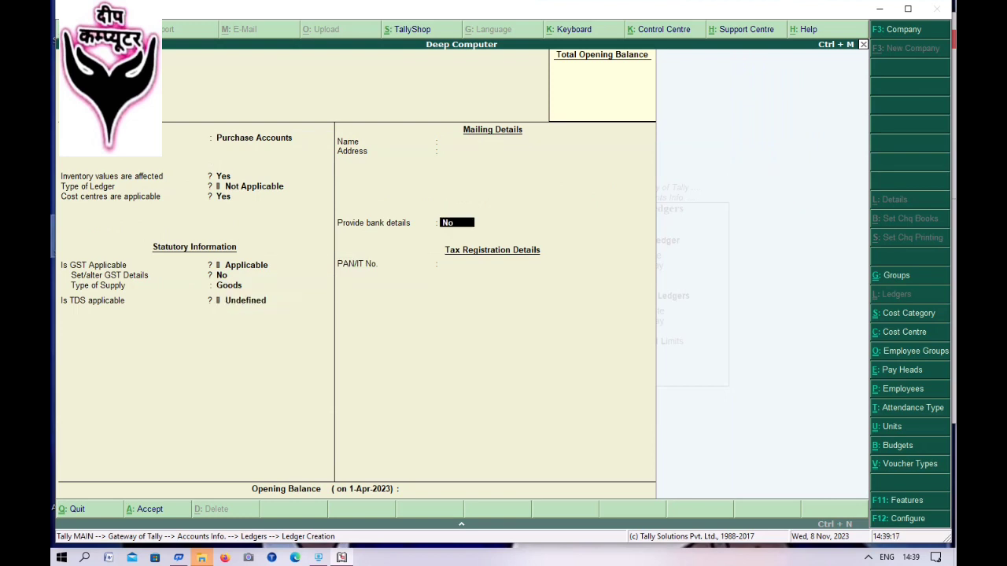
key("Return")
key("Return")
key("Return")
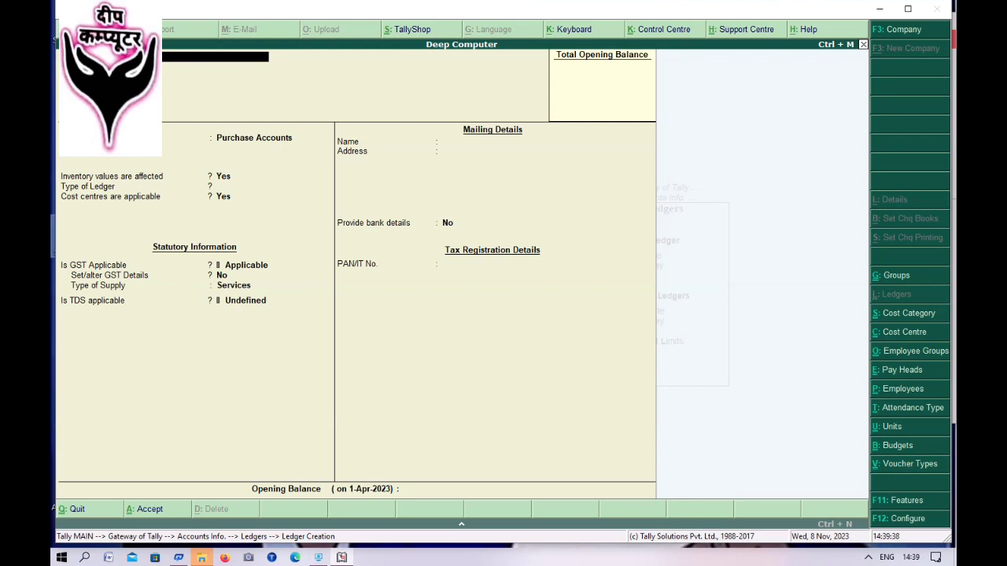
- Place the new tax ledger under Duties & Taxes
key("Return")
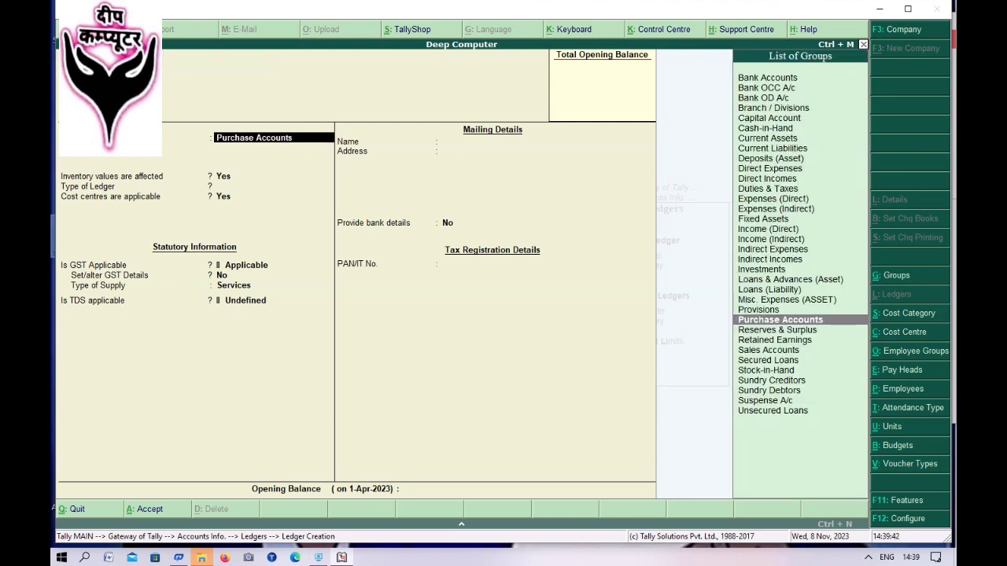
type("T")
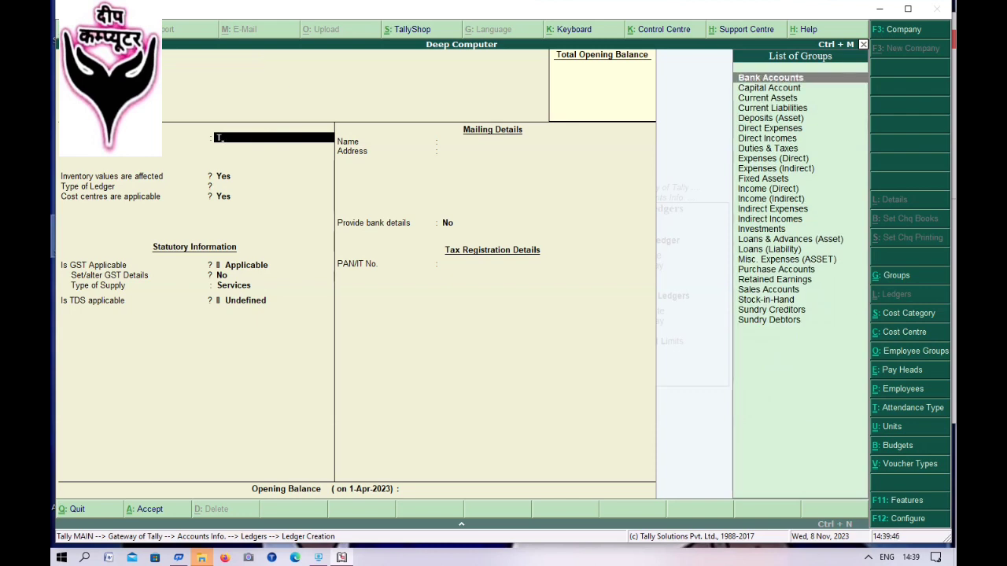
key("BackSpace")
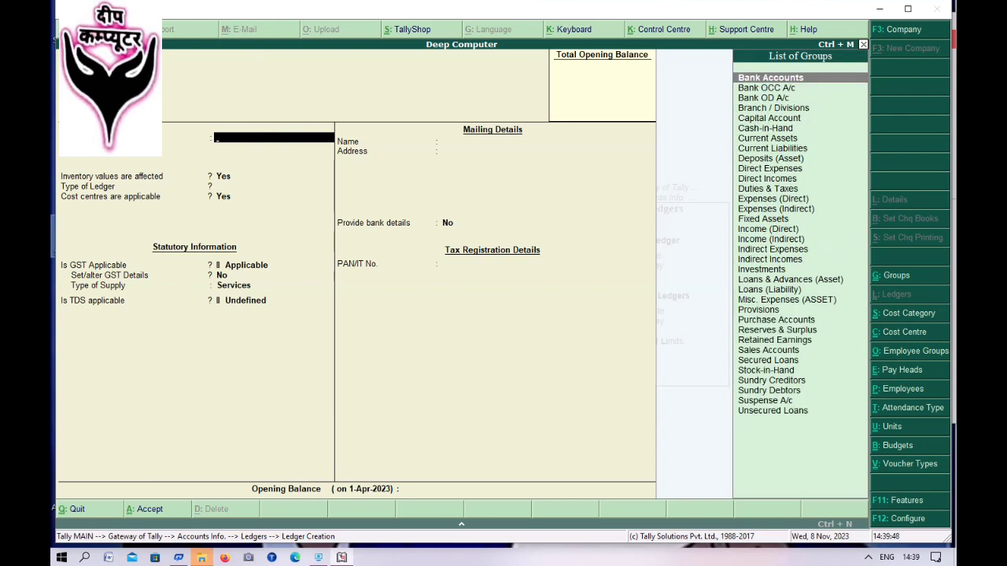
type("D")
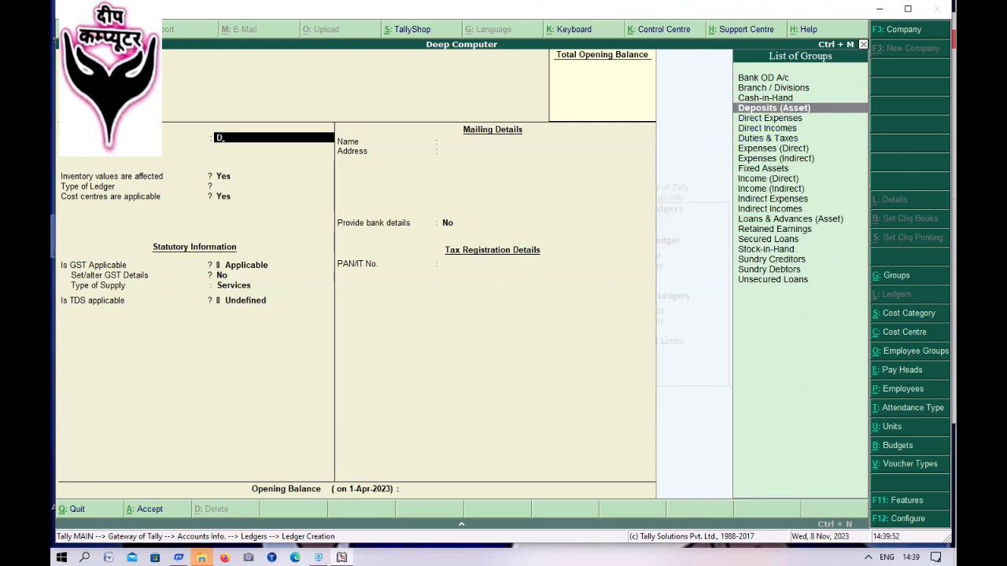
key("Down")
key("Down")
key("Down")
key("Return")
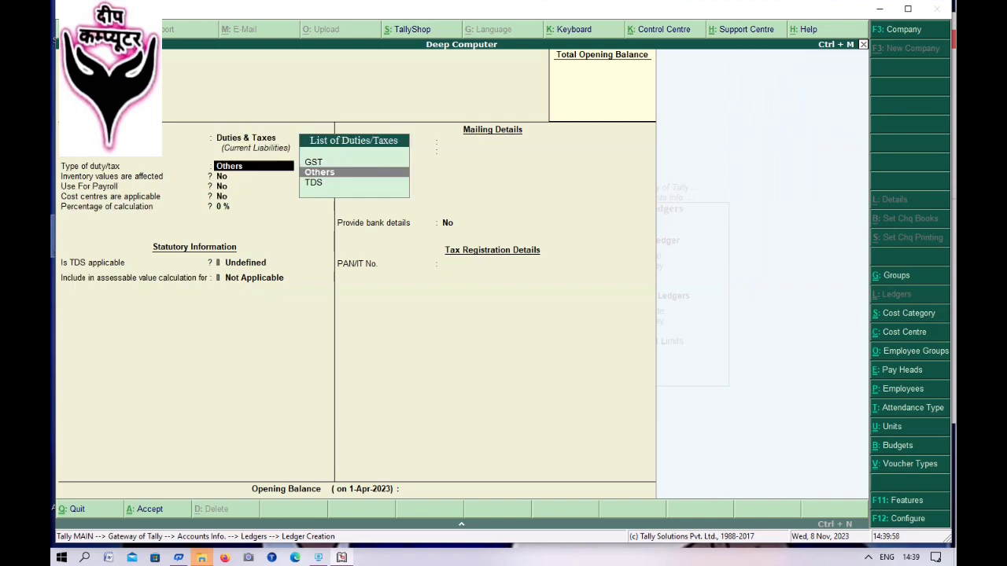
- Set duty type GST, tax type Central Tax, rounding Not Applicable, and save the ledger
key("Up")
key("Return")
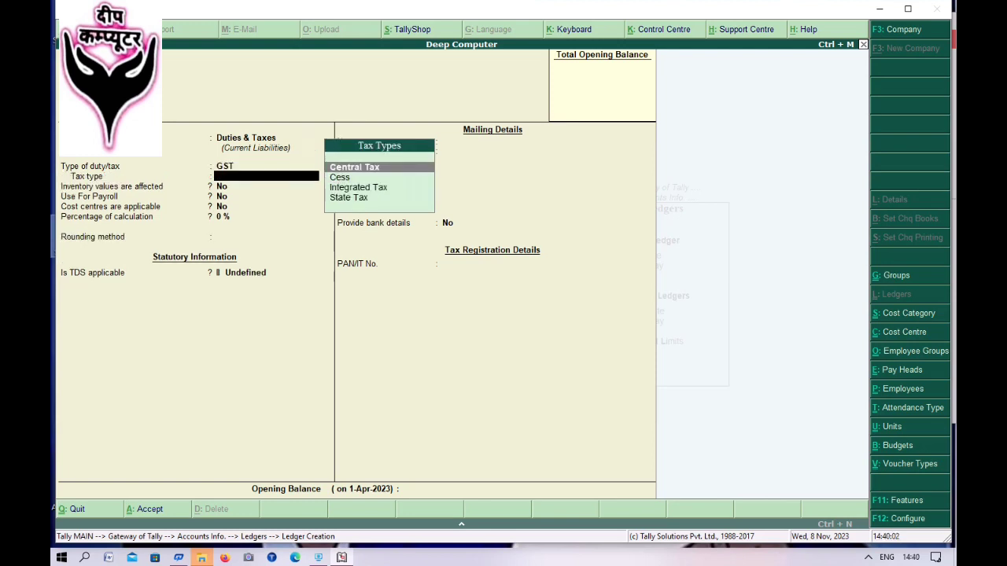
key("Return")
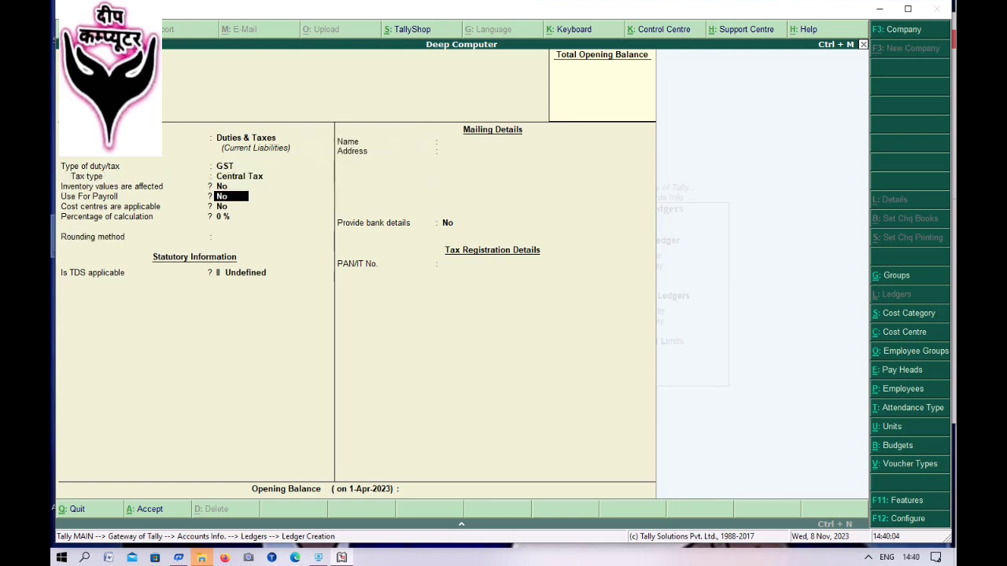
key("Return")
key("Return")
key("Return")
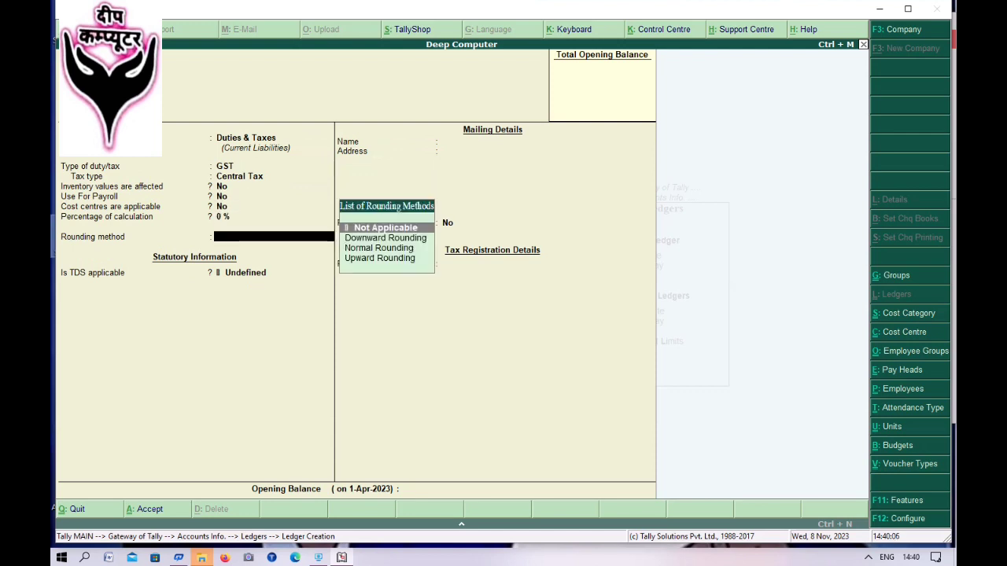
key("Return")
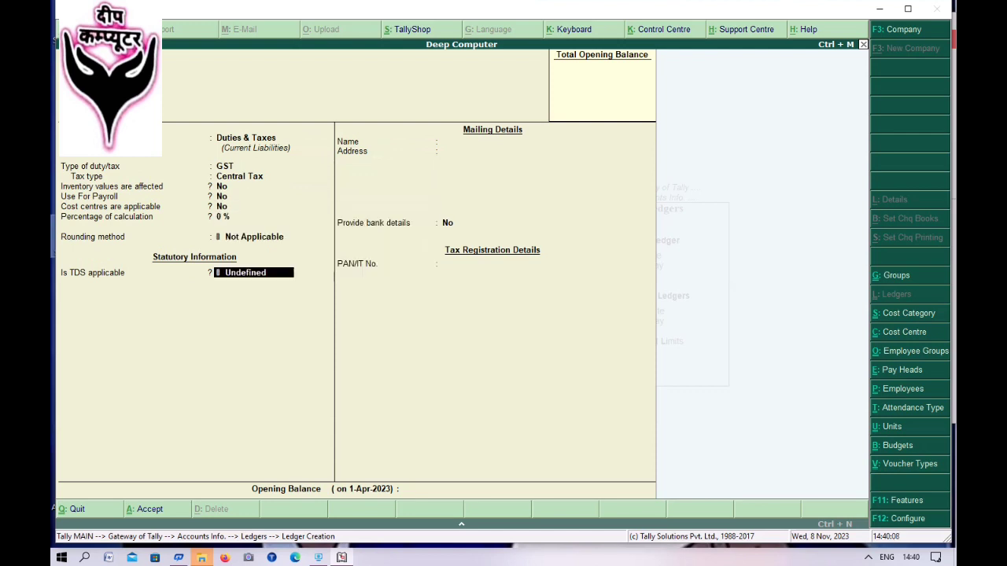
key("Return")
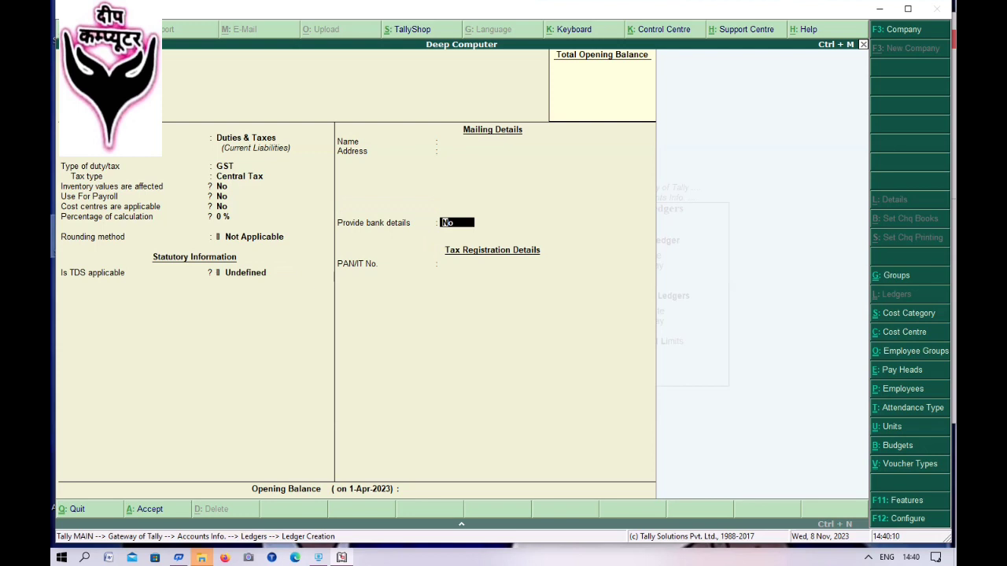
key("Return")
key("Return")
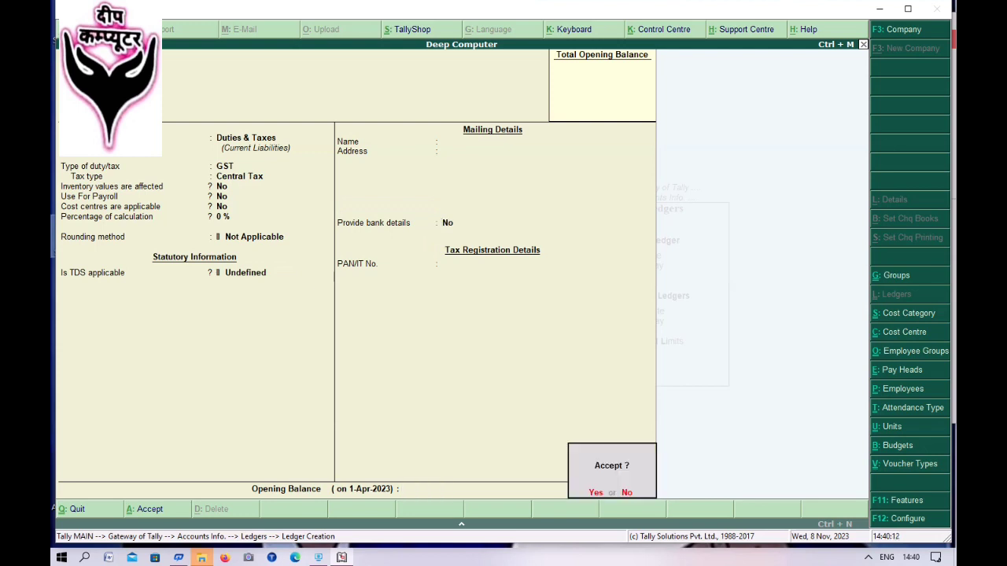
key("Return")
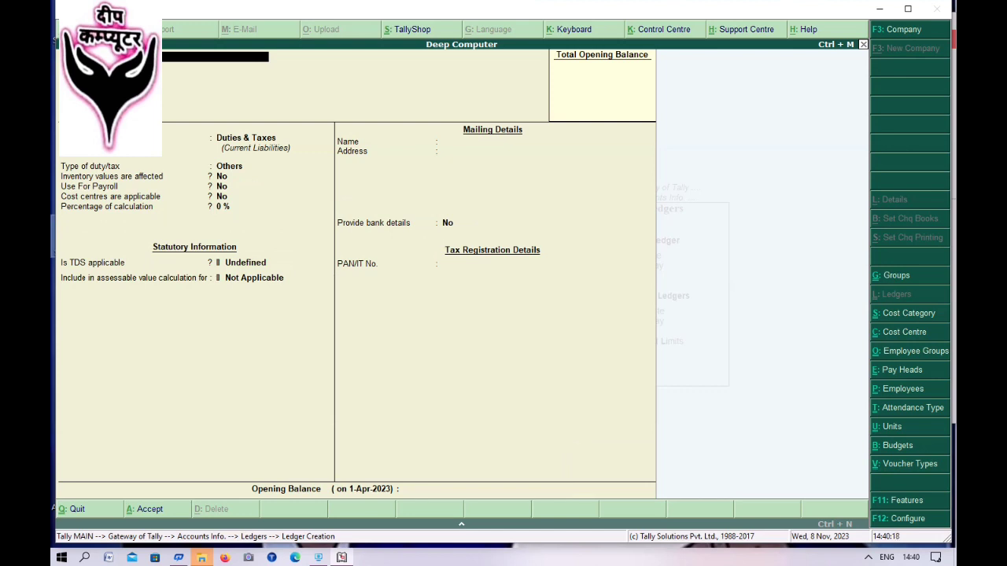
- Save a Duties & Taxes ledger with GST duty type, State Tax at 0%, and rounding Not Applicable
key("Return")
key("Return")
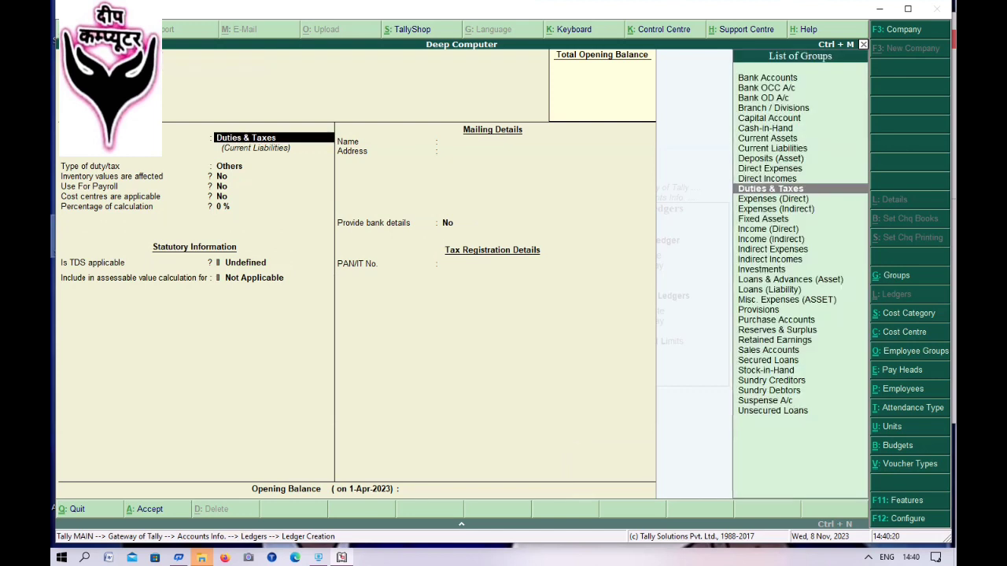
key("Return")
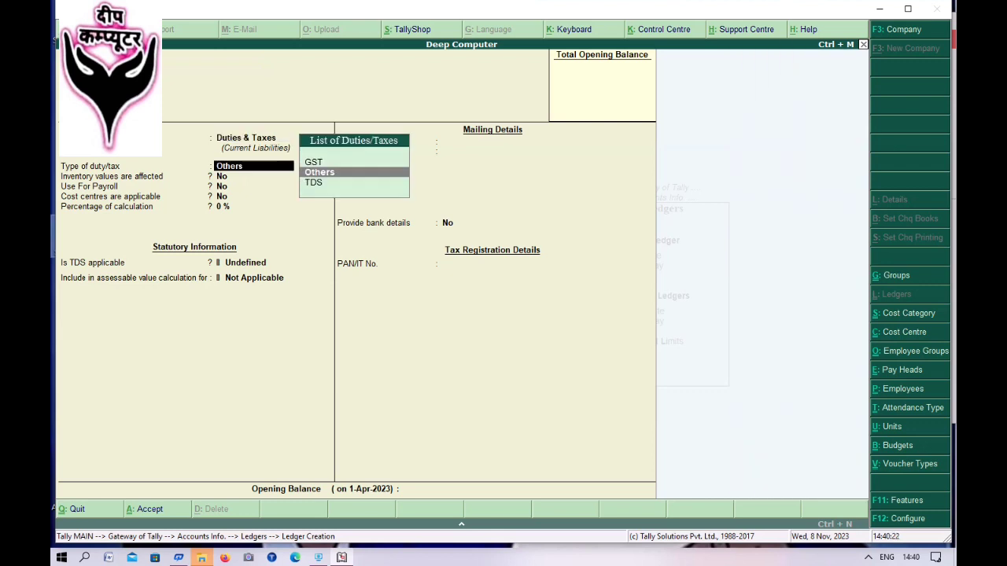
key("Up")
key("Return")
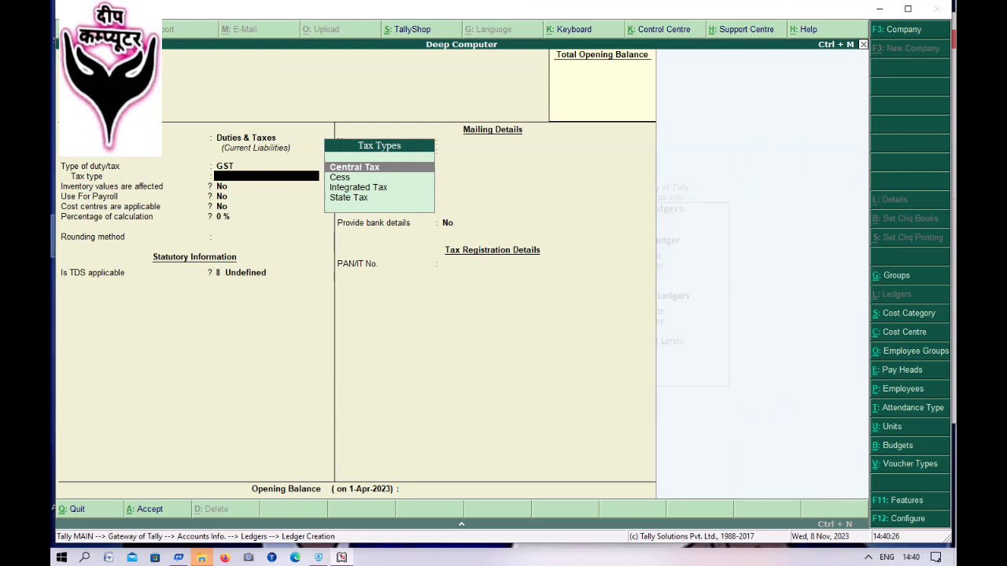
key("Down")
key("Down")
key("Down")
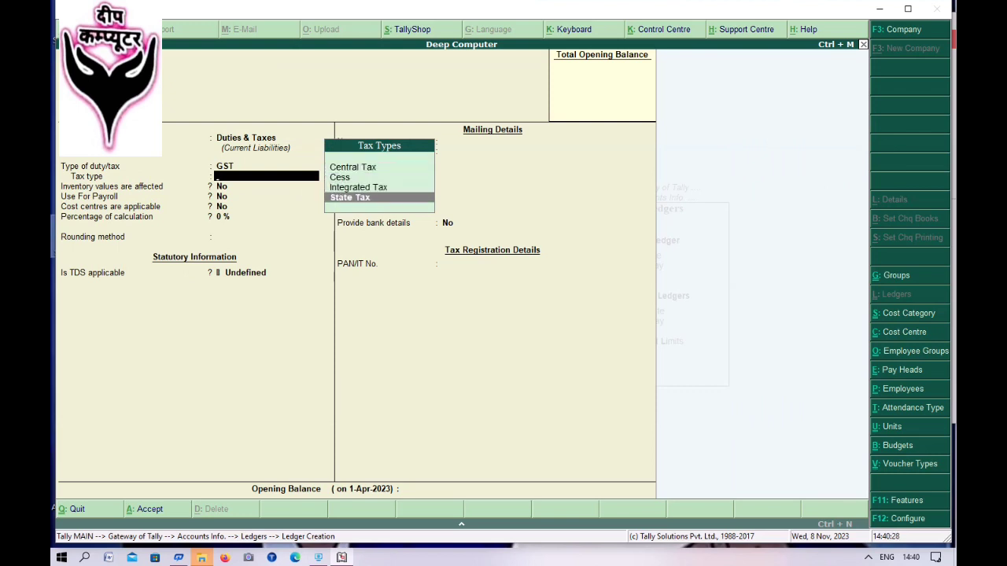
key("Return")
key("Return")
key("Return")
key("Return")
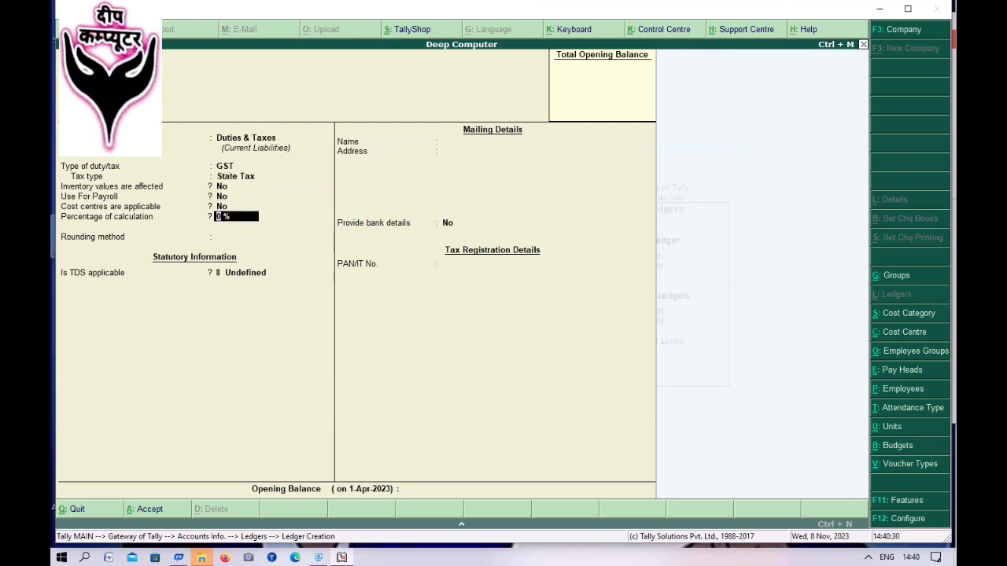
key("Return")
key("Return")
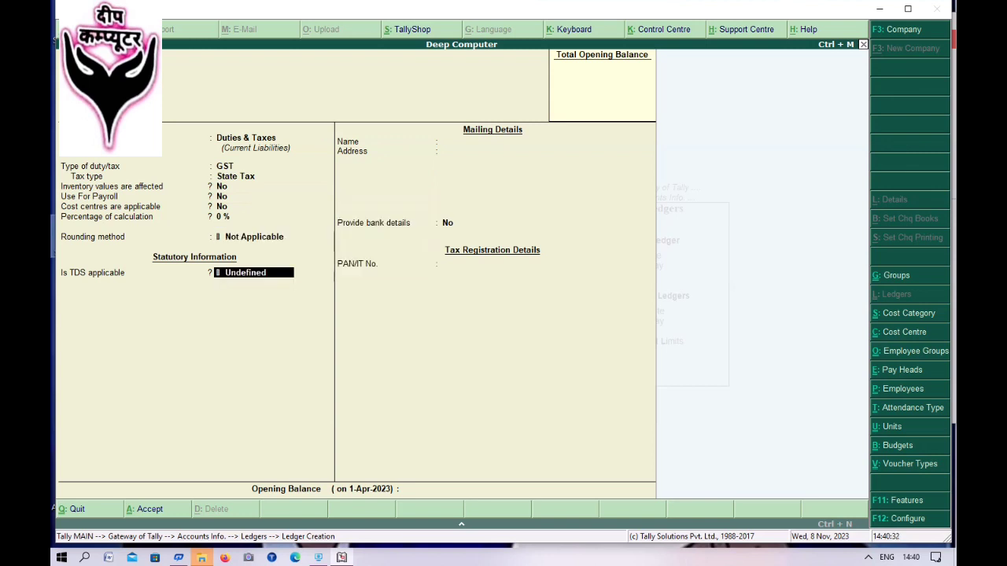
key("Return")
key("Return")
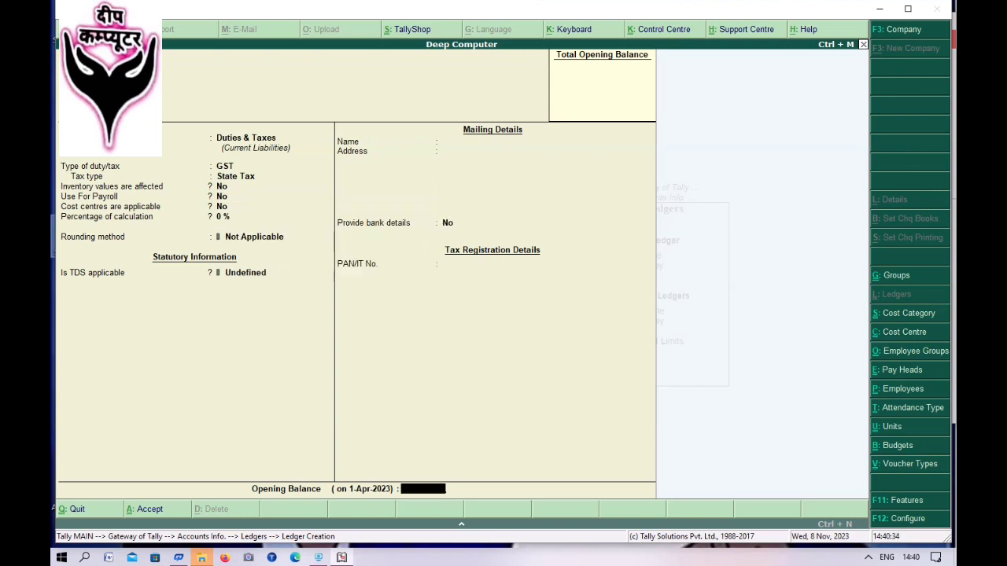
key("Return")
key("Return")
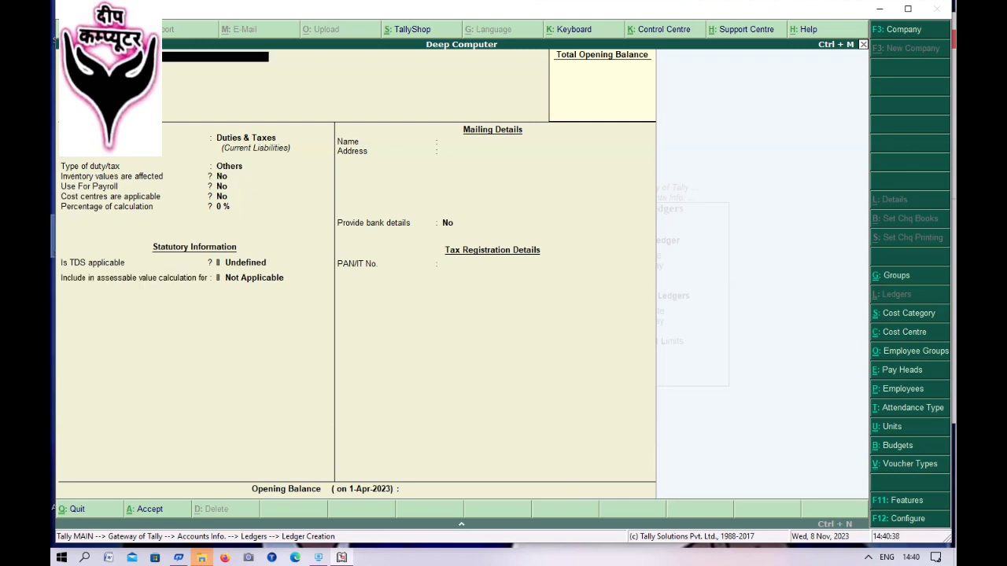
- Exit ledger creation to the Gateway of Tally and go to Inventory Info's Stock Groups
key("Escape")
key("Return")
key("Escape")
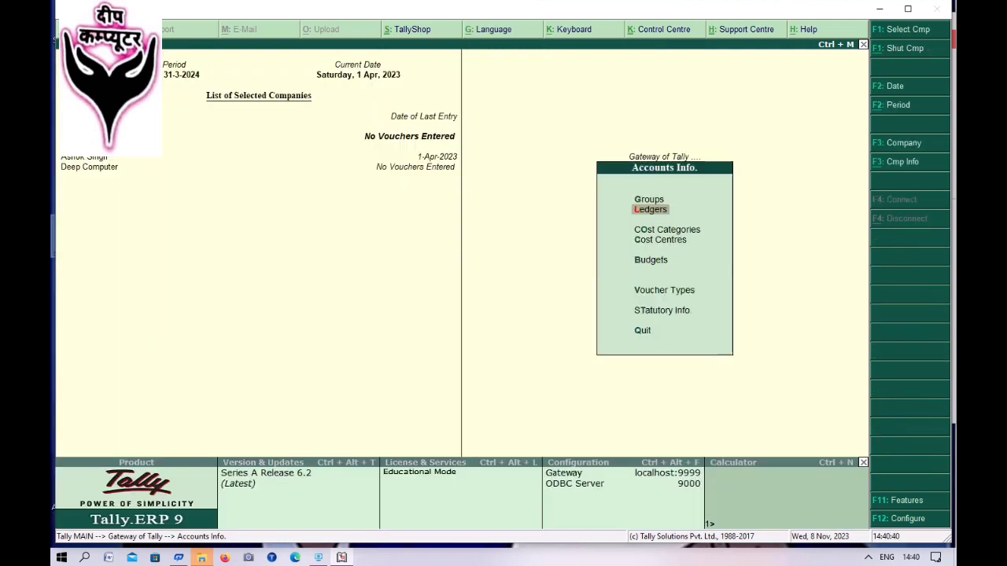
key("Escape")
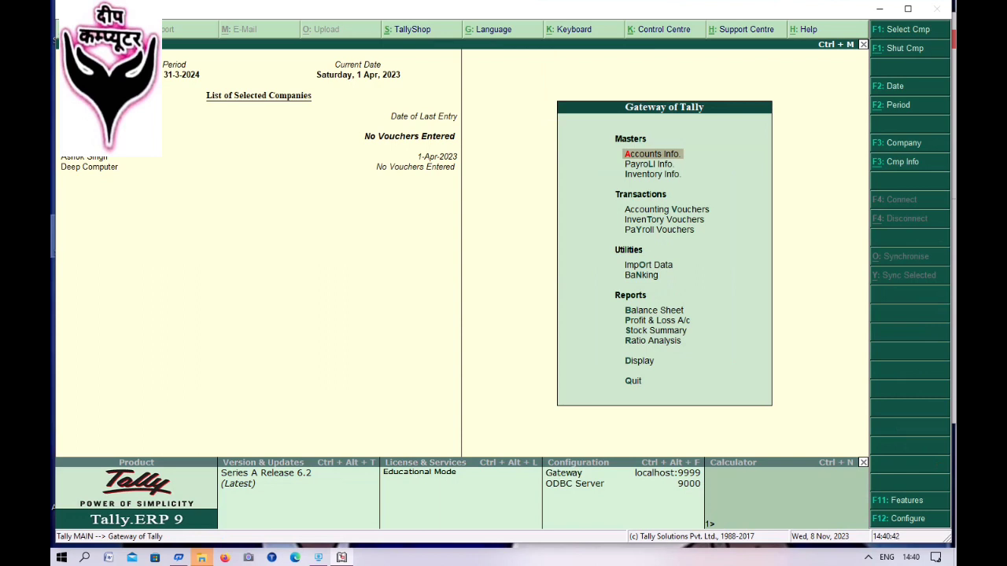
key("Down")
key("Down")
key("Return")
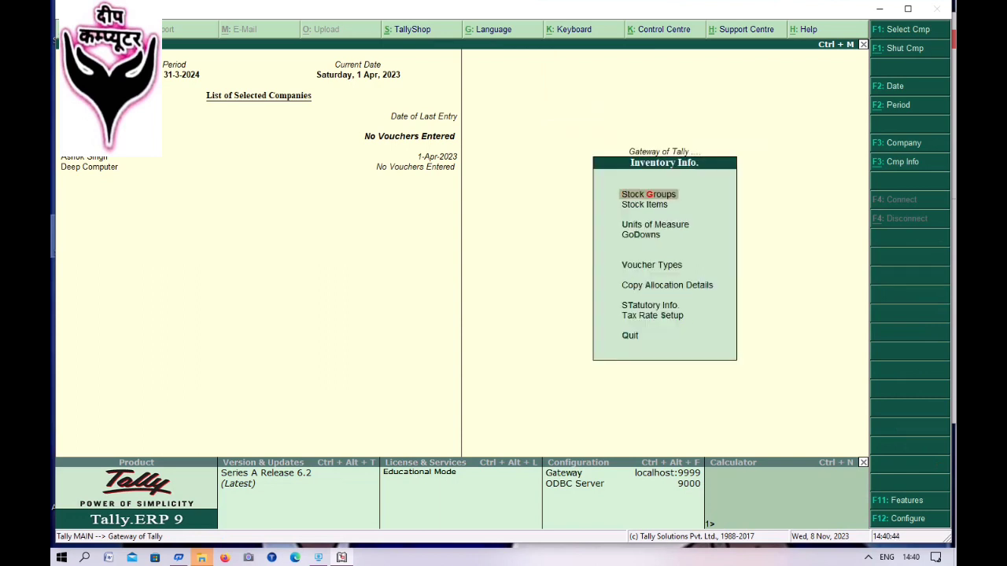
key("Return")
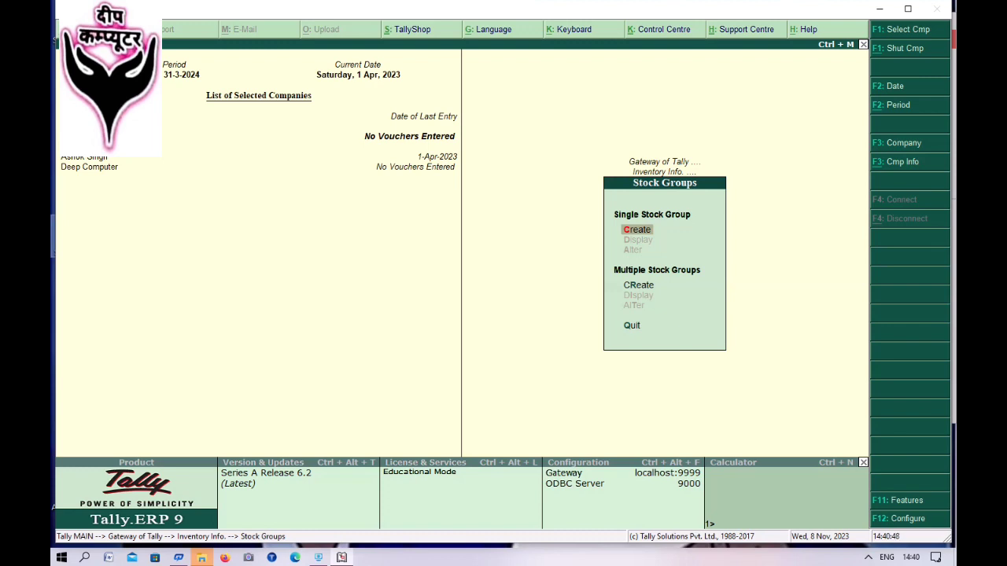
- Open and cancel a blank godown form, then return to the Stock Groups options
key("Escape")
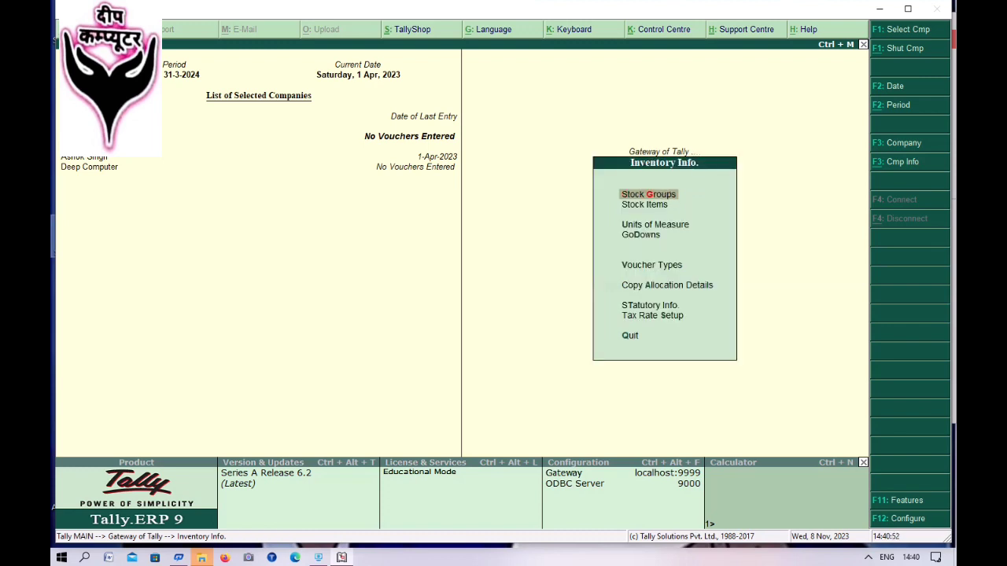
key("Down")
key("Down")
key("Down")
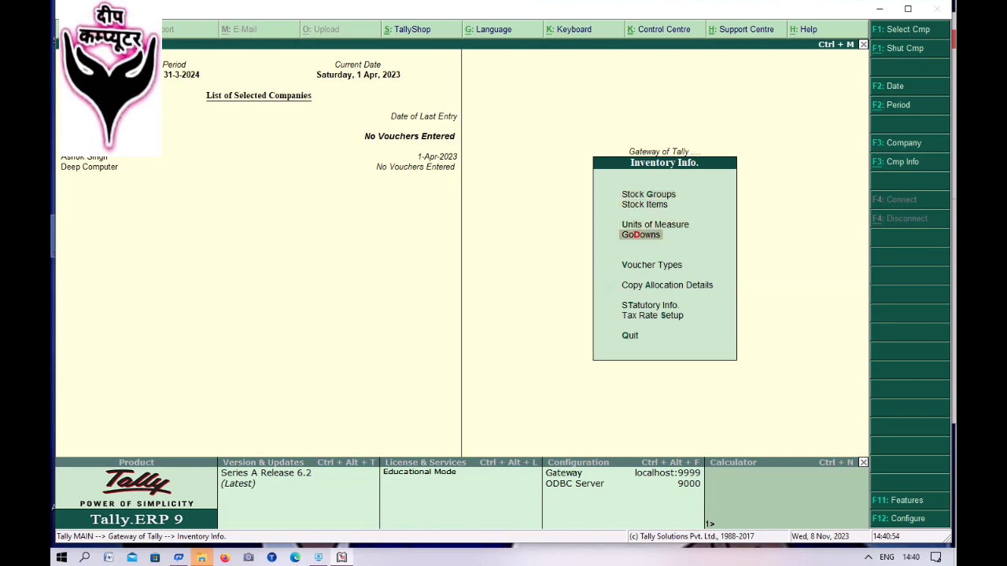
key("Return")
key("Return")
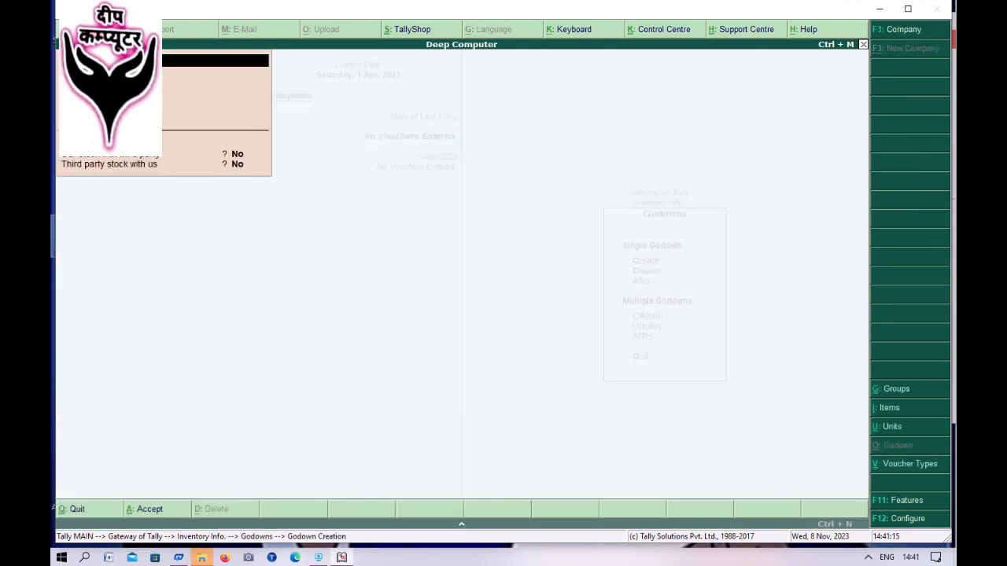
key("Return")
key("Return")
key("Return")
key("Return")
key("Return")
key("Return")
key("Escape")
key("y")
key("Escape")
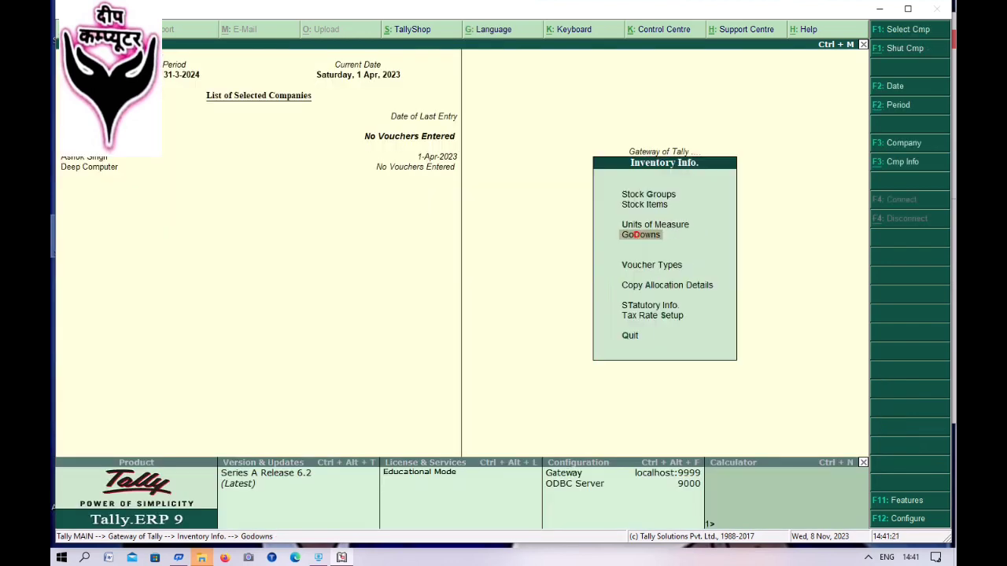
key("Up")
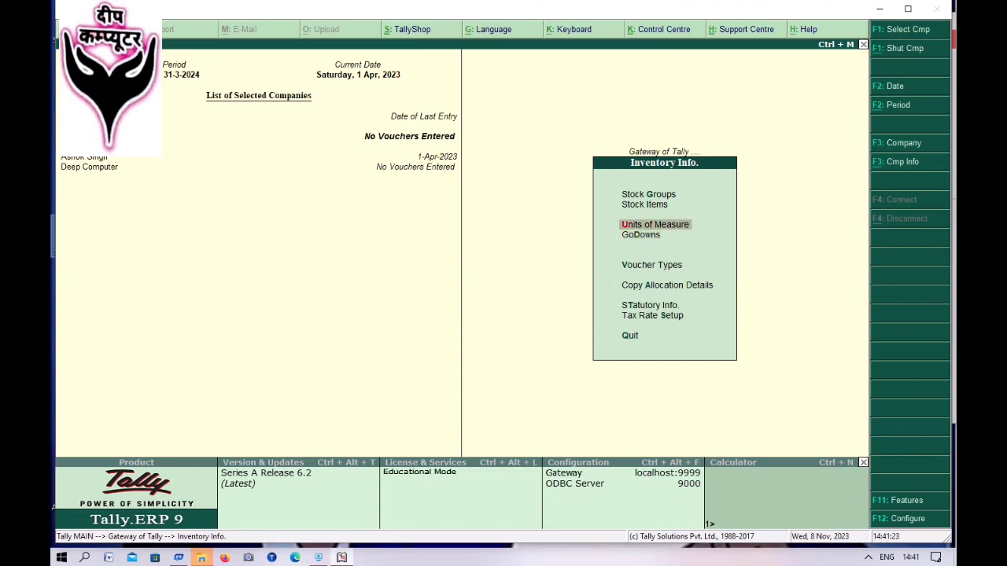
key("Up")
key("Up")
key("Return")
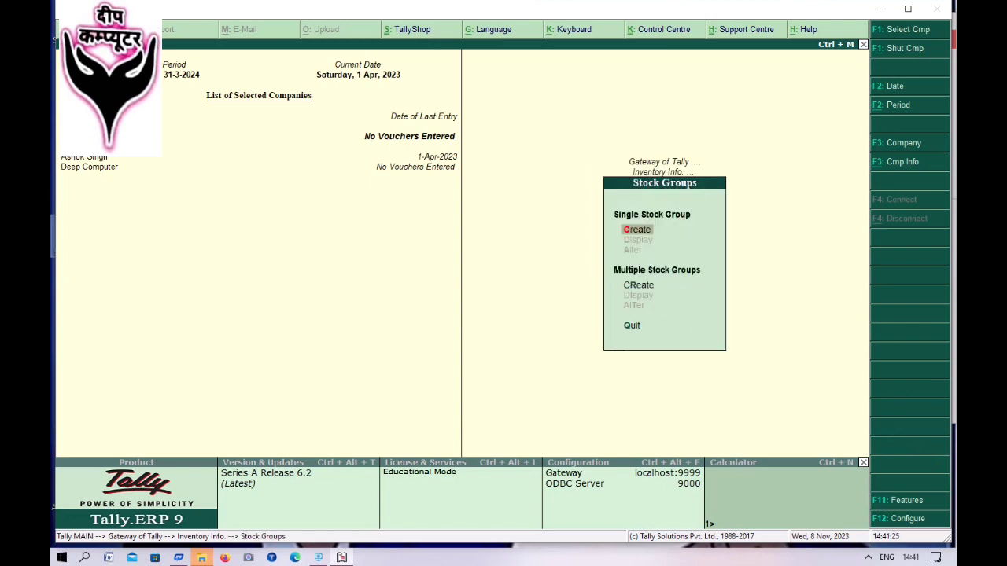
- Save a Stationary stock group under Primary and go back to Inventory Info
key("Return")
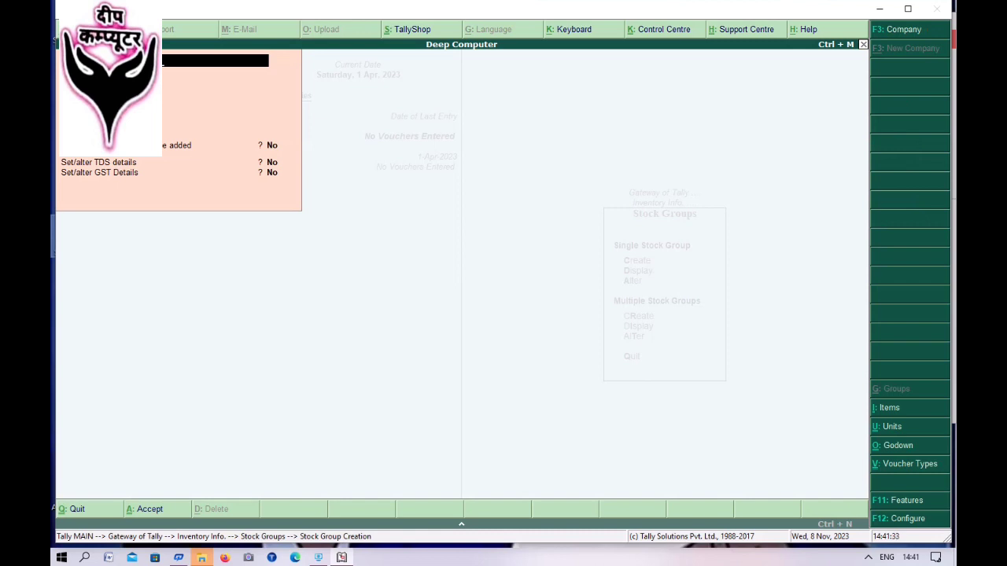
type("y")
key("Return")
key("Return")
key("Return")
key("Return")
key("Return")
key("Return")
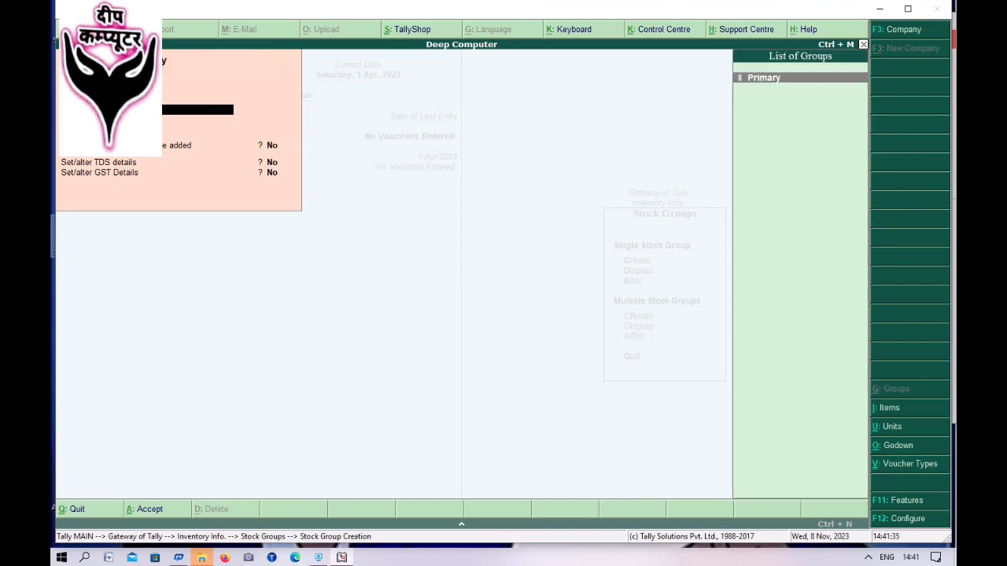
key("Return")
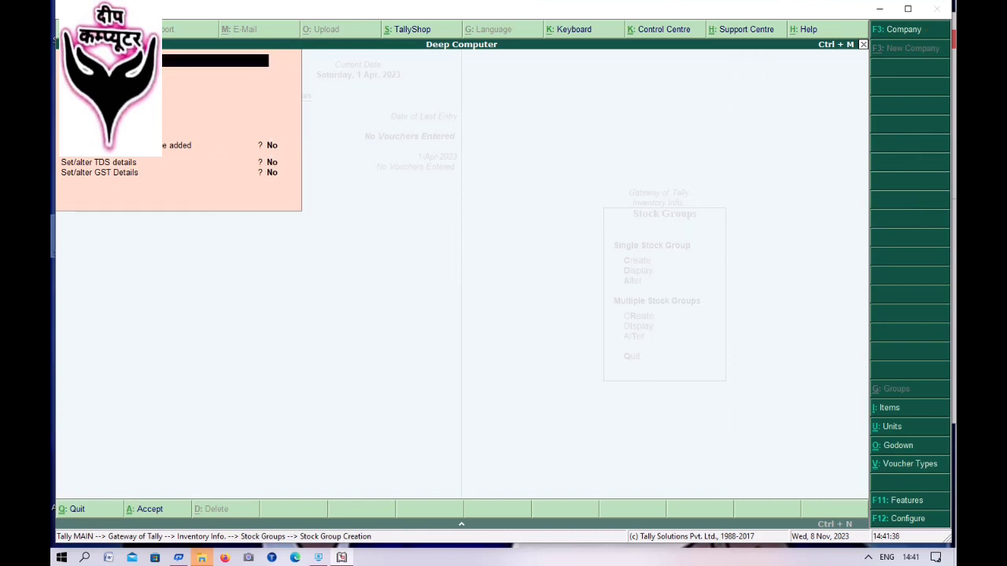
key("Escape")
key("Escape")
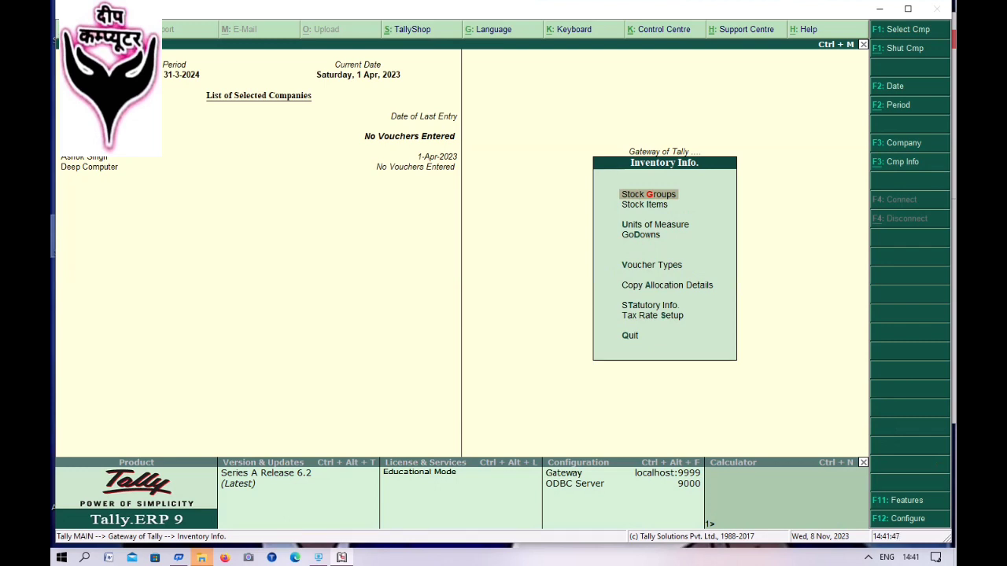
- Create the Simple unit pcs. with formal name Peices and UQC Not Applicable
key("Down")
key("Down")
key("Down")
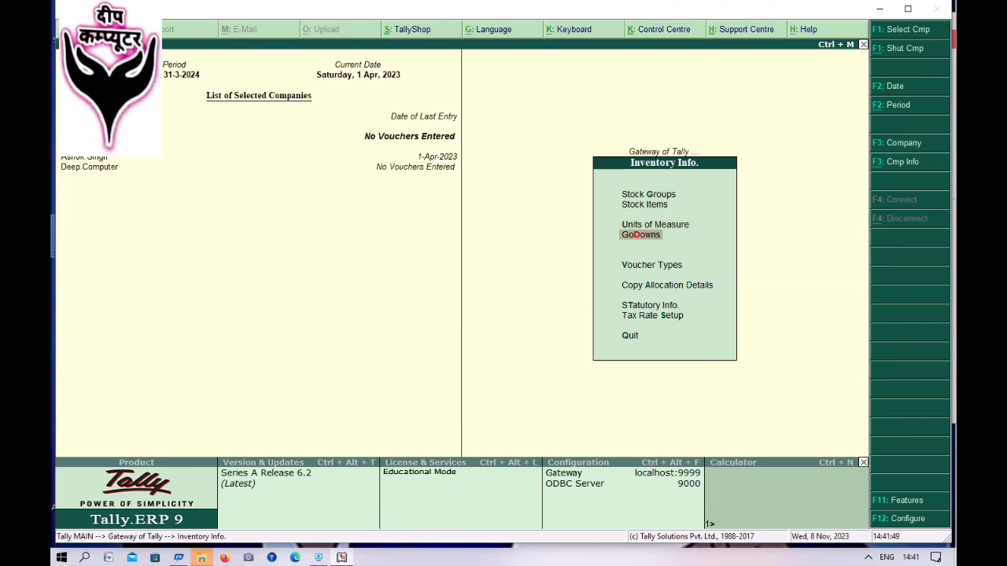
key("Up")
key("Return")
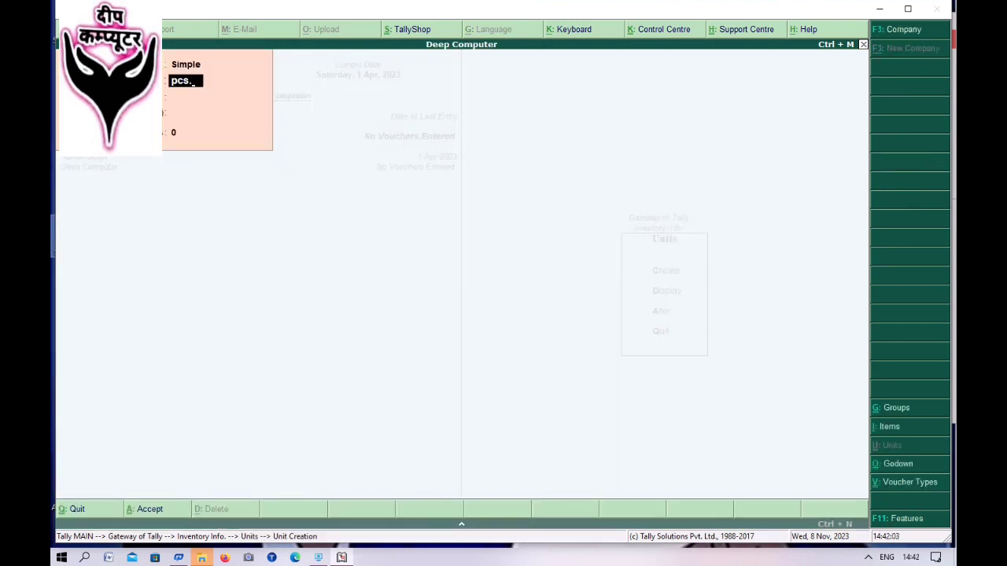
key("Return")
key("Return")
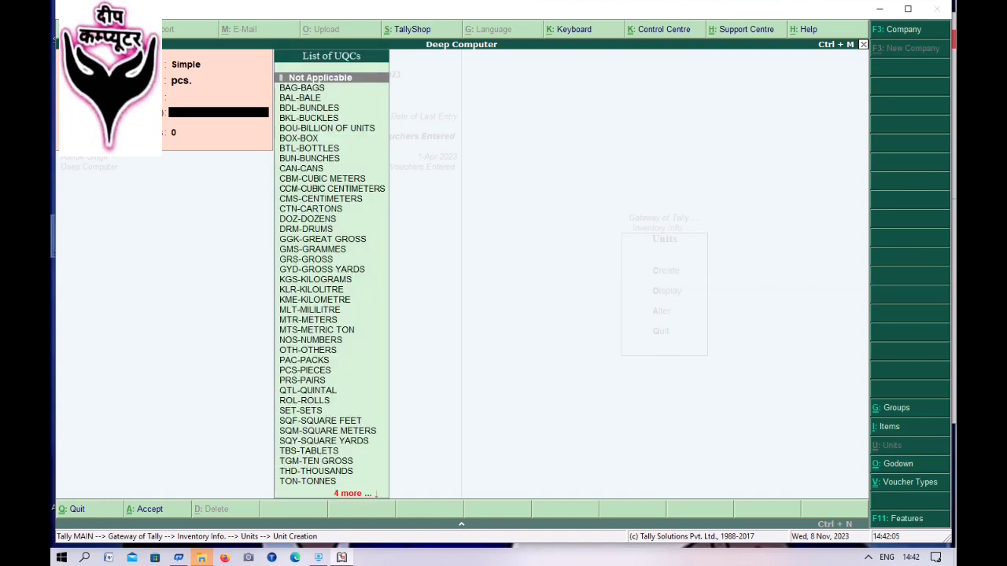
key("BackSpace")
type("P")
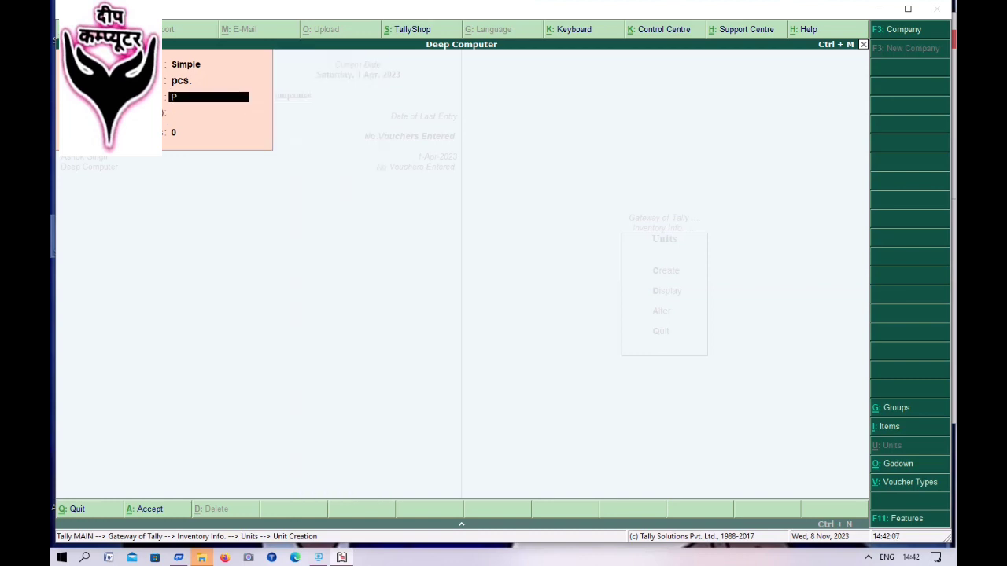
type("eices")
key("Return")
key("Return")
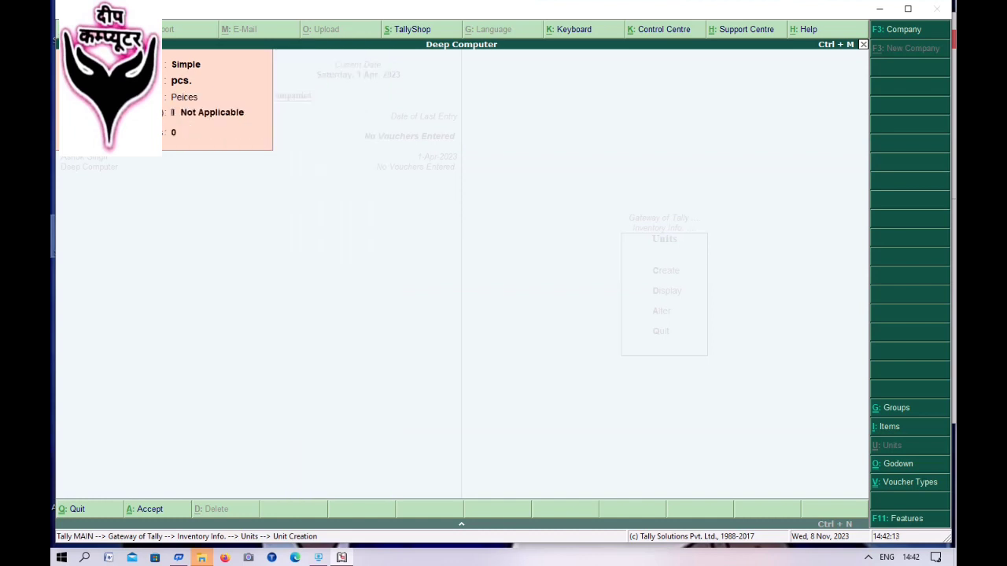
key("Return")
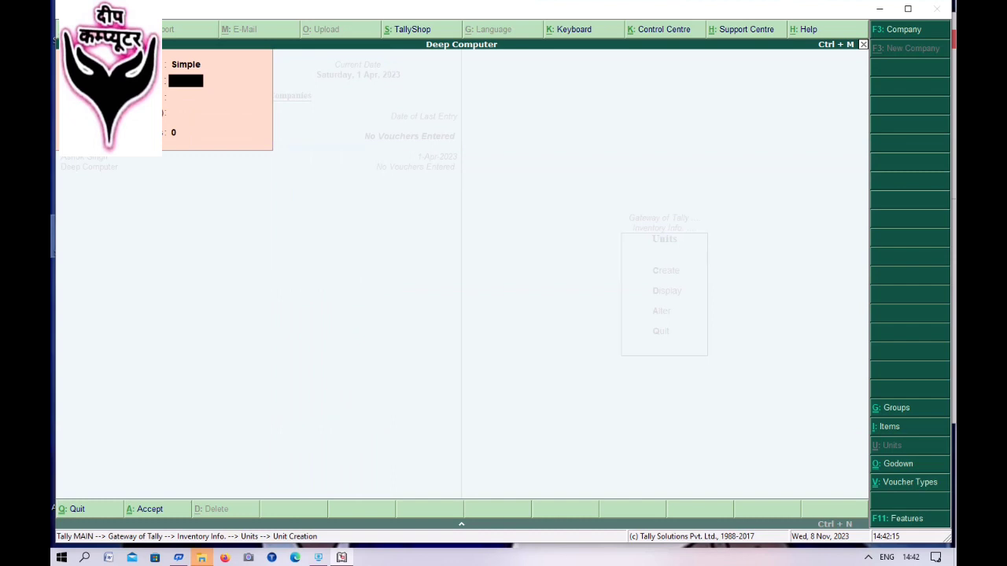
key("Escape")
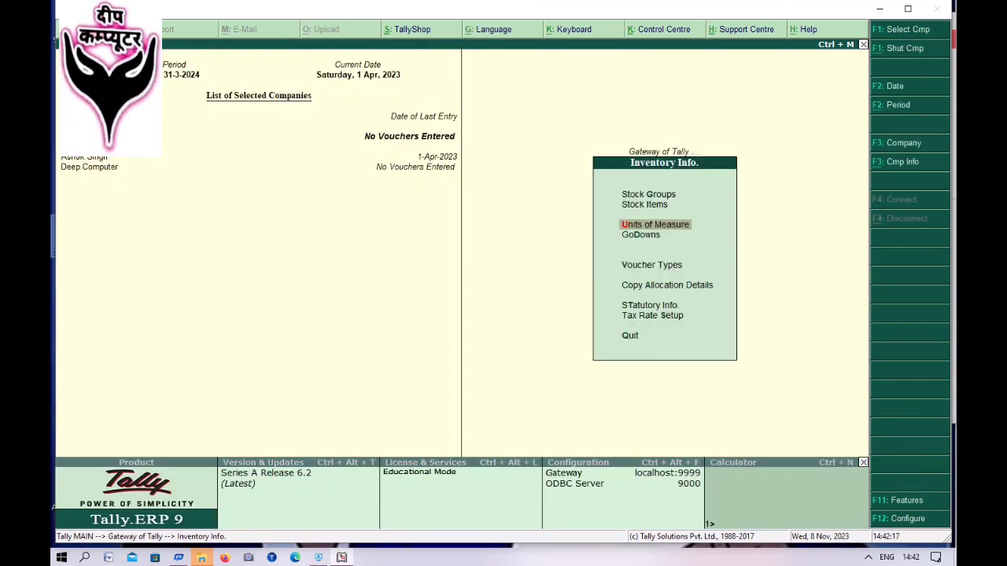
- Create the first stock item under Stationary in pcs with a zero GST rate
key("Up")
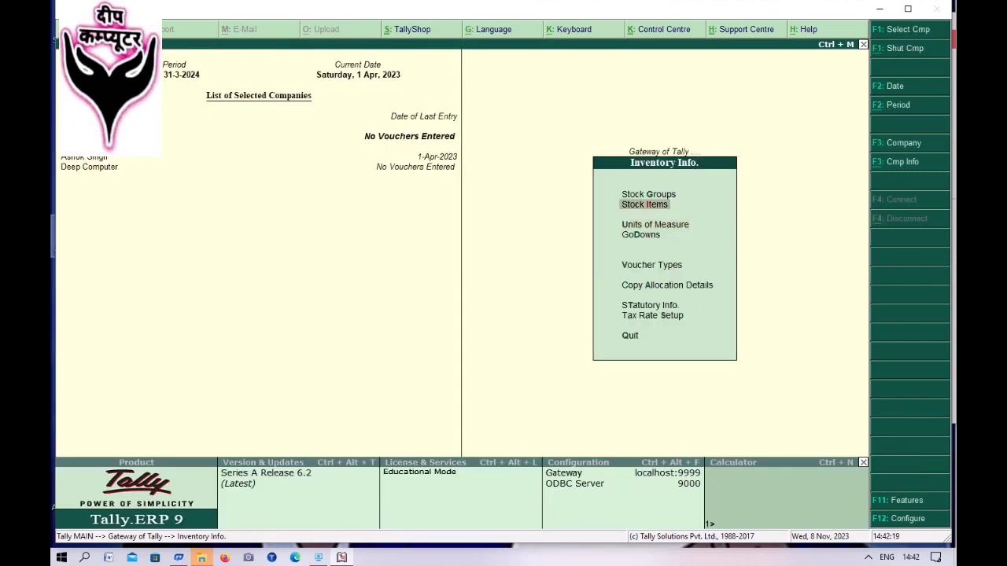
key("Return")
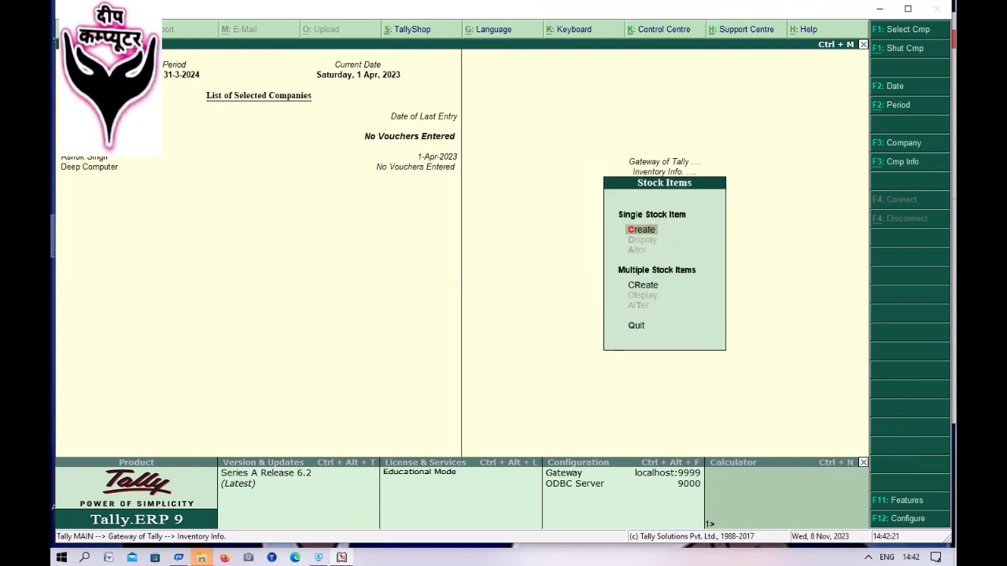
key("Return")
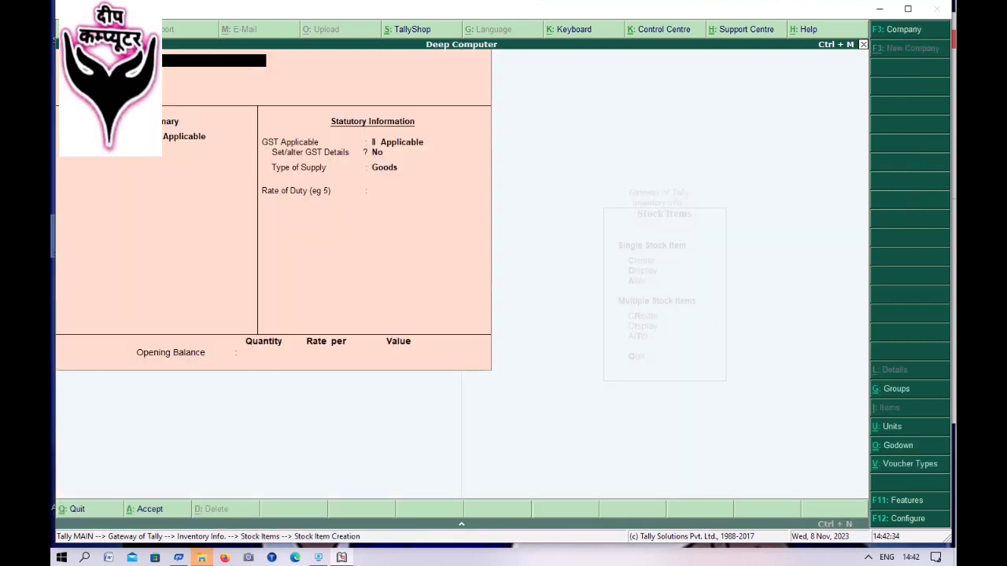
key("Return")
key("Return")
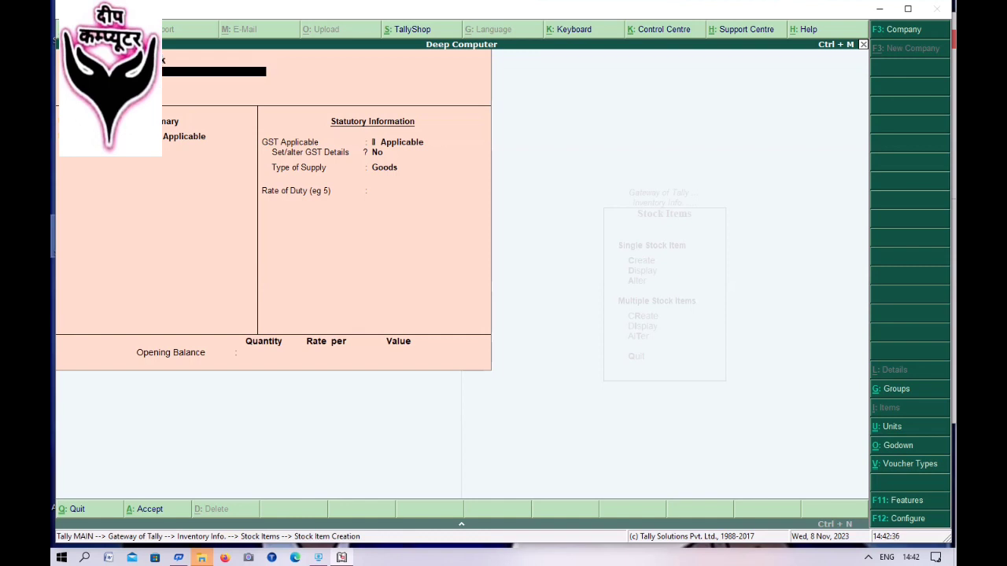
key("Down")
key("Return")
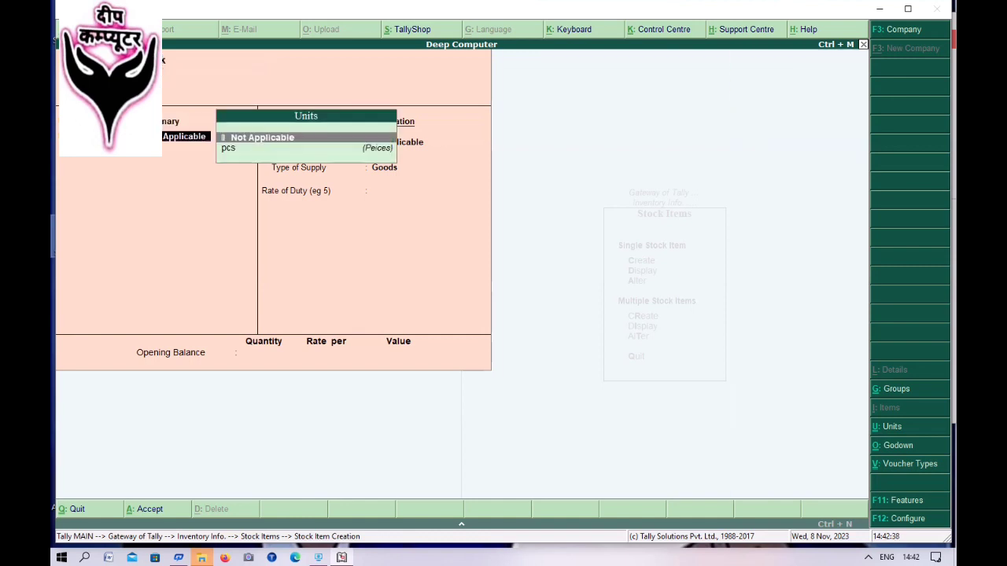
key("Down")
key("Return")
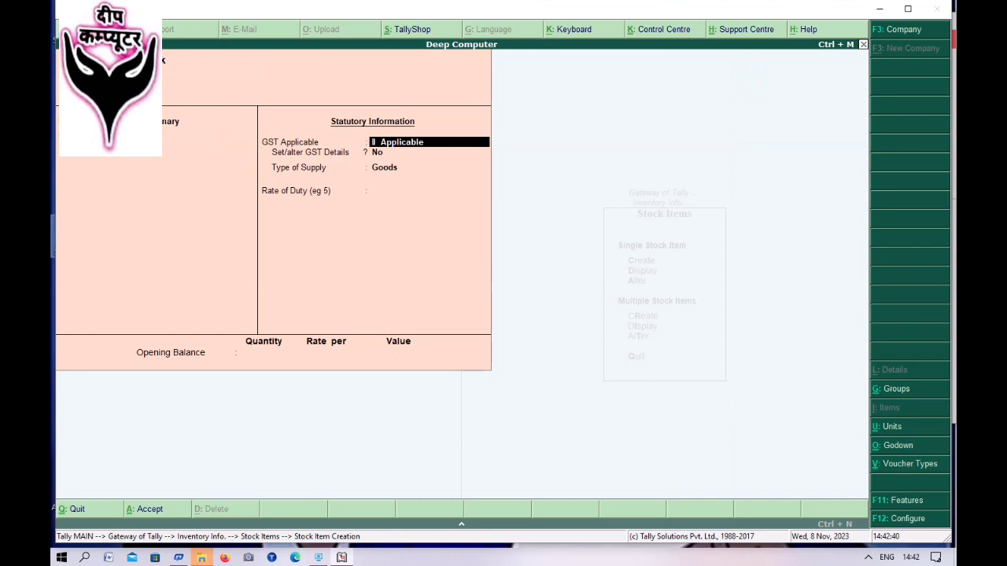
key("Return")
key("Return")
key("Return")
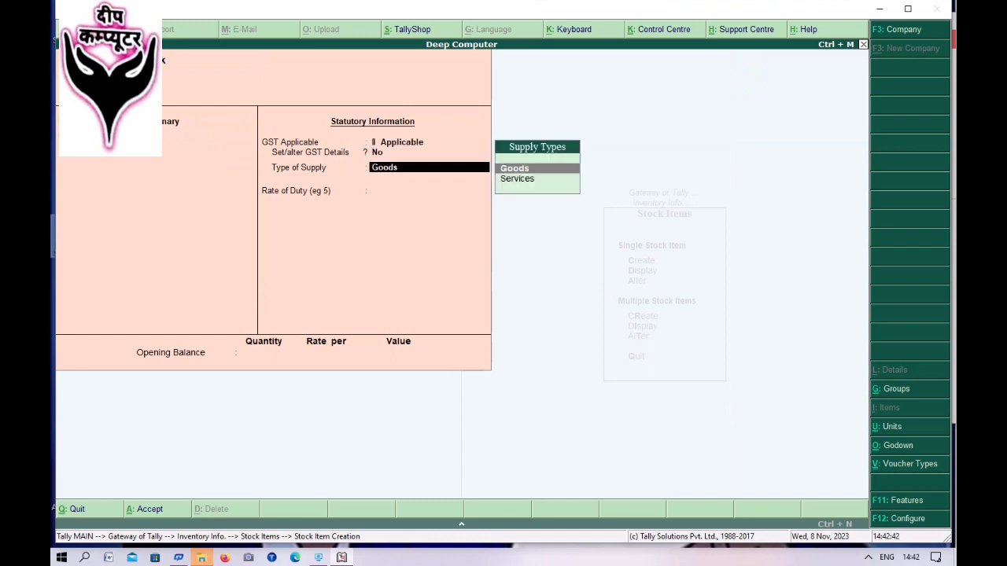
key("Return")
key("Return")
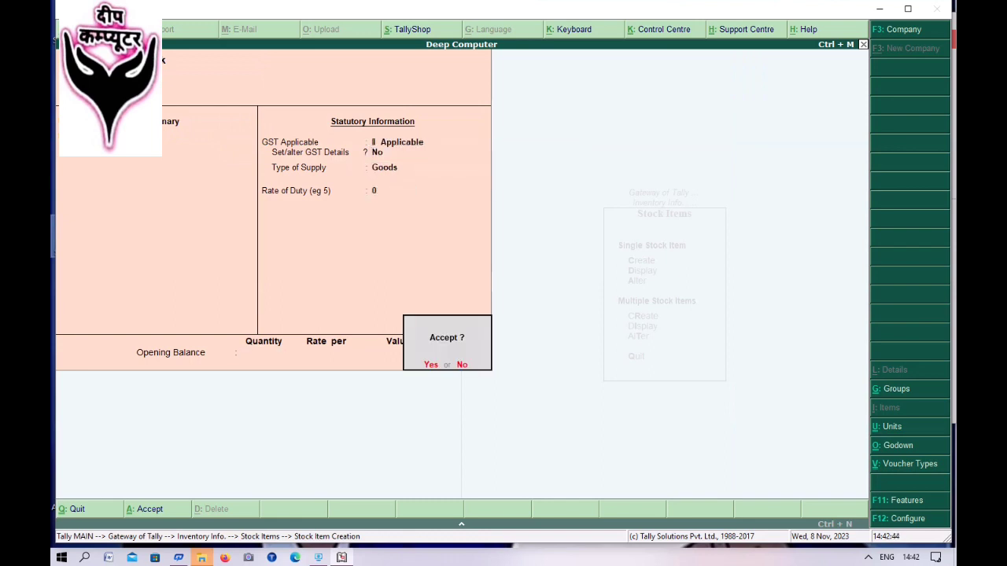
key("Escape")
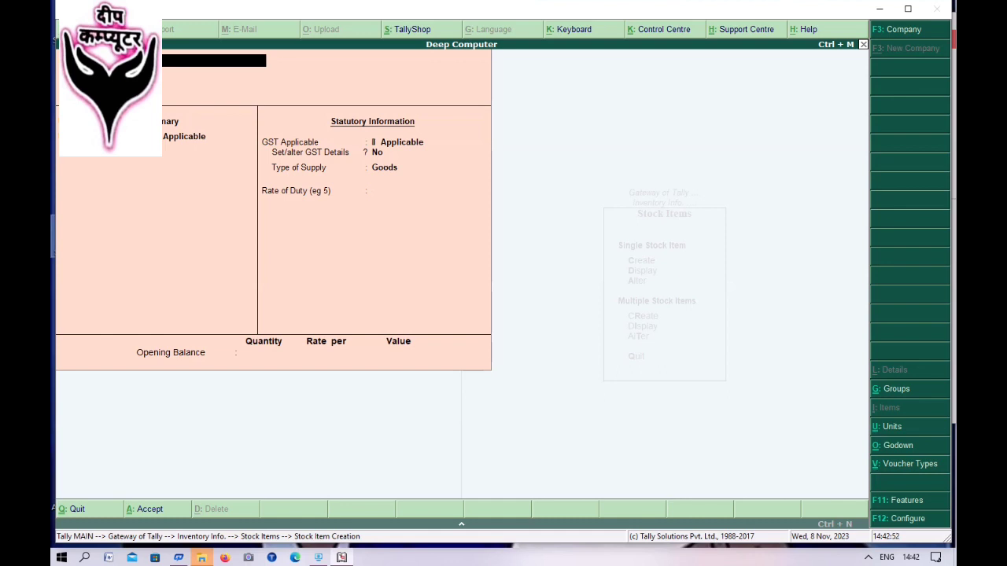
- Create a second stock item under Stationary, measured in pcs
key("Return")
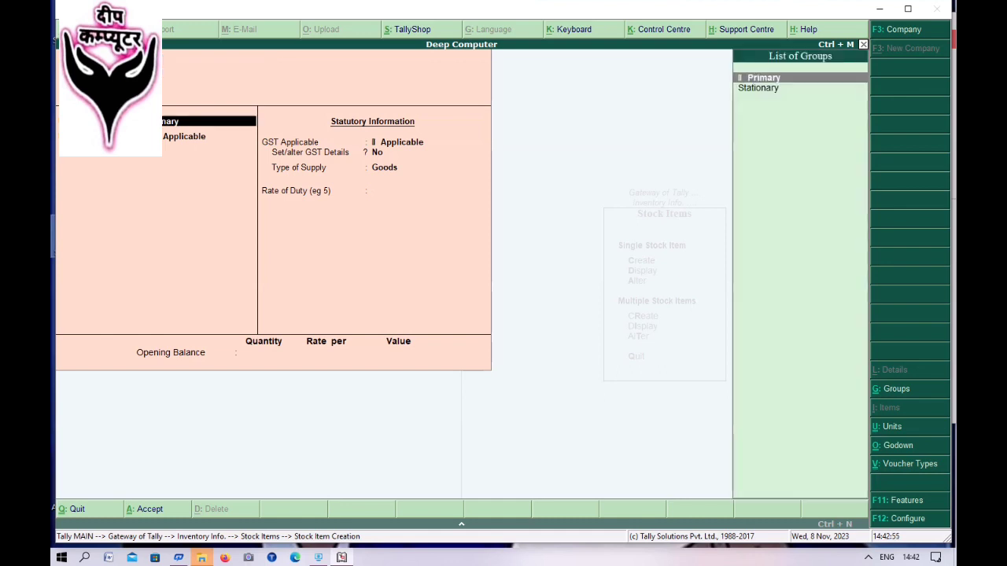
key("Down")
key("Return")
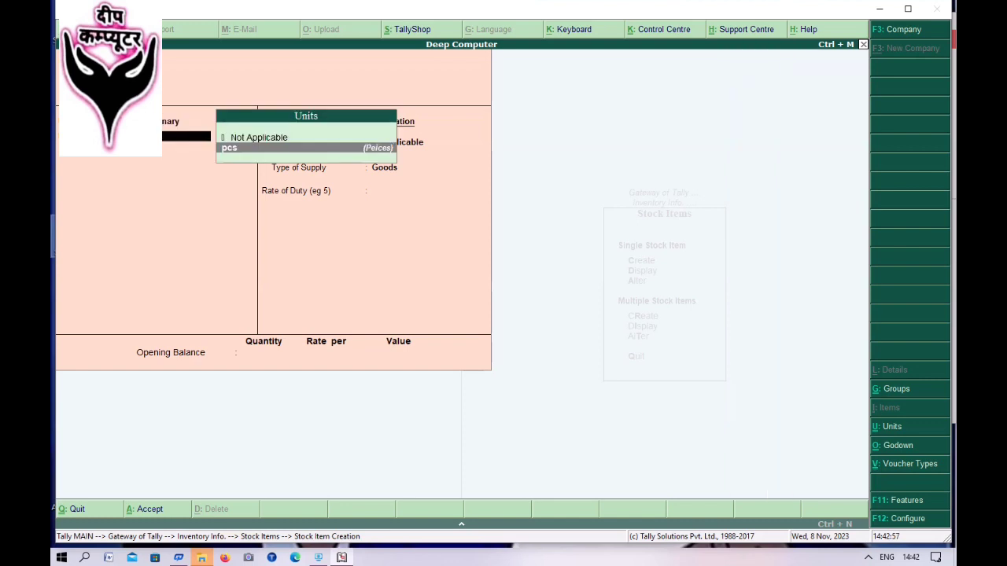
key("Return")
key("Return")
key("Return")
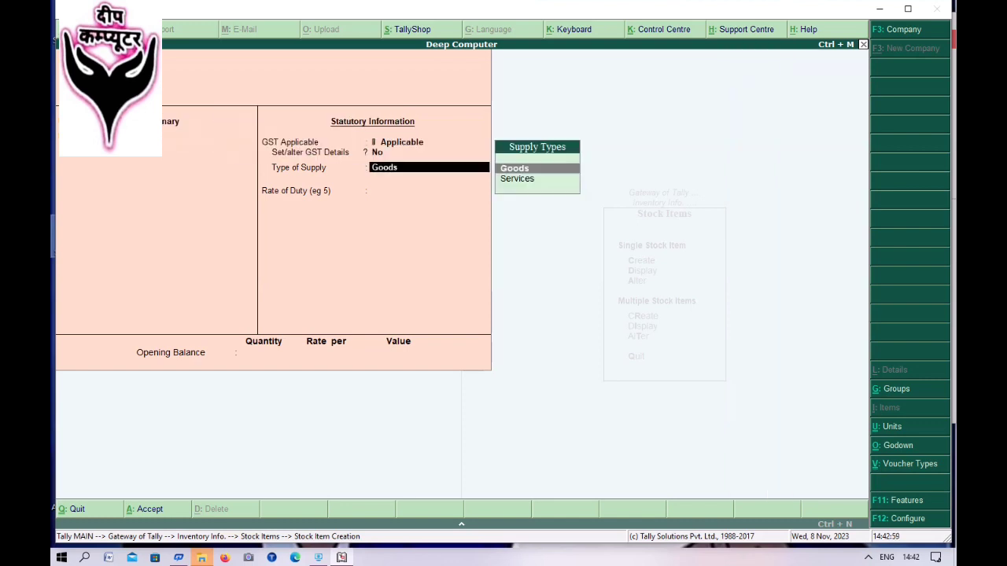
key("Return")
key("Return")
key("Return")
key("Return")
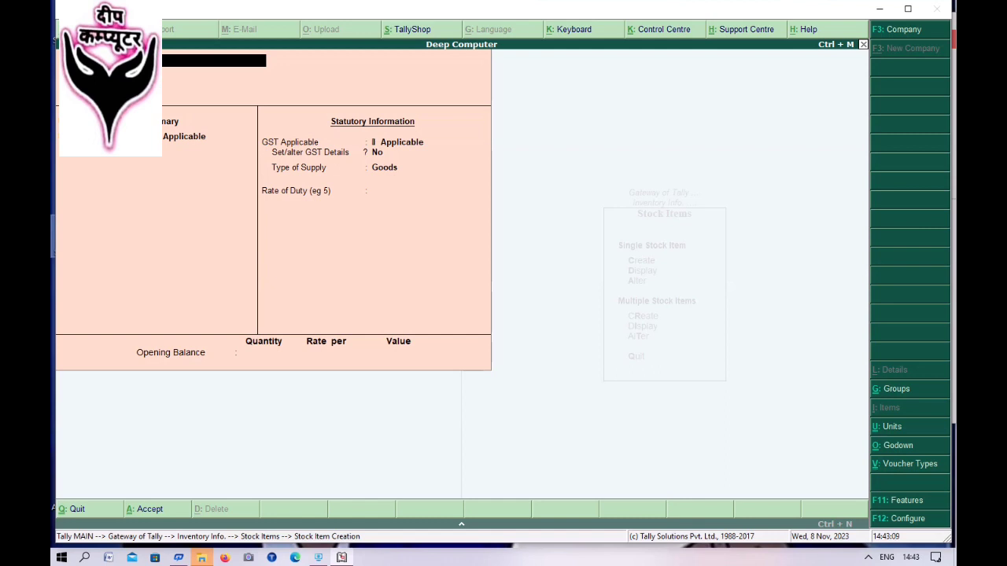
- Add a third Stationary item in pcs with supply type Goods and zero rate
type("d")
key("Return")
key("Return")
key("Down")
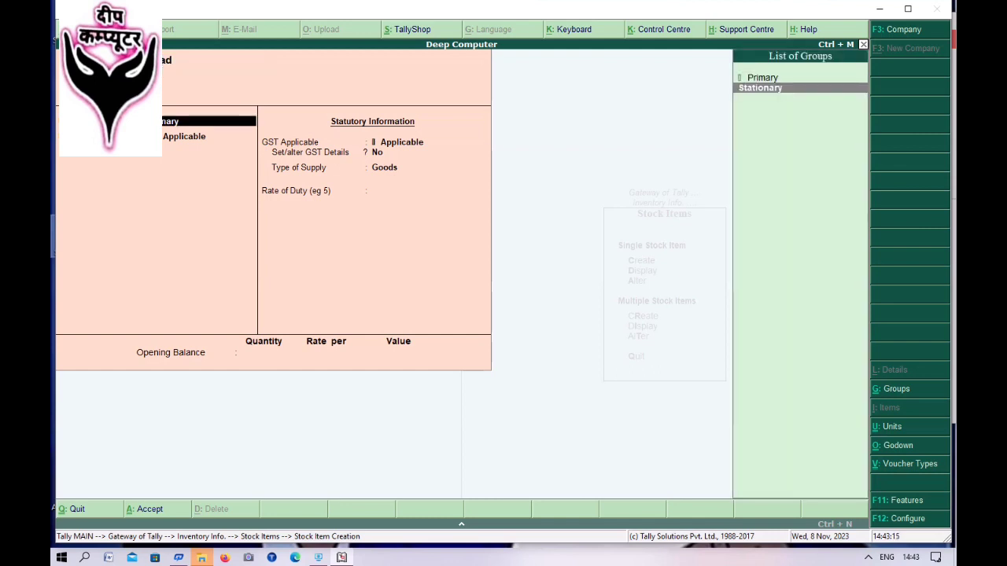
key("Return")
key("Return")
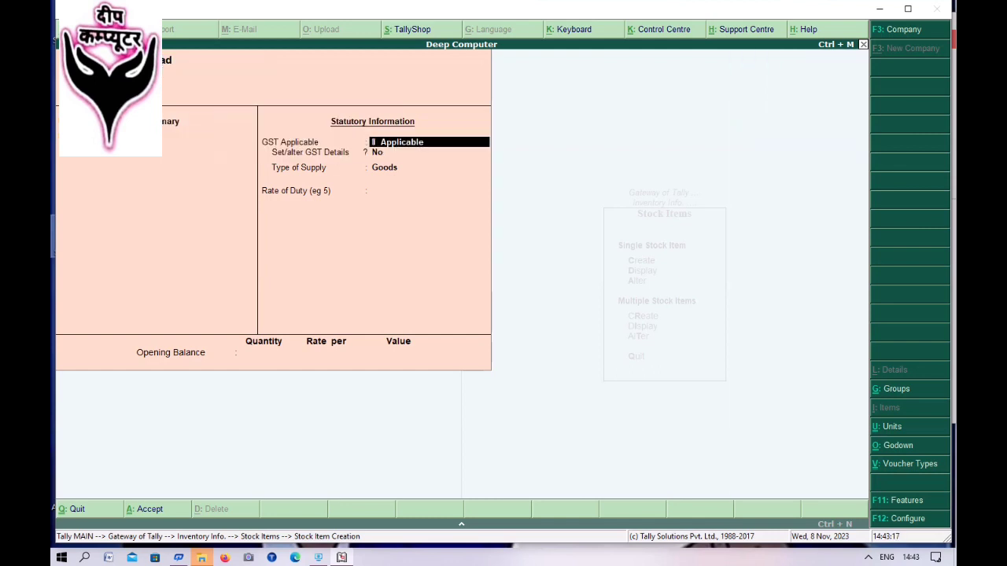
key("Return")
key("Return")
key("Return")
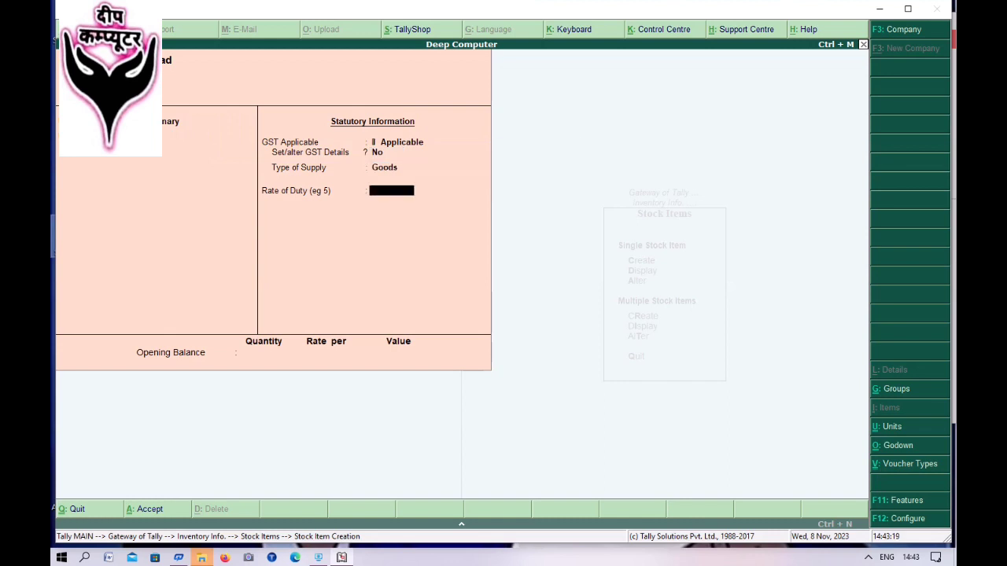
key("Return")
key("Return")
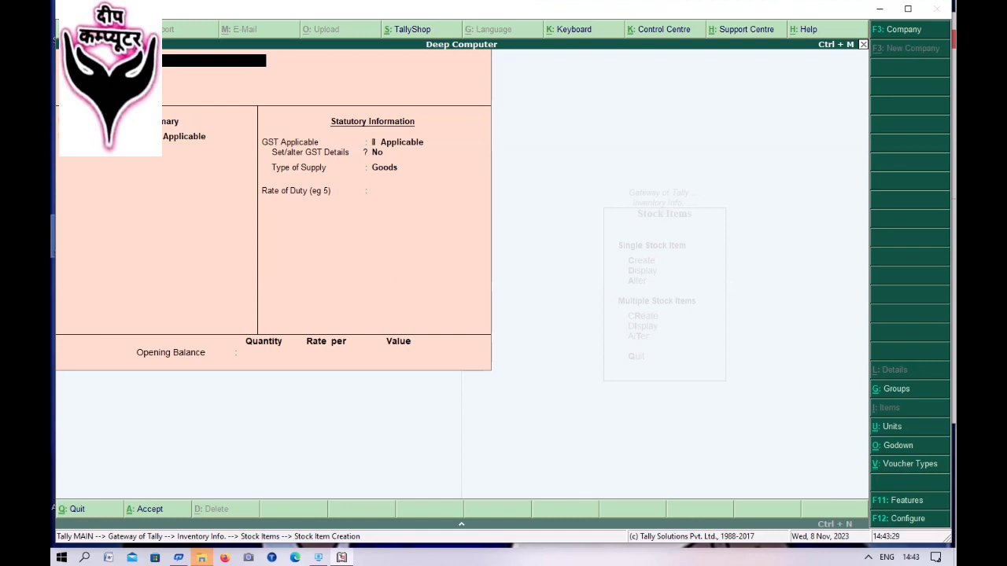
- Add the fourth Stationary item in pcs with default GST values, then leave stock item creation
key("Return")
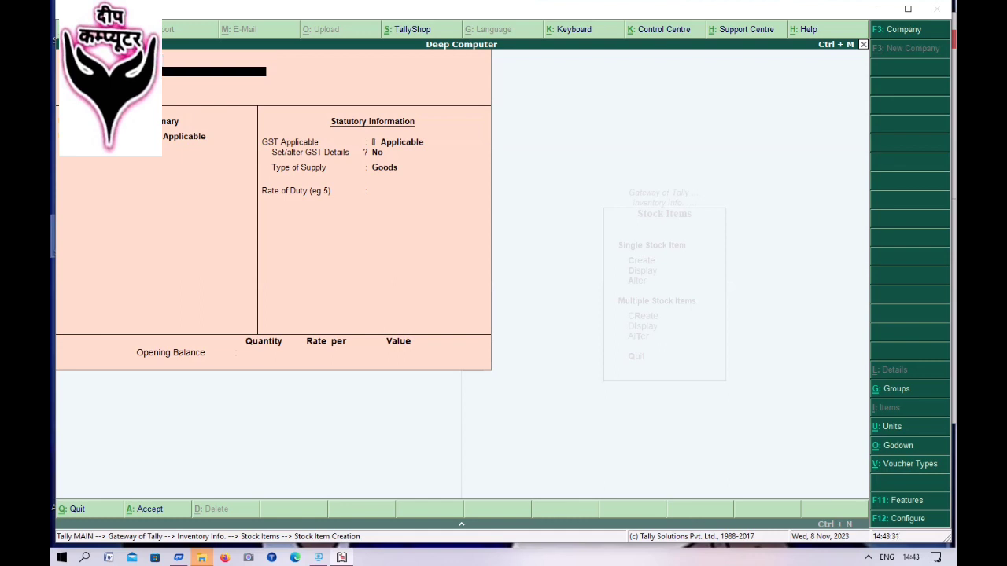
key("Return")
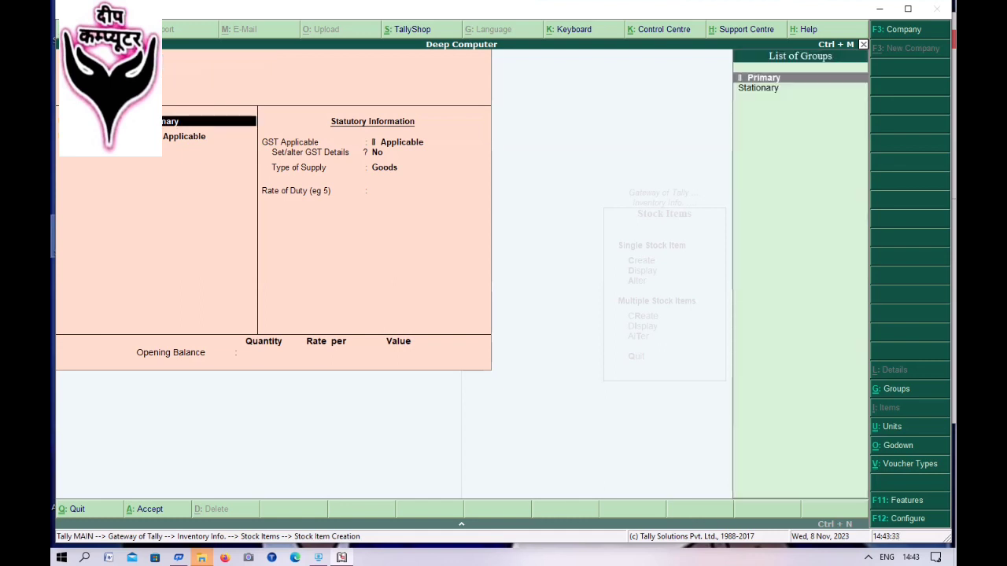
key("Down")
key("Return")
key("Return")
key("Return")
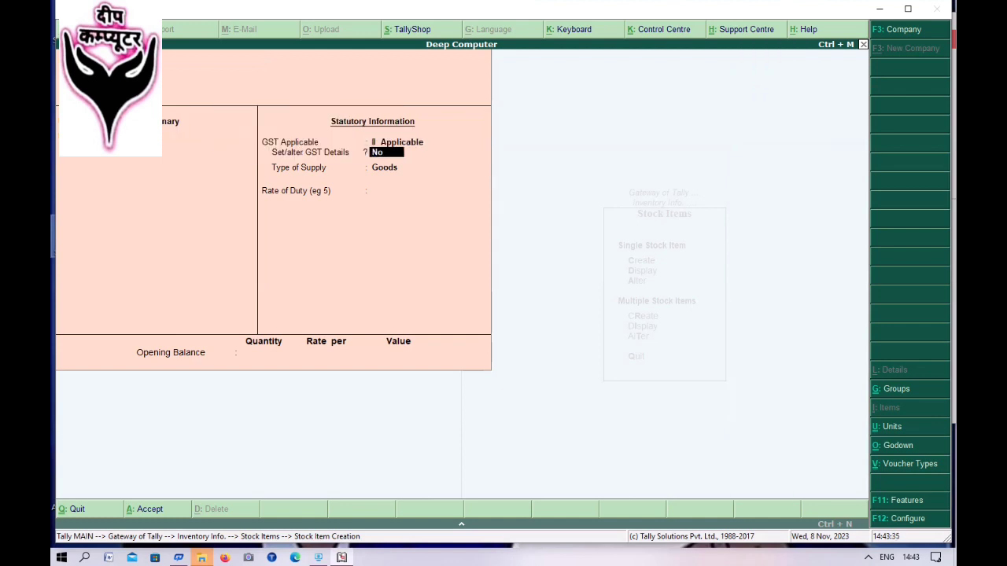
key("Return")
key("Return")
key("Return")
key("Return")
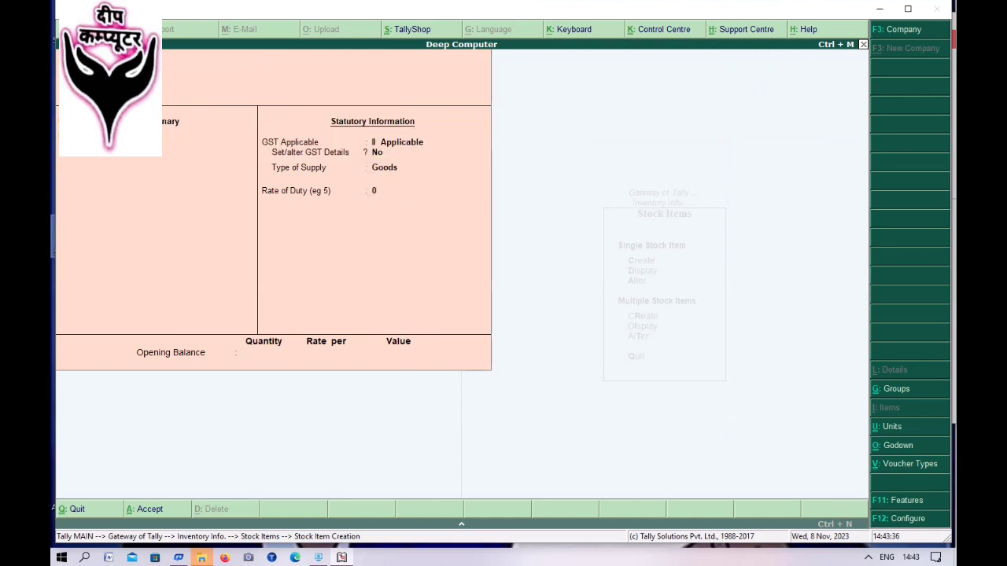
key("Return")
key("Escape")
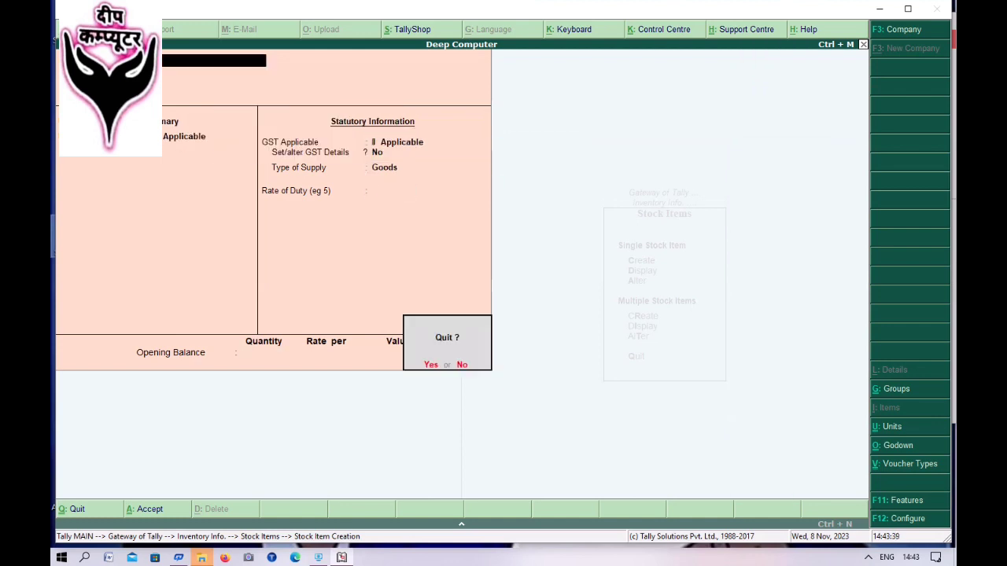
- Leave stock item creation, open Statutory & Taxation features, and enable Set/alter GST details
key("Return")
key("Escape")
key("Escape")
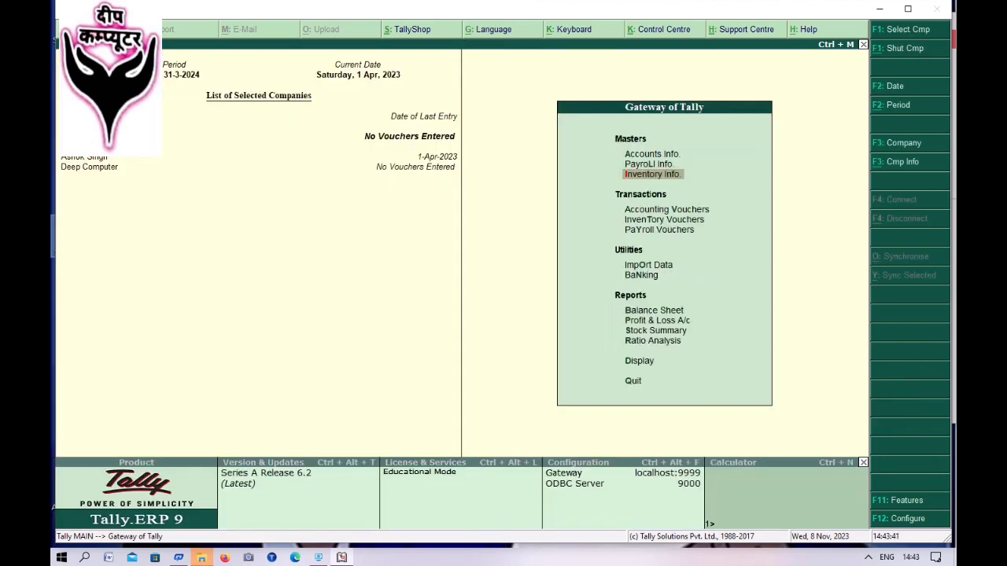
key("F11")
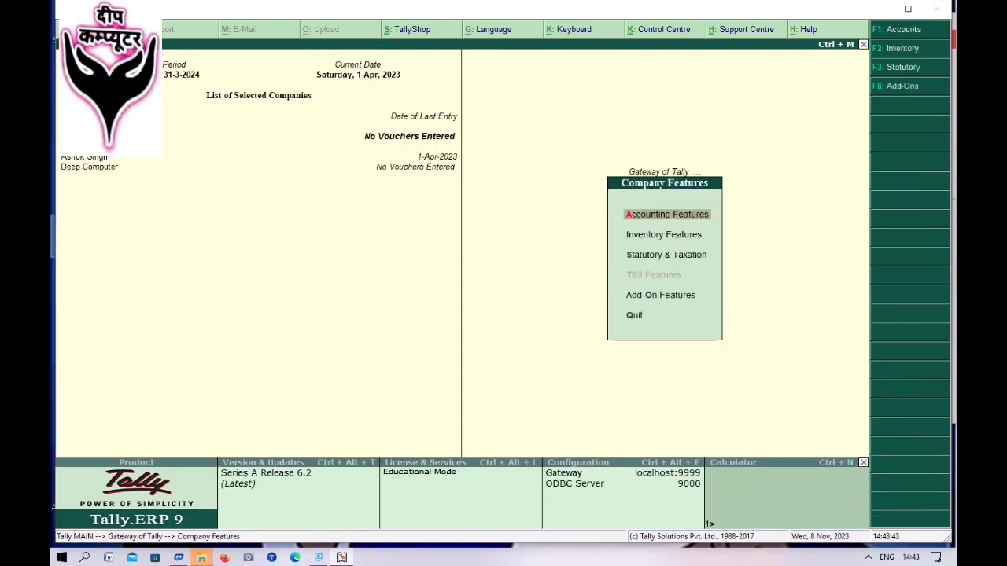
key("F3")
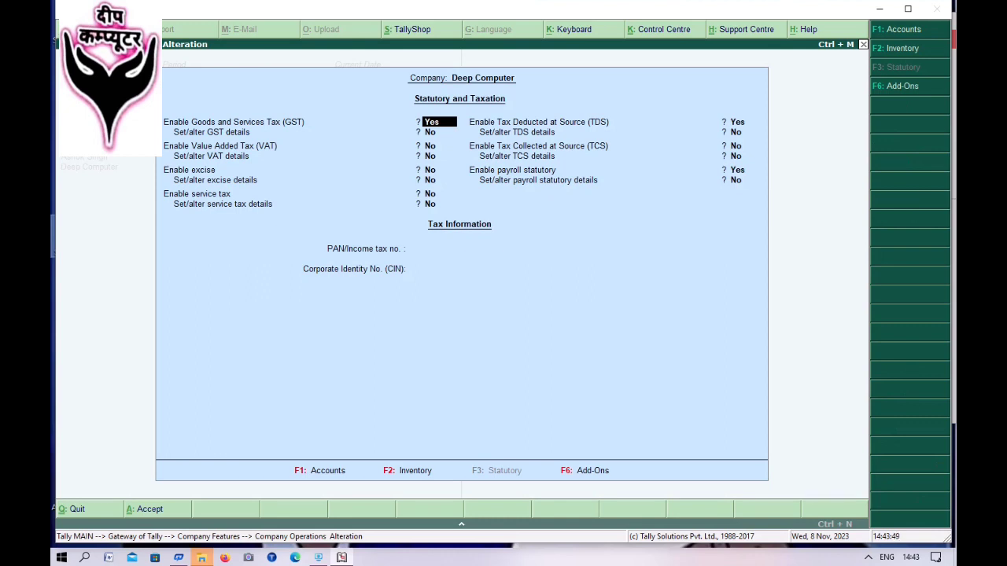
left_click(429, 131)
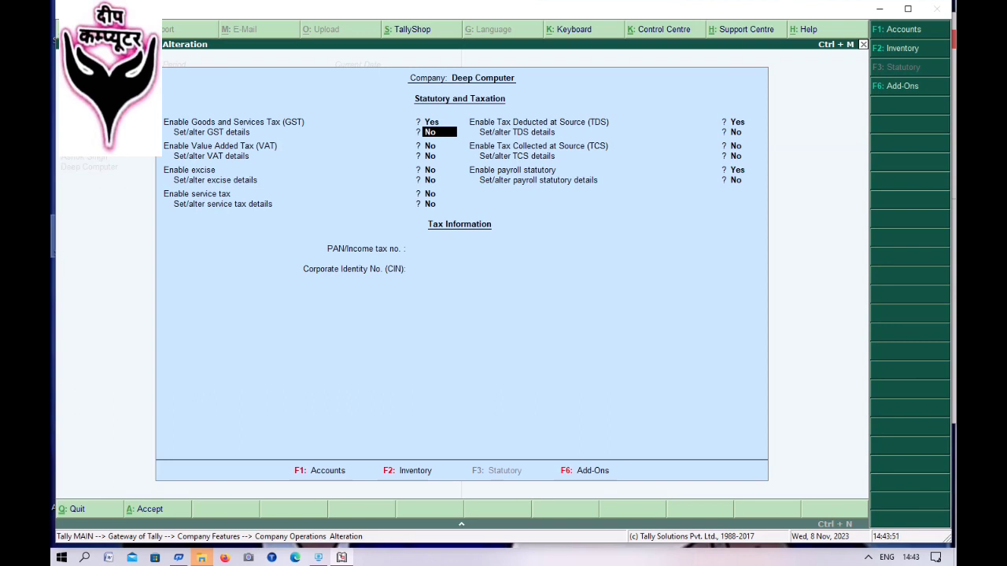
key("y")
key("Return")
key("Return")
key("Return")
key("Return")
key("Return")
key("Return")
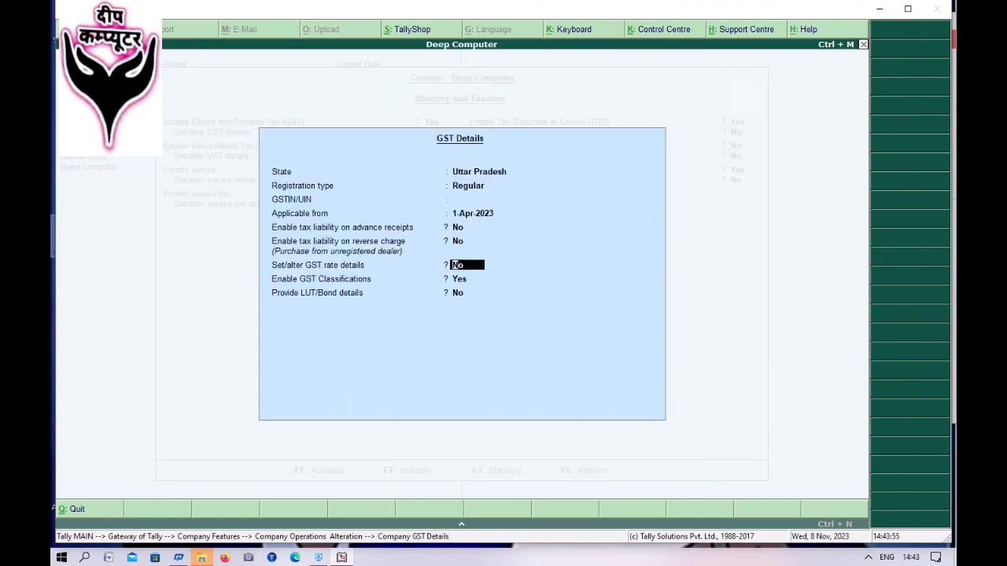
- Turn on GST rate details and set taxability to Taxable at 18%
type("y")
key("Return")
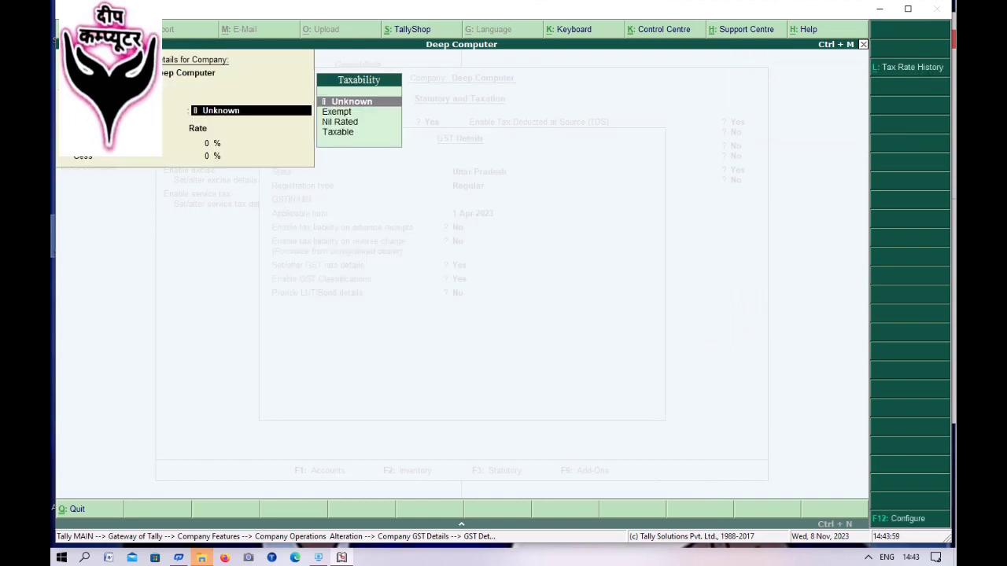
key("Down")
key("Down")
key("Down")
key("Return")
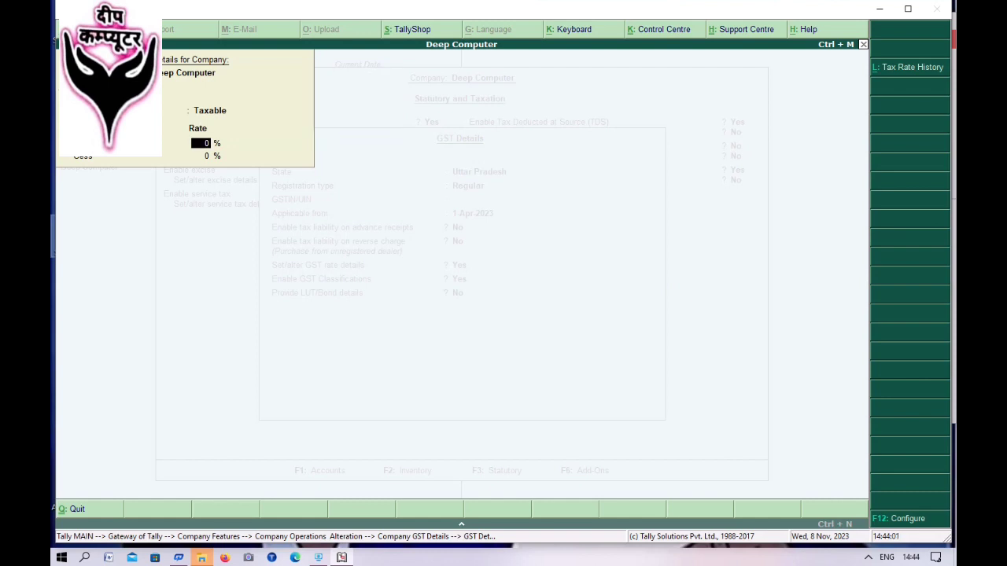
type("18")
key("Return")
key("Return")
key("Return")
key("Return")
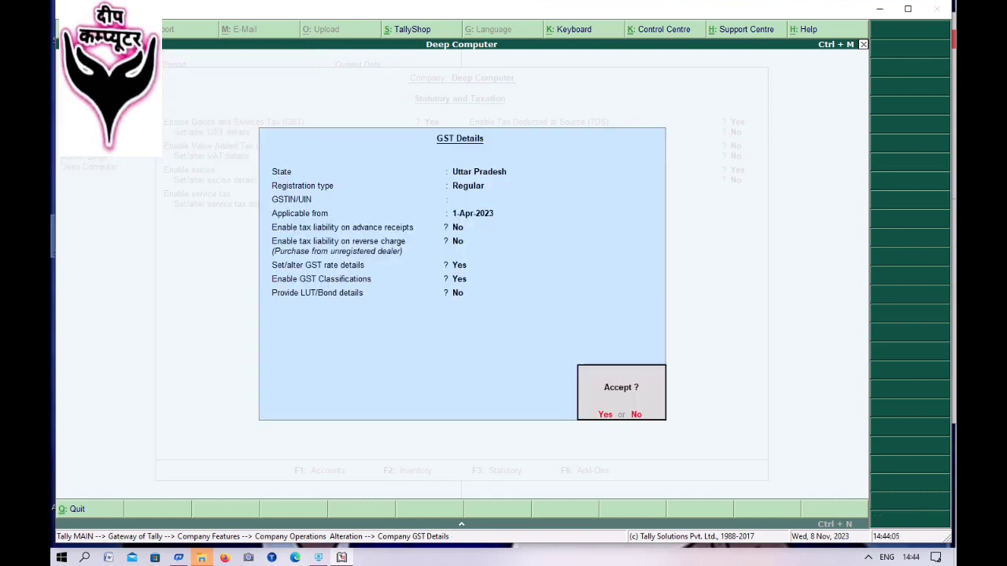
key("Return")
key("Return")
key("Return")
key("Return")
key("Return")
key("Return")
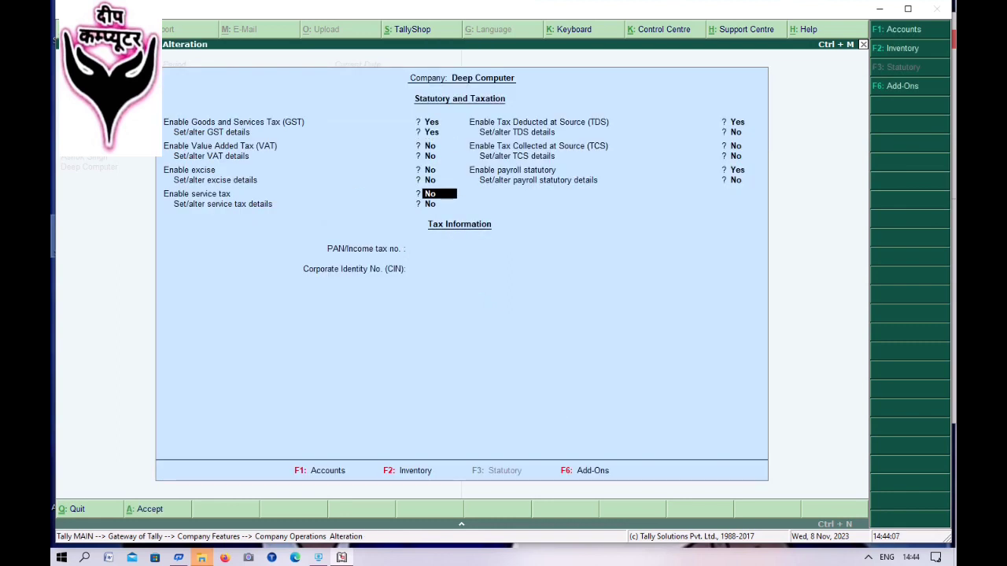
key("Return")
key("Return")
key("Return")
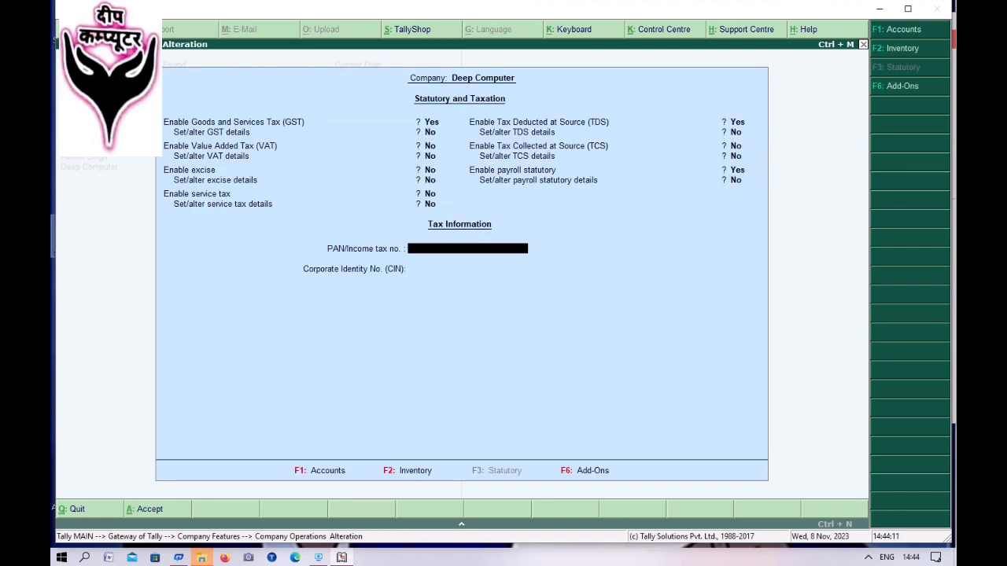
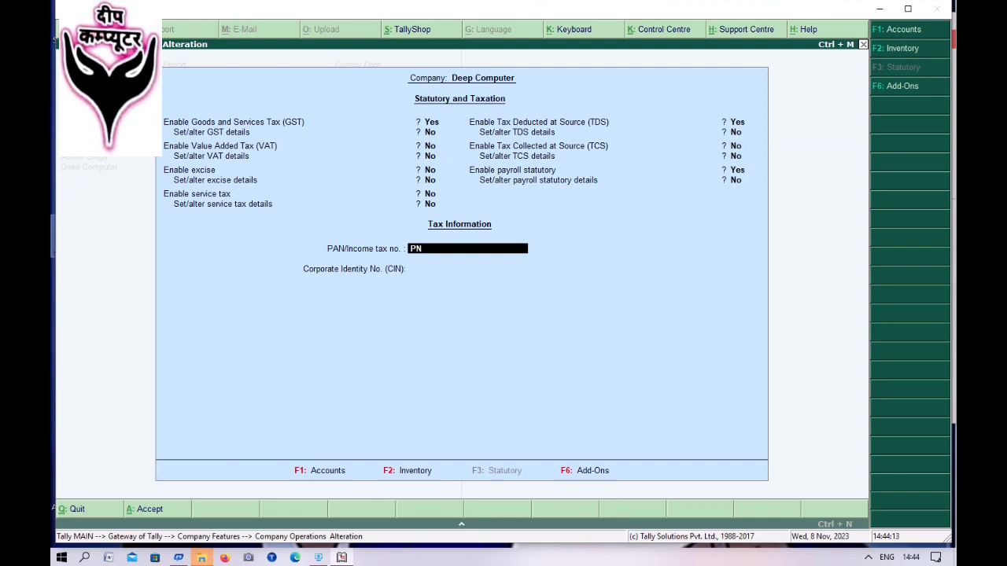
- Enter the company's PAN and accept the statutory and taxation settings
key("Return")
key("Return")
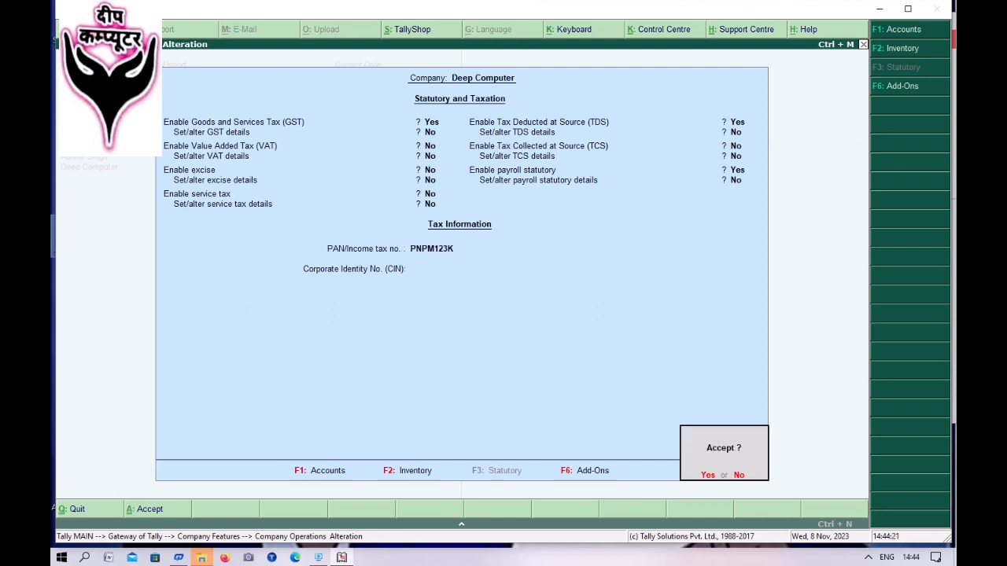
key("Escape")
key("ctrl+a")
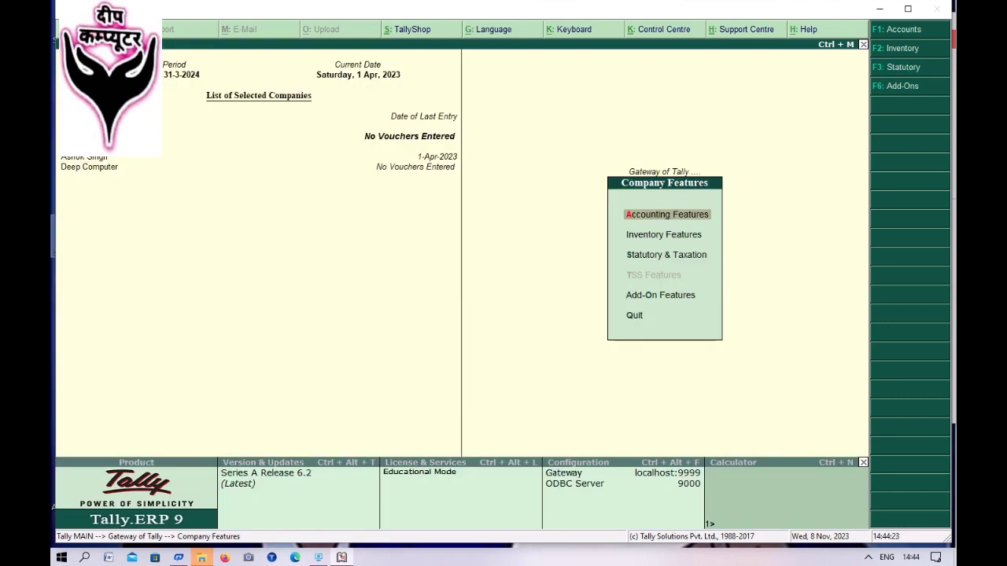
- Return to the Gateway of Tally and open accounting voucher entry
key("Escape")
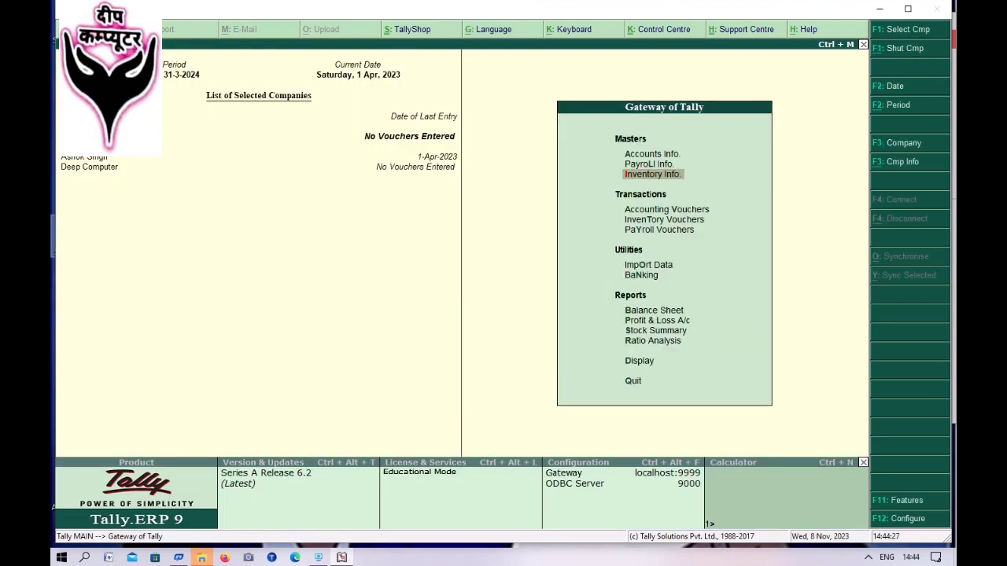
key("Escape")
key("n")
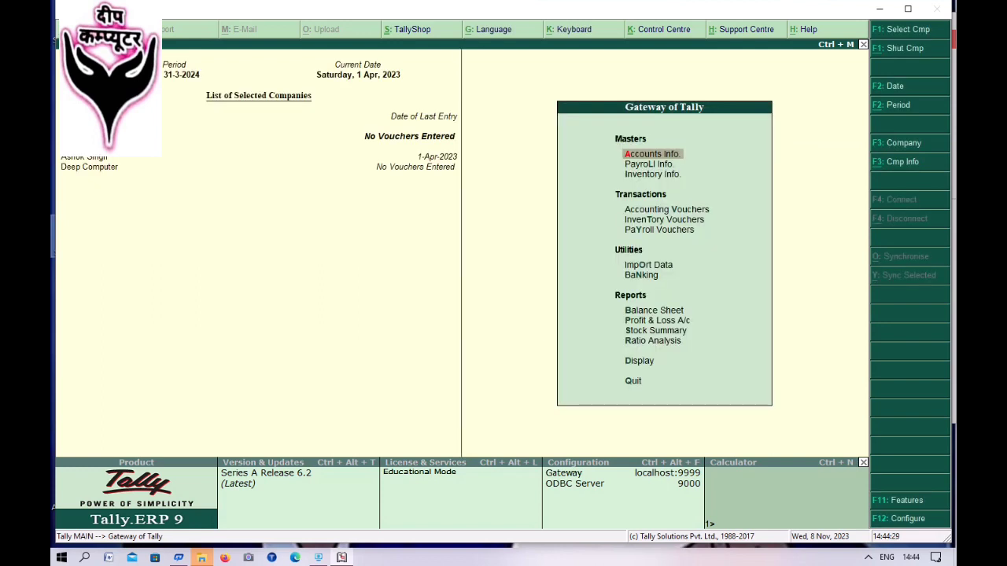
key("Down")
key("Down")
key("Down")
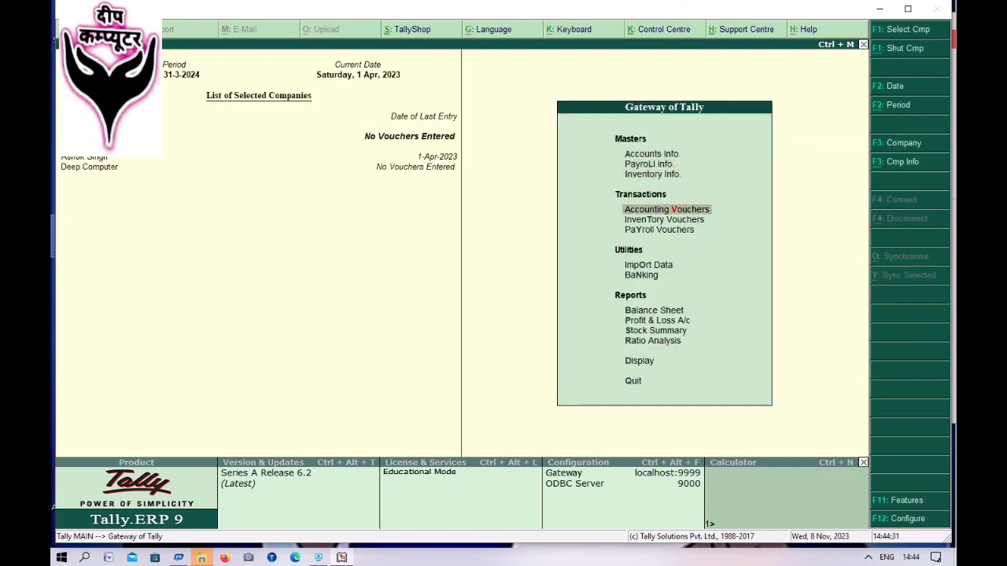
key("Return")
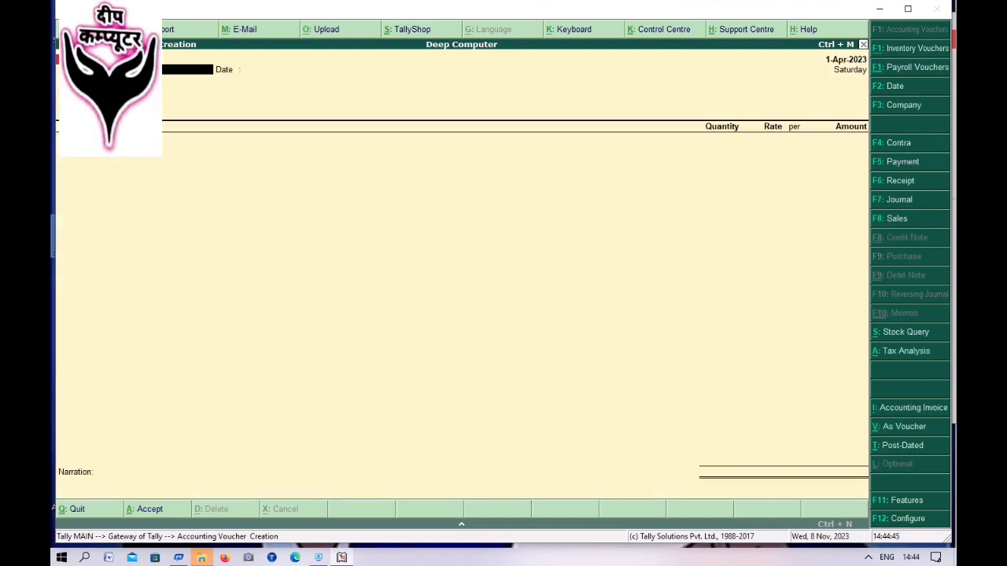
- Set 'Use common ledger account for item allocation' to No in the purchase configuration
key("F12")
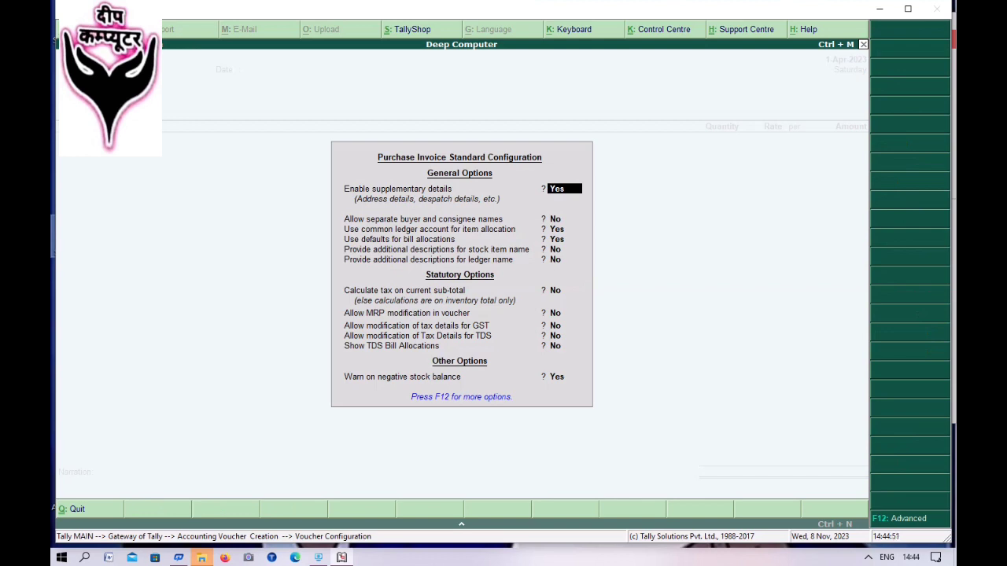
key("Return")
key("Return")
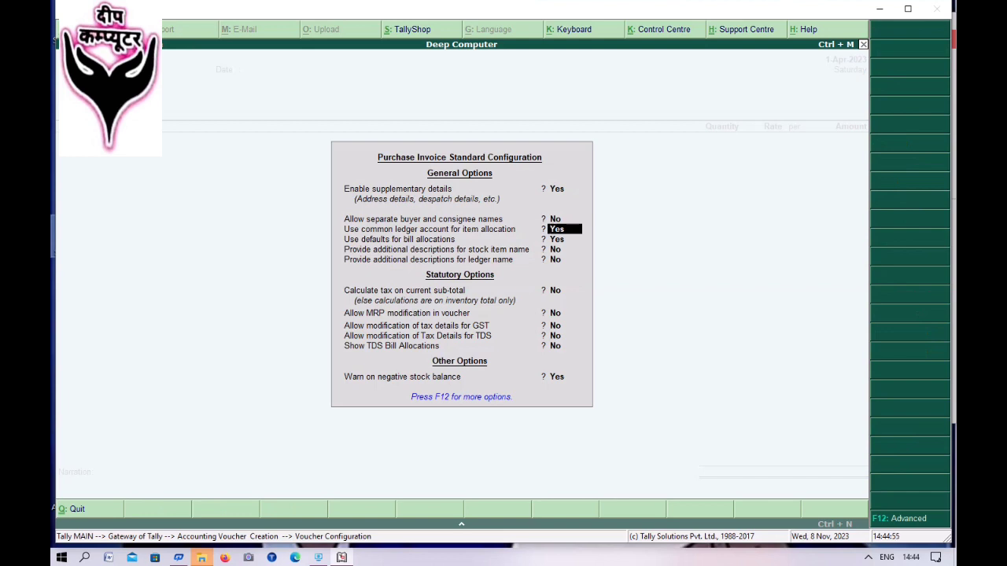
type("n")
key("Return")
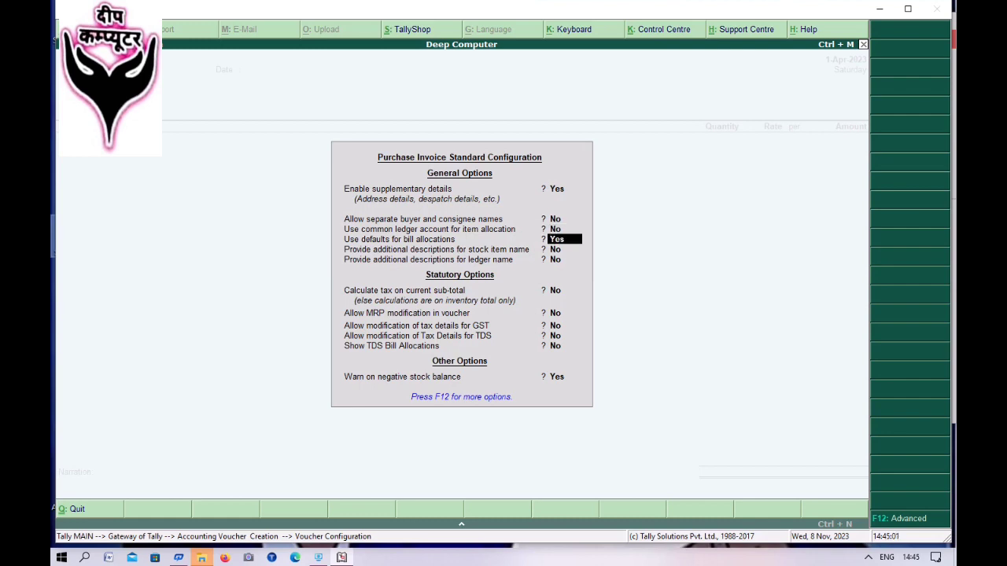
key("ctrl+a")
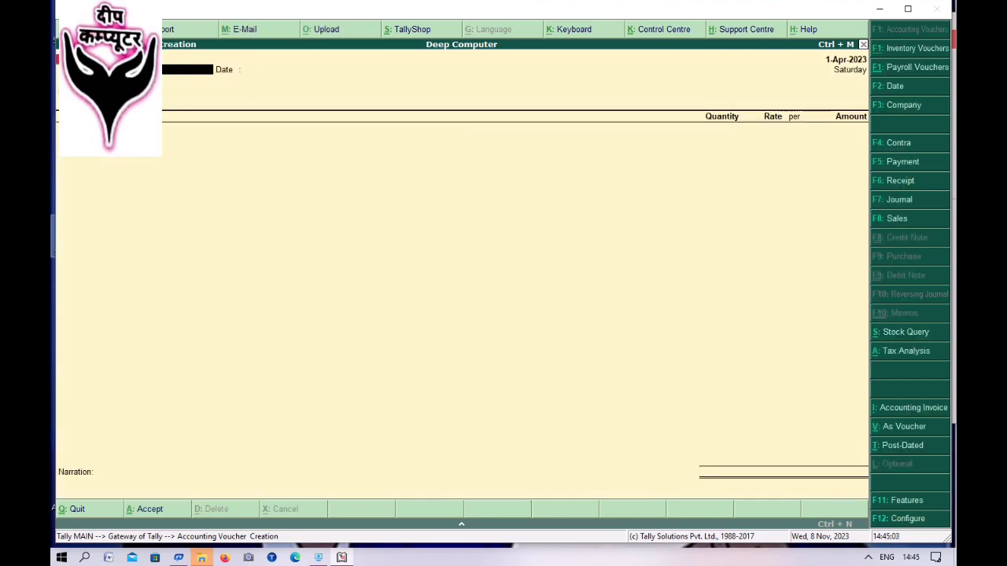
- Select Jain Stationary as the supplier and add Note Book as the first item
key("Return")
key("Return")
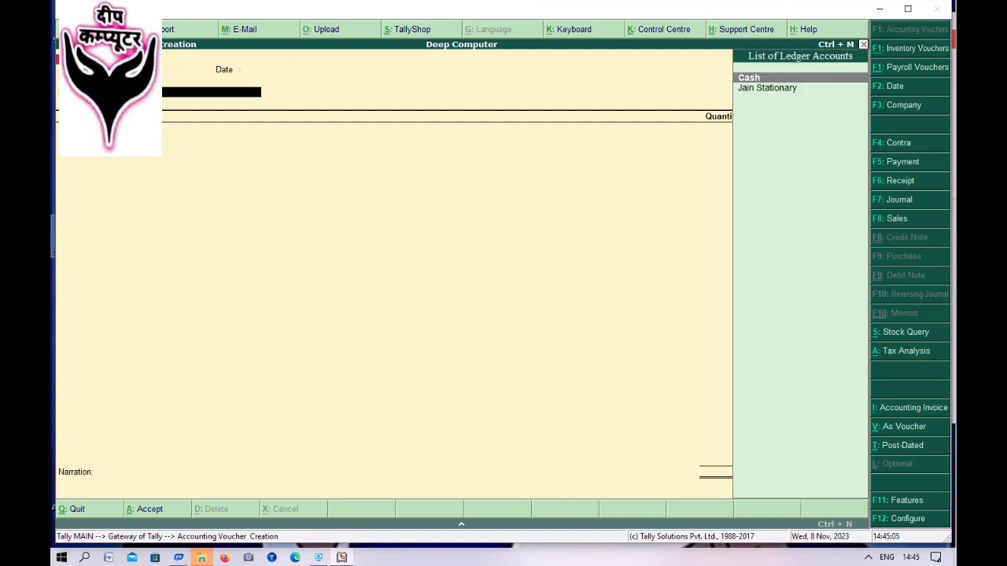
key("Down")
key("Return")
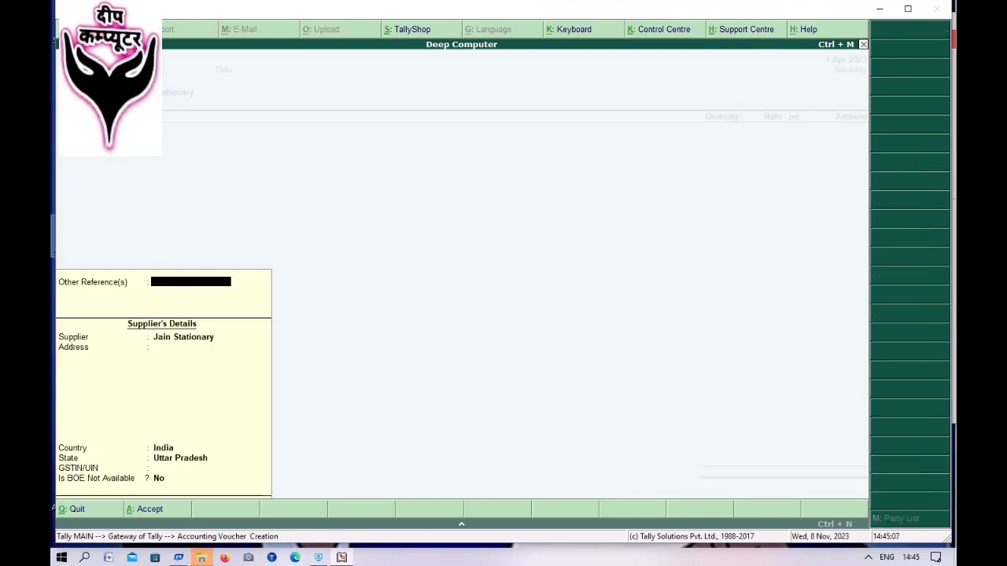
key("Return")
key("Return")
key("Return")
key("Return")
key("Return")
key("Return")
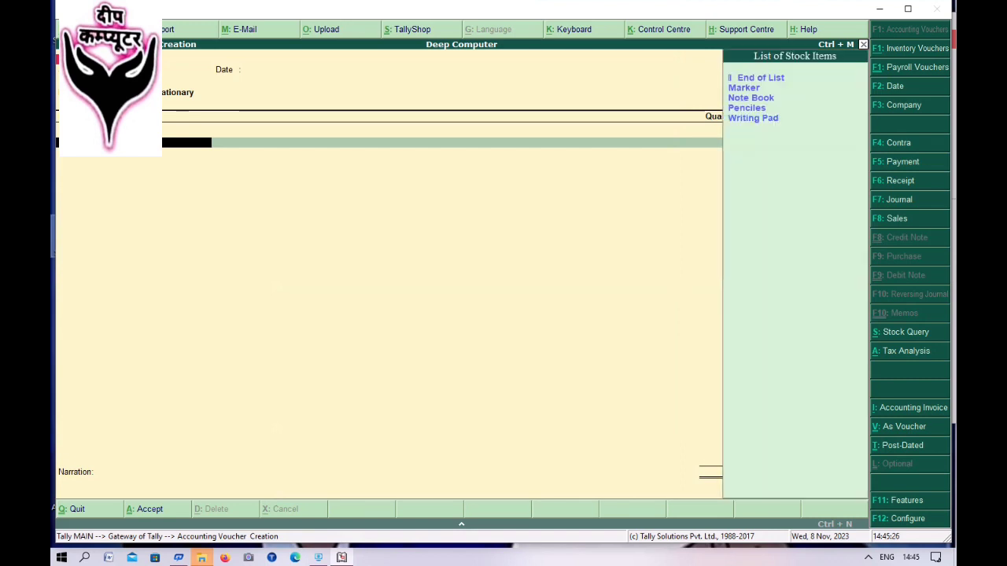
key("Down")
key("Down")
key("Down")
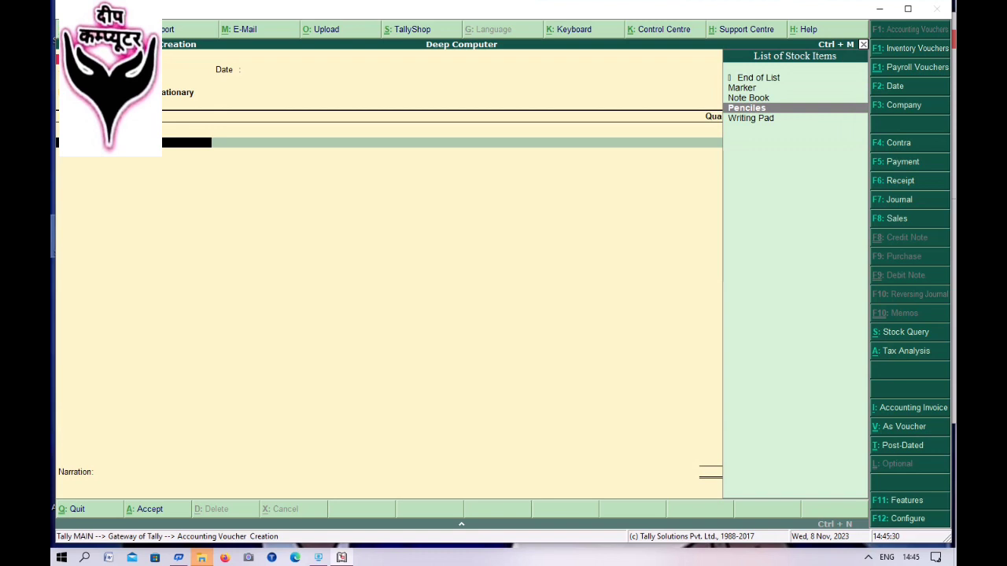
key("Up")
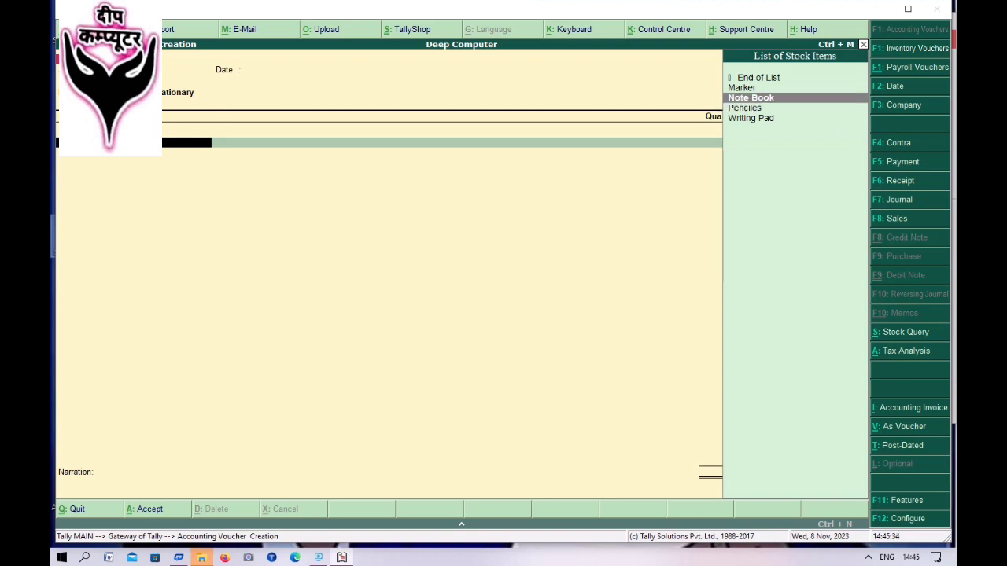
key("Return")
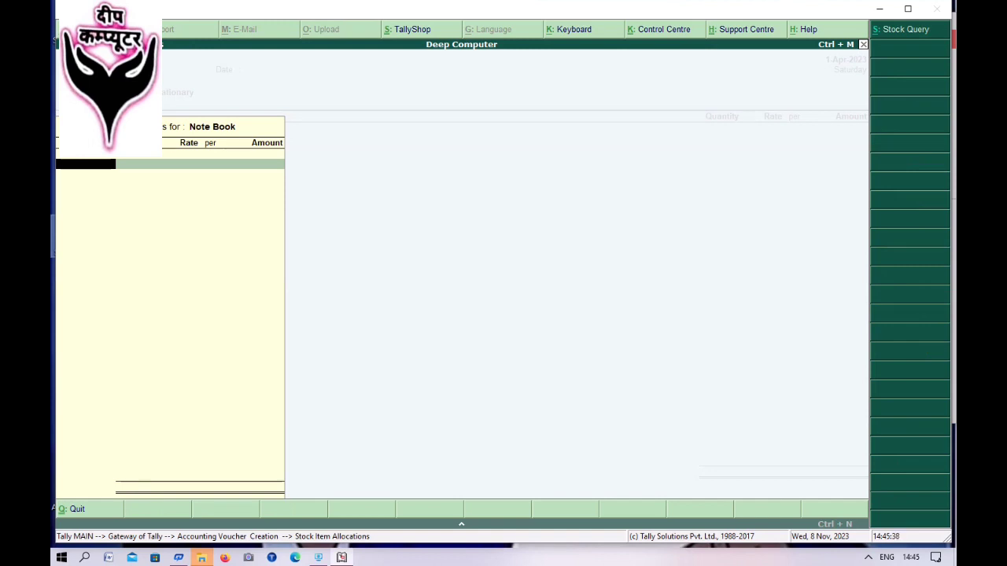
- Allocate 100 pcs of Note Book at 25.00 from the Vns godown (2,500.00), then start a new ledger
key("Down")
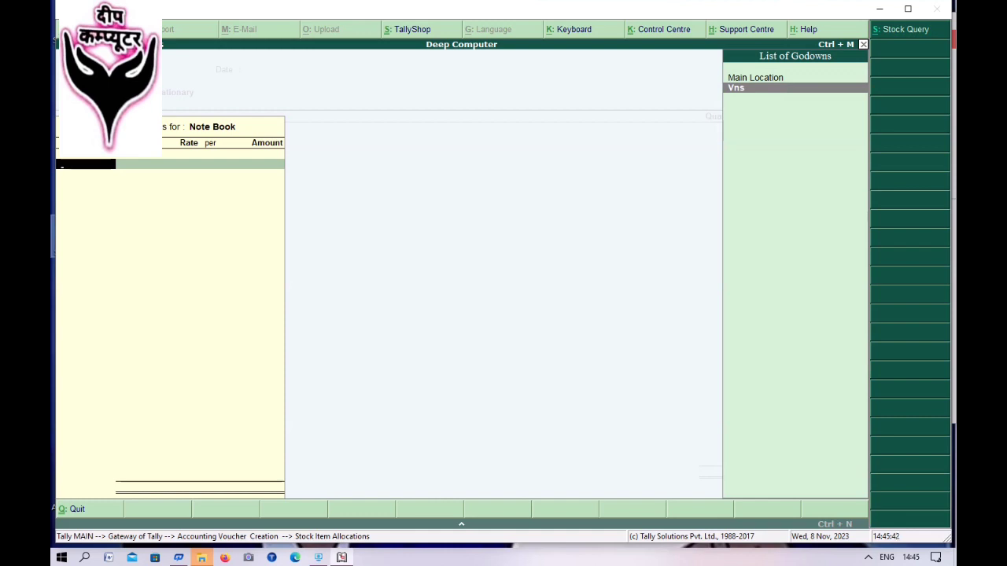
key("Return")
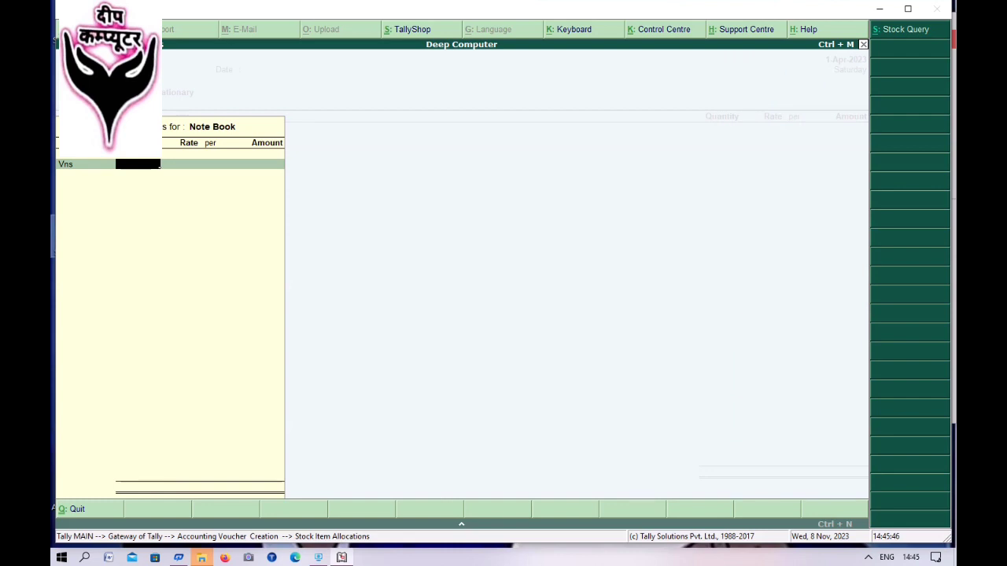
type("00")
key("Return")
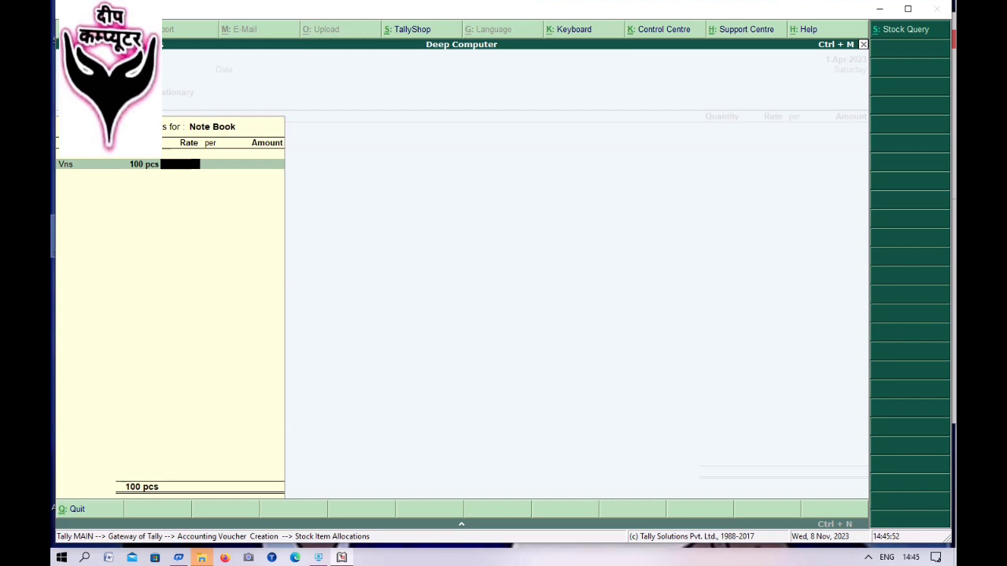
type("25")
key("Return")
key("Return")
key("Return")
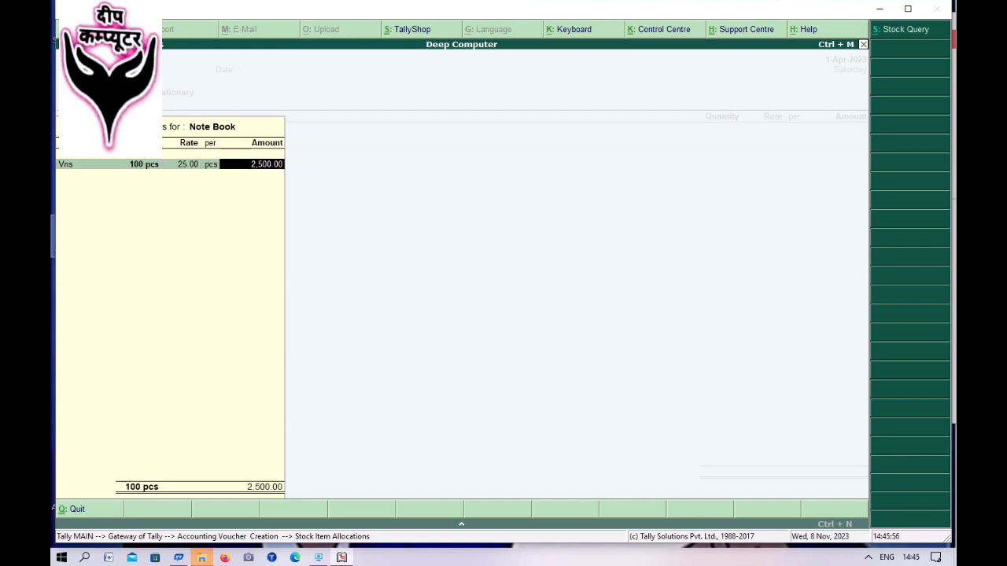
key("Return")
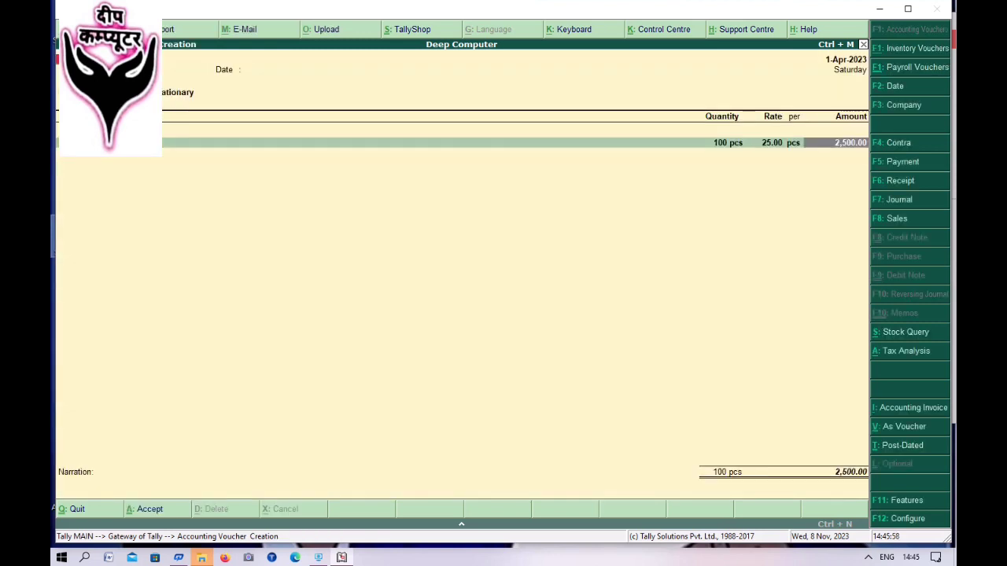
key("Return")
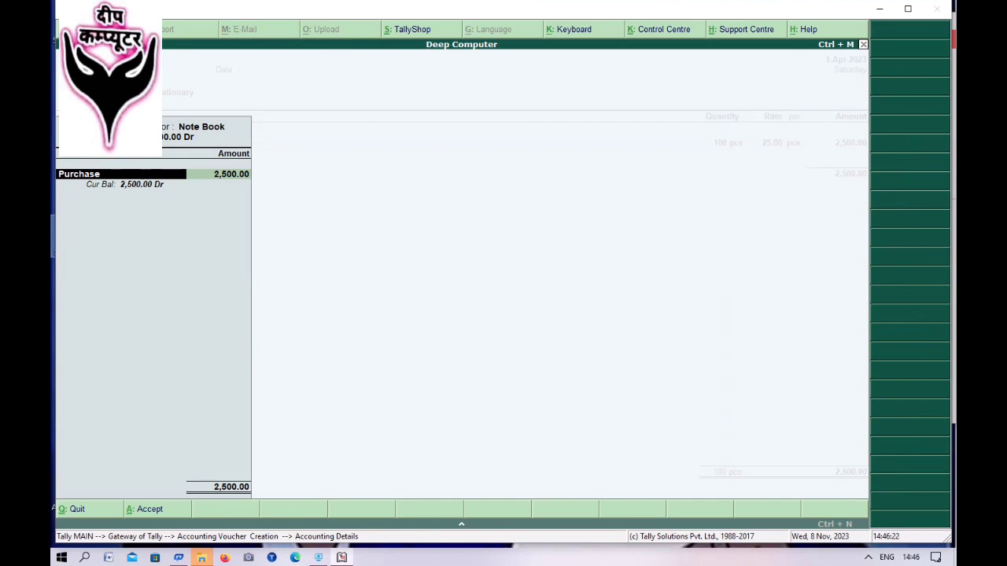
key("alt+c")
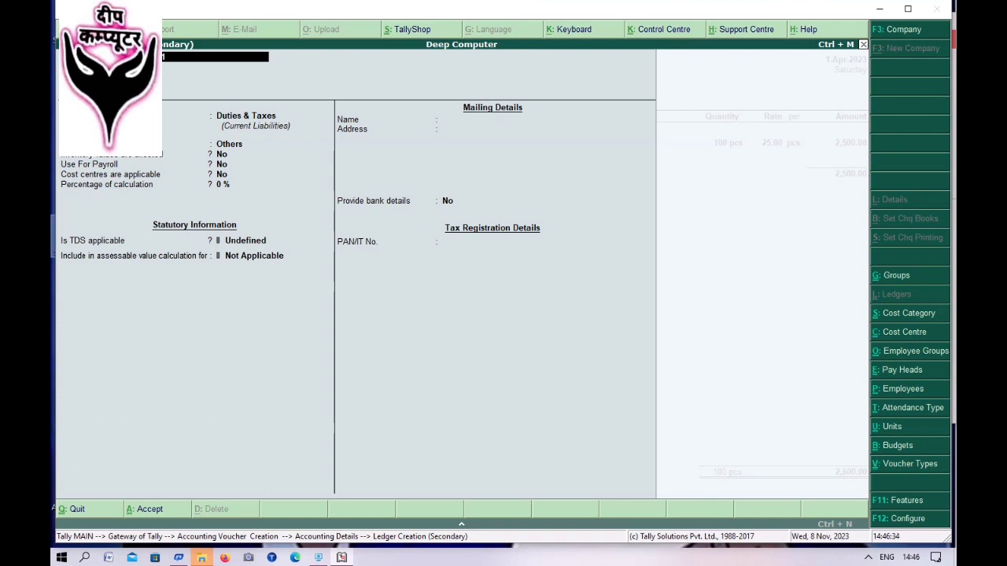
- Create ledger Purchase@18% under Purchase Accounts and charge Note Book's 2,500.00 to it
type("8%")
key("Return")
key("Return")
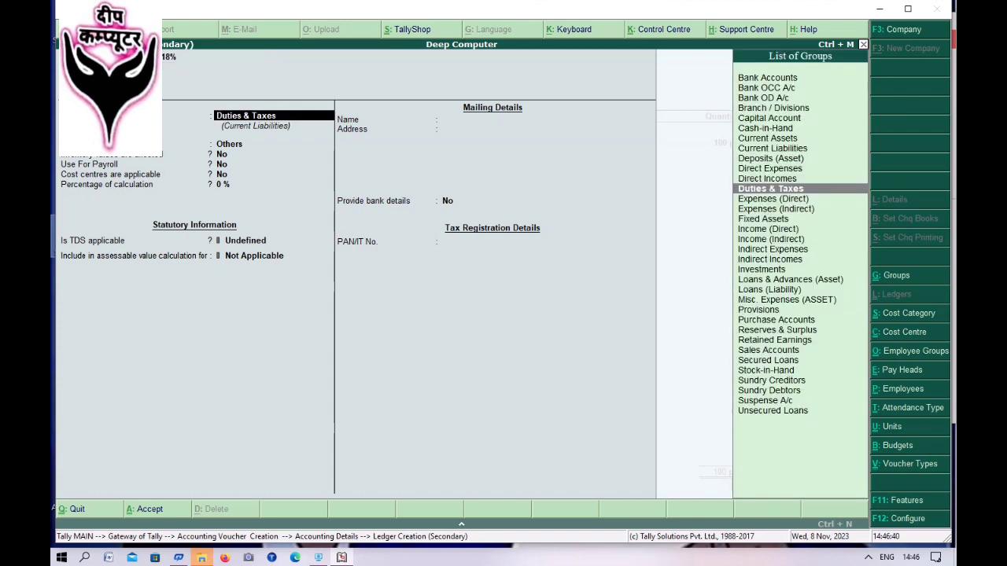
type("P")
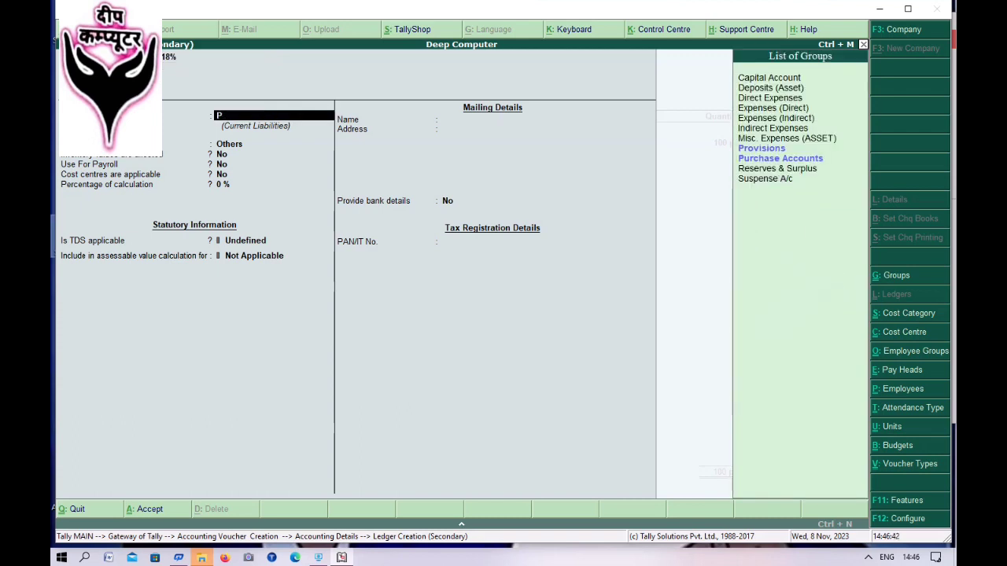
key("Down")
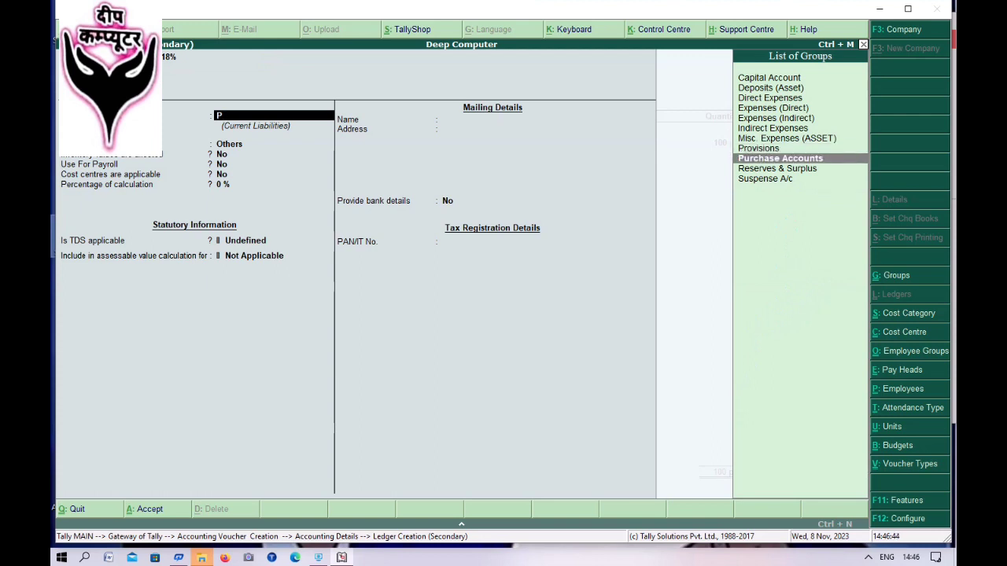
key("Return")
key("Return")
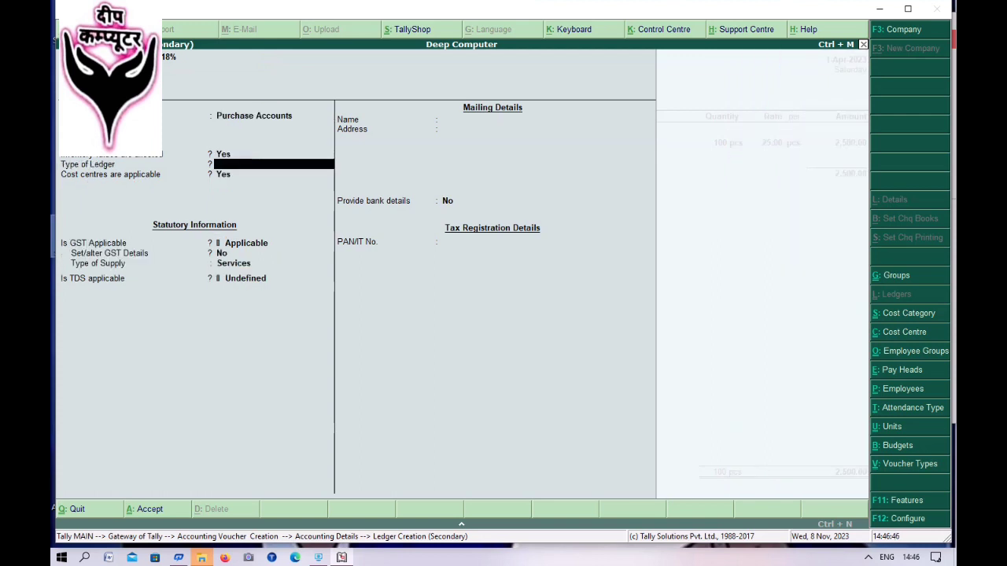
key("Return")
key("Return")
key("Return")
key("Return")
key("Return")
key("Return")
key("Return")
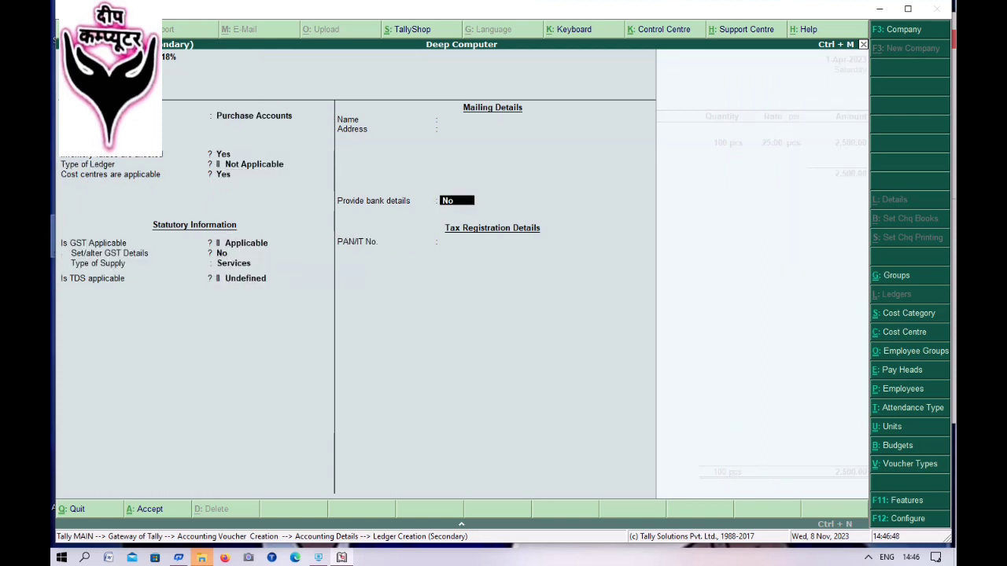
key("Return")
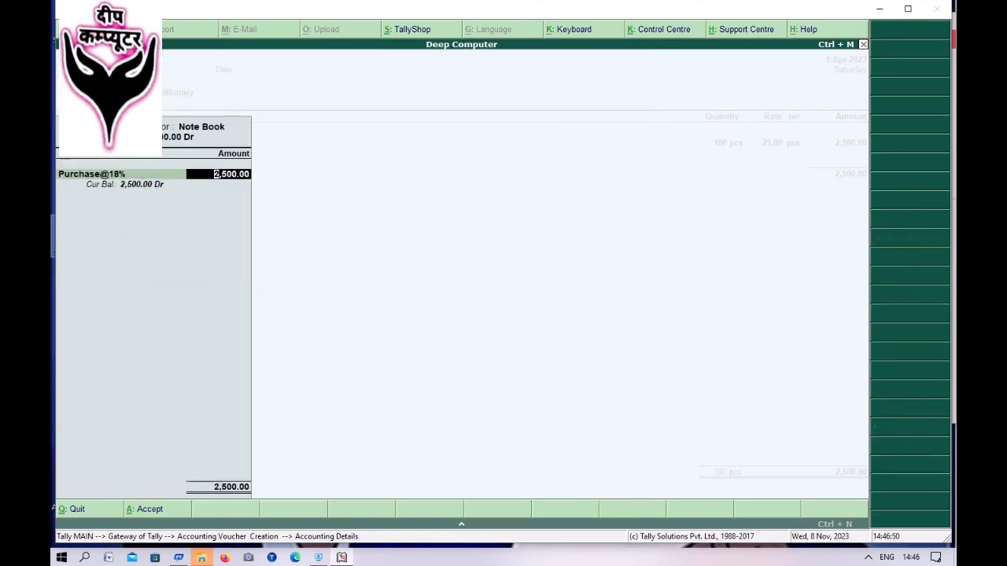
key("Return")
key("Return")
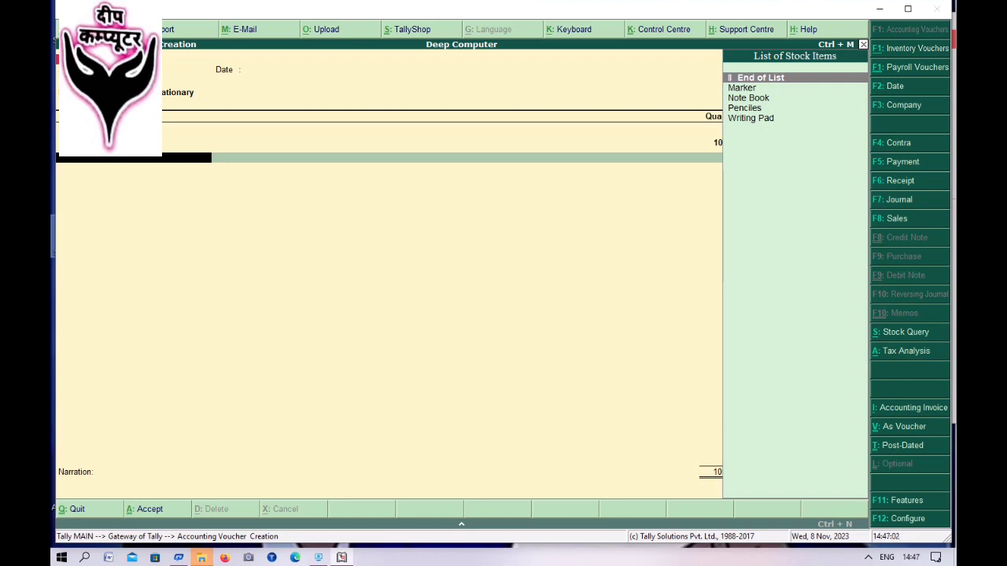
- Add Penciles from the Vns godown: 150 pcs at 4.00 (600.00)
key("Down")
key("Down")
key("Down")
key("Return")
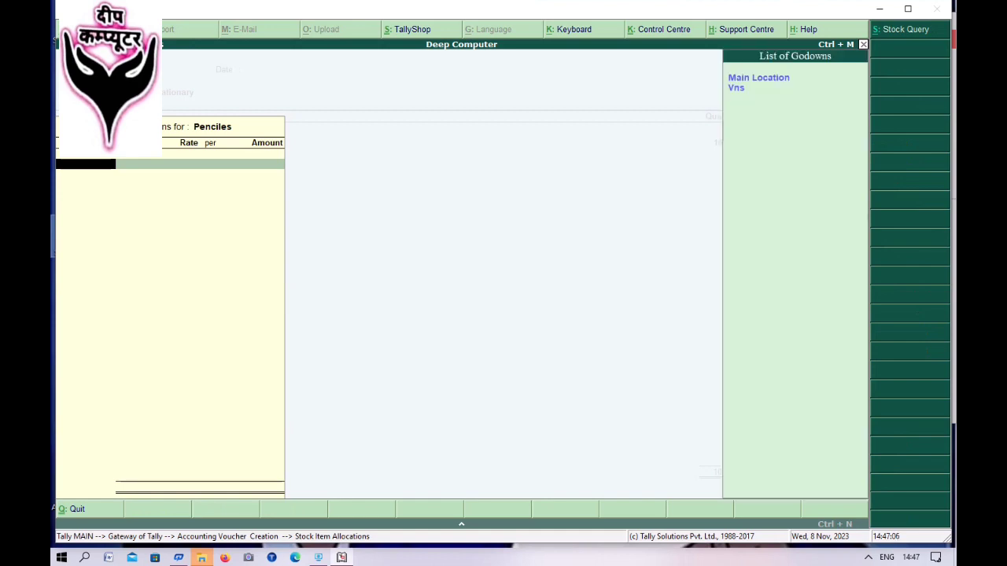
key("Down")
key("Return")
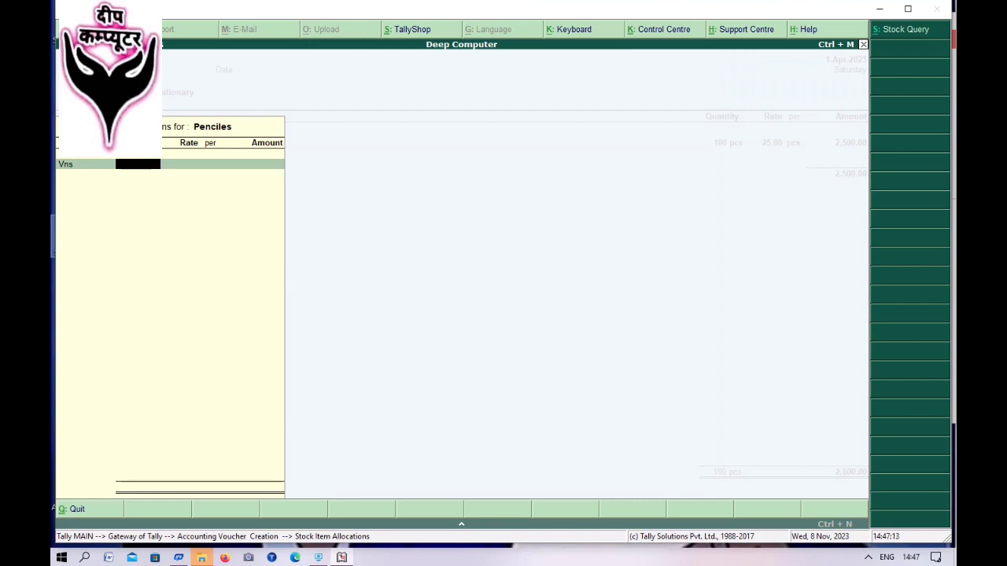
type("150")
key("Return")
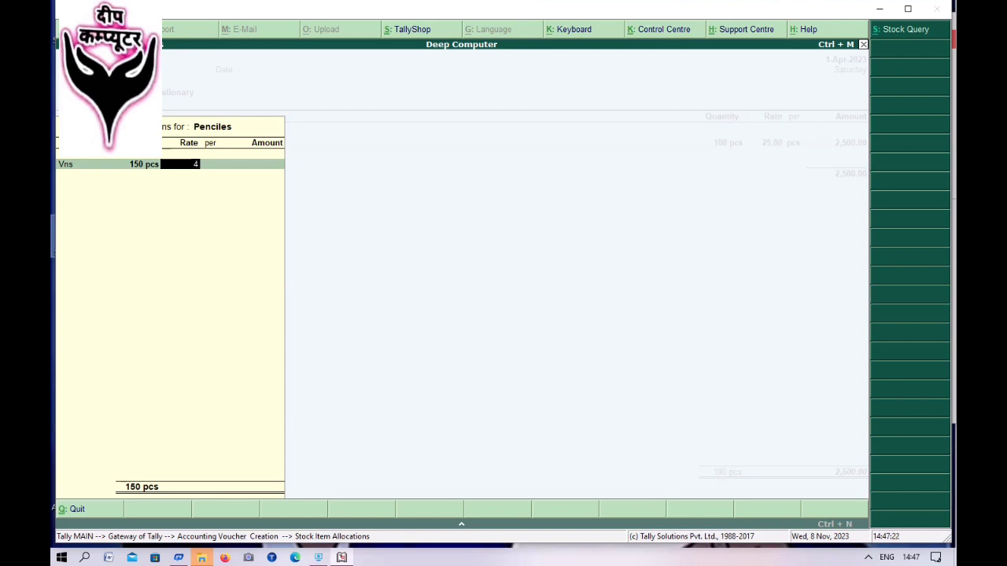
type("4")
key("Return")
key("Return")
key("Return")
key("Return")
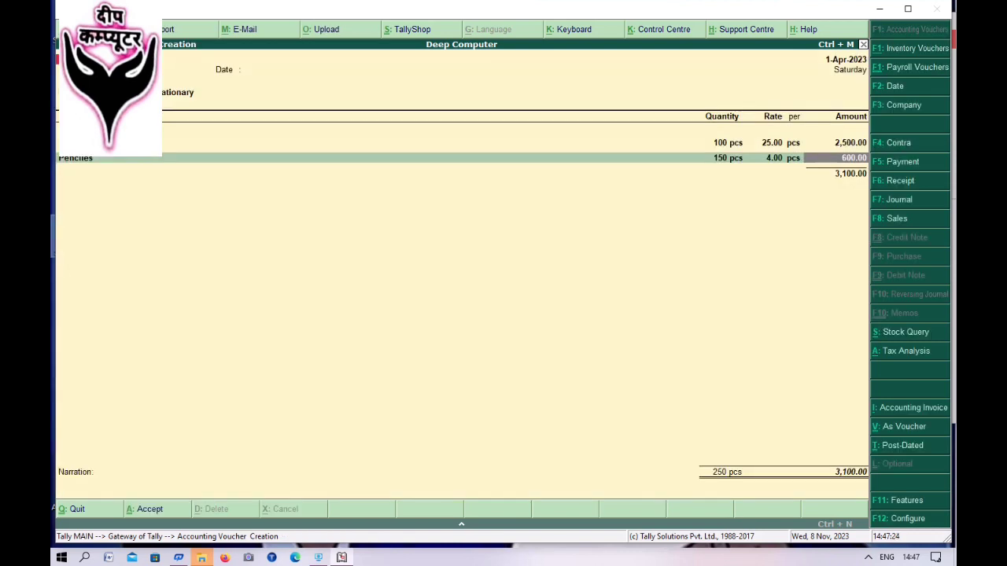
- Create ledger Purchase@12% under Purchase Accounts and post the Penciles amount to it
key("alt+c")
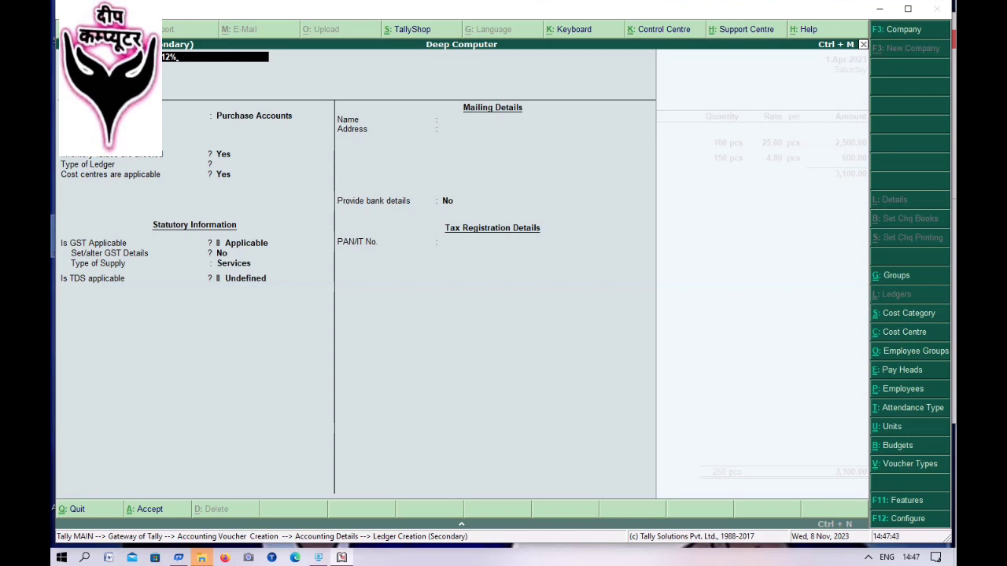
key("Return")
key("Return")
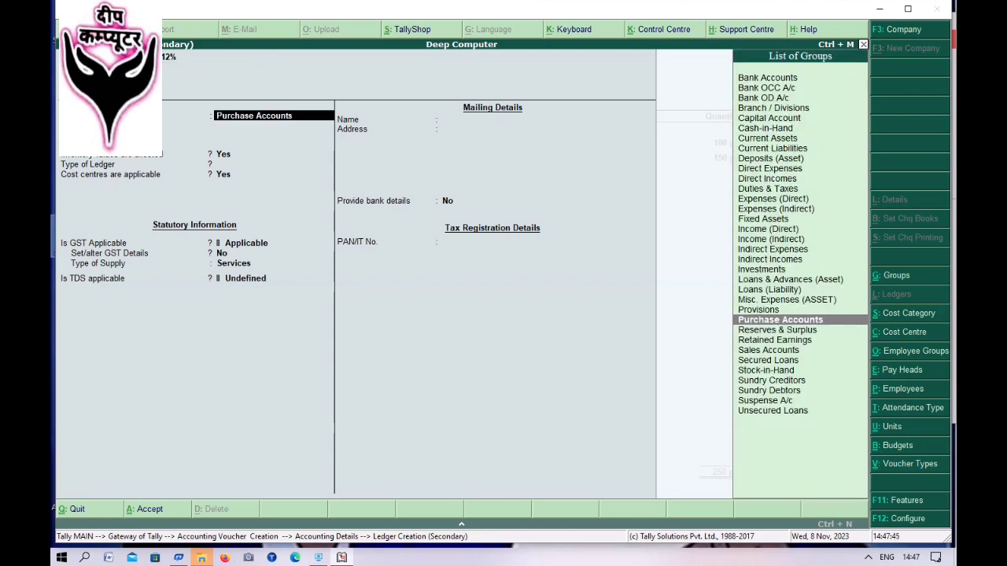
key("Return")
key("Return")
key("Return")
key("Return")
key("Return")
key("Return")
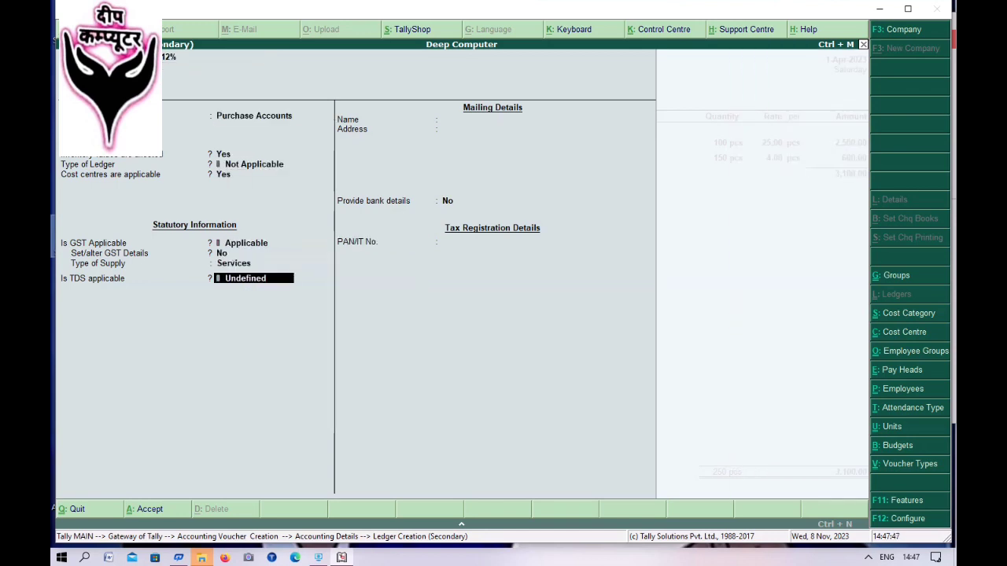
key("Return")
key("Return")
key("Return")
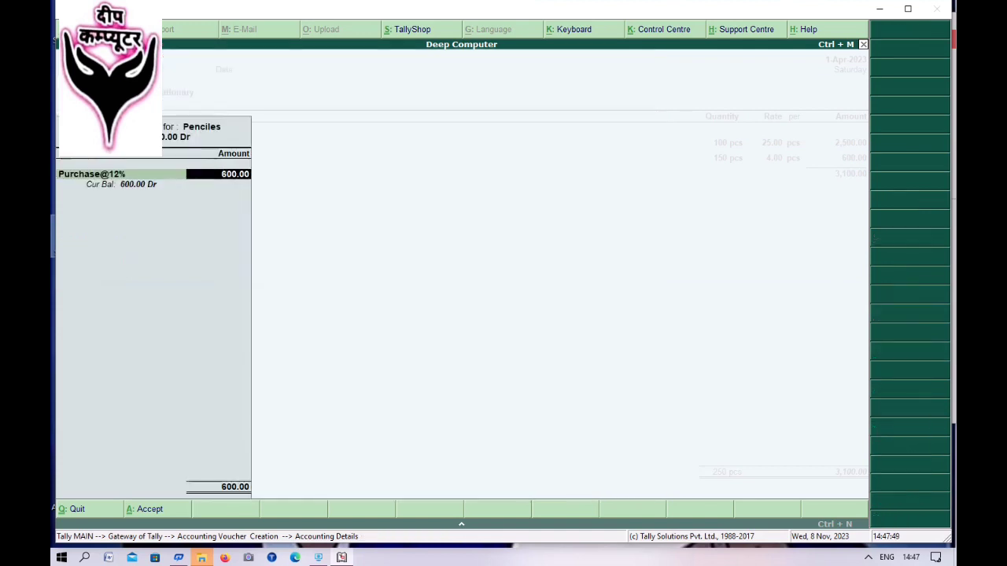
key("Return")
key("Return")
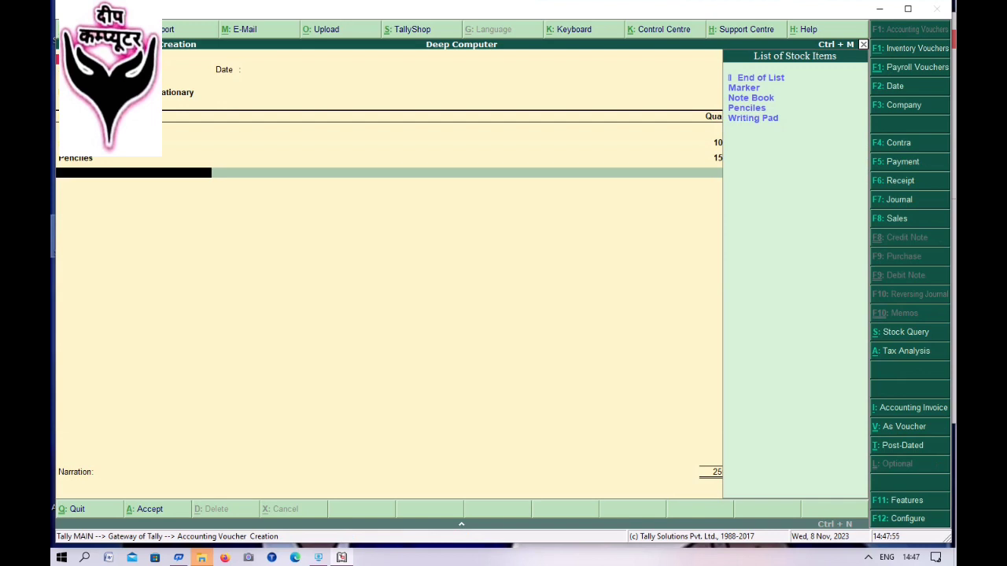
- Add Writing Pad from the Vns godown: 20 pcs at 25.00 (500.00)
key("Down")
key("Down")
key("Down")
key("Down")
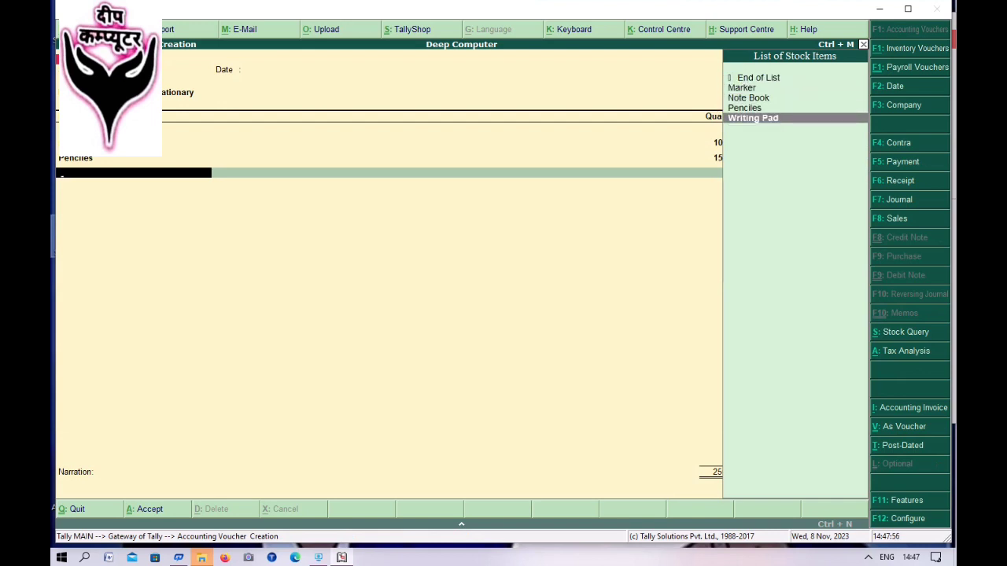
key("Return")
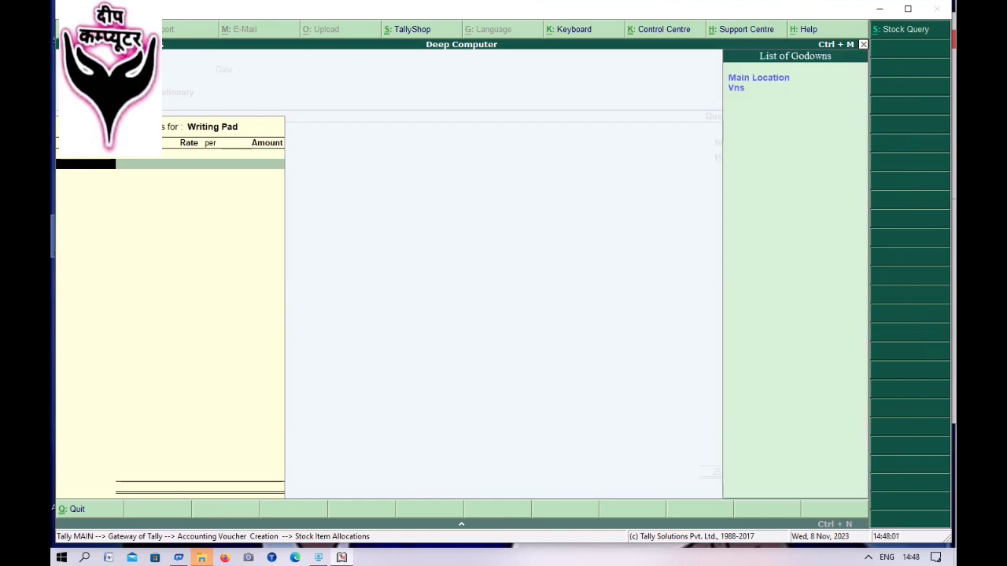
key("Down")
key("Return")
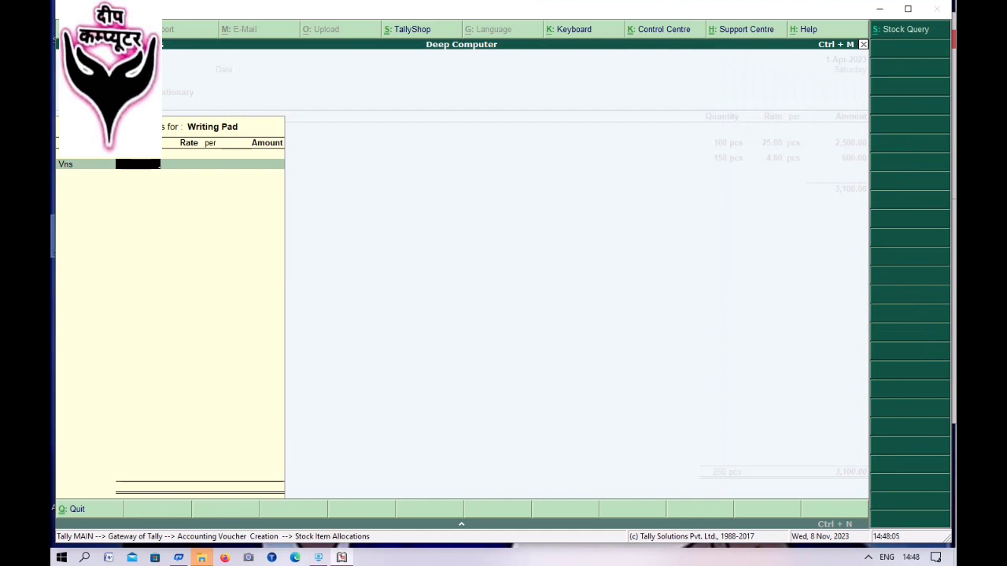
type("20")
key("Return")
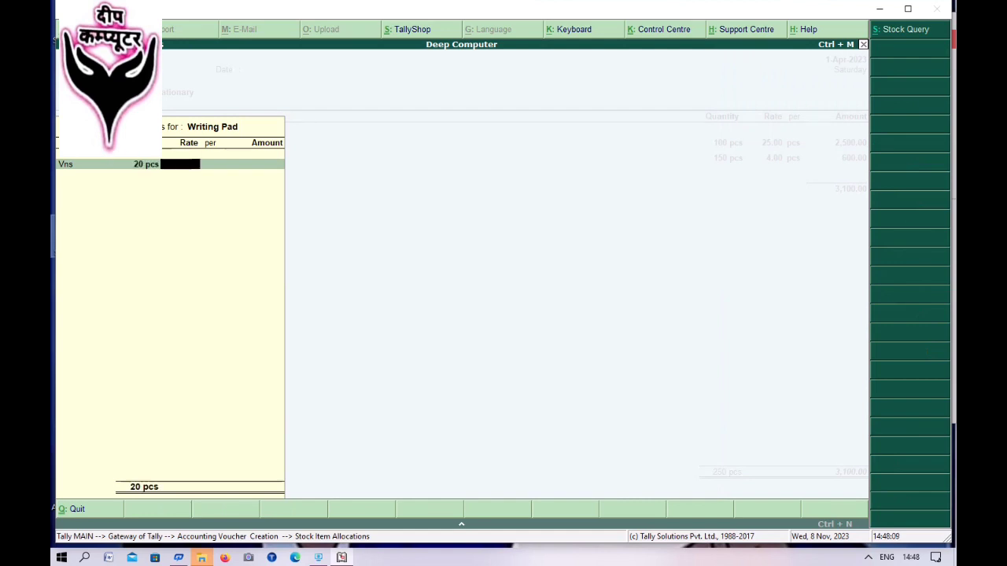
type("25")
key("Return")
key("Return")
key("Return")
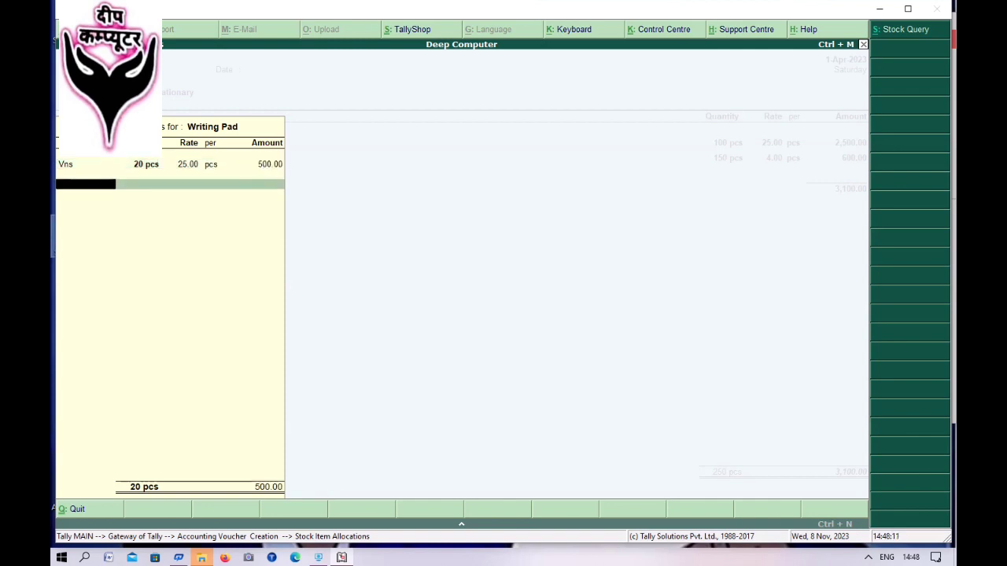
- Charge Writing Pad's 500.00 to Purchase@18% and recheck its allocation
key("Return")
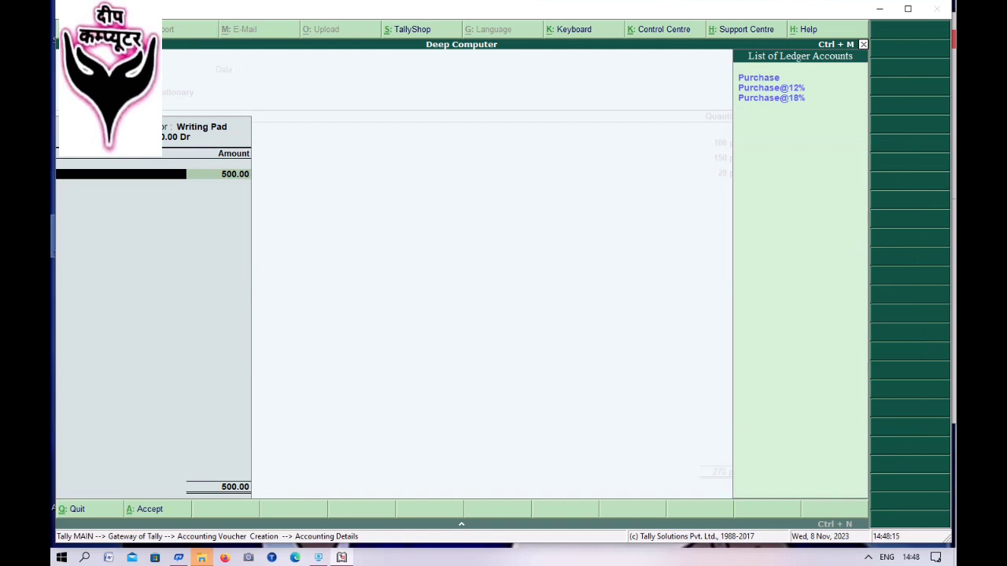
key("Down")
key("Down")
key("Down")
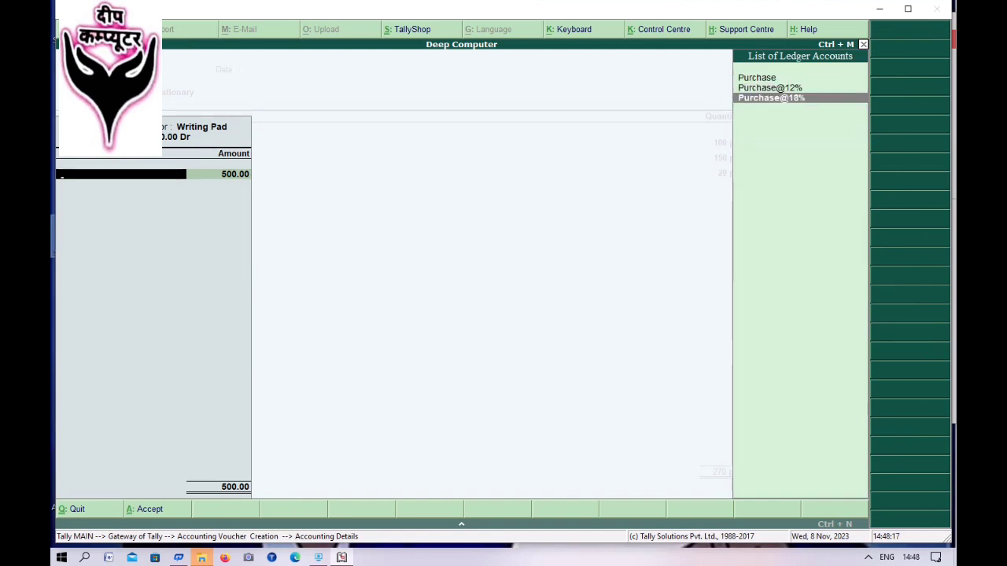
key("Return")
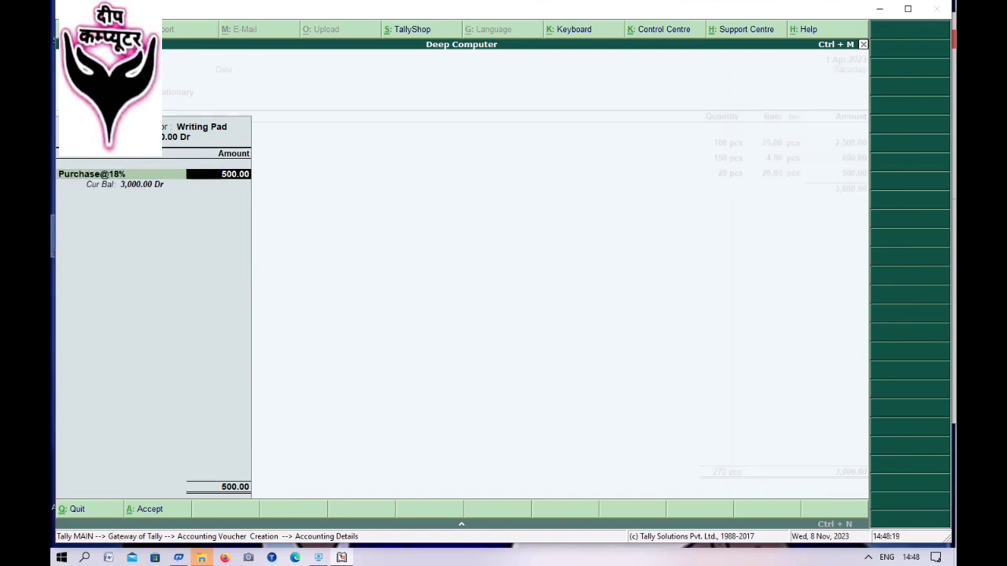
key("Return")
key("Up")
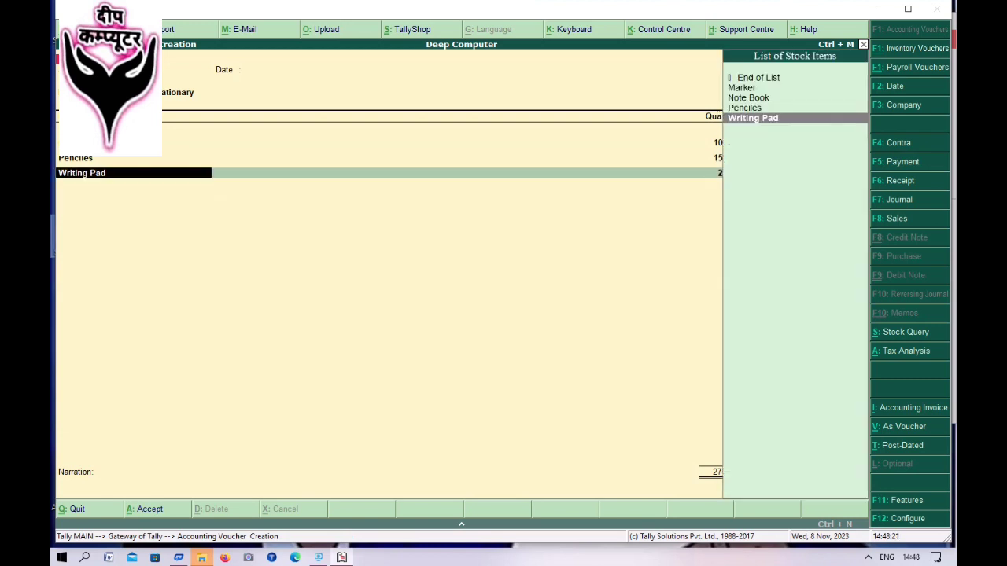
key("Return")
key("Return")
key("Return")
key("Return")
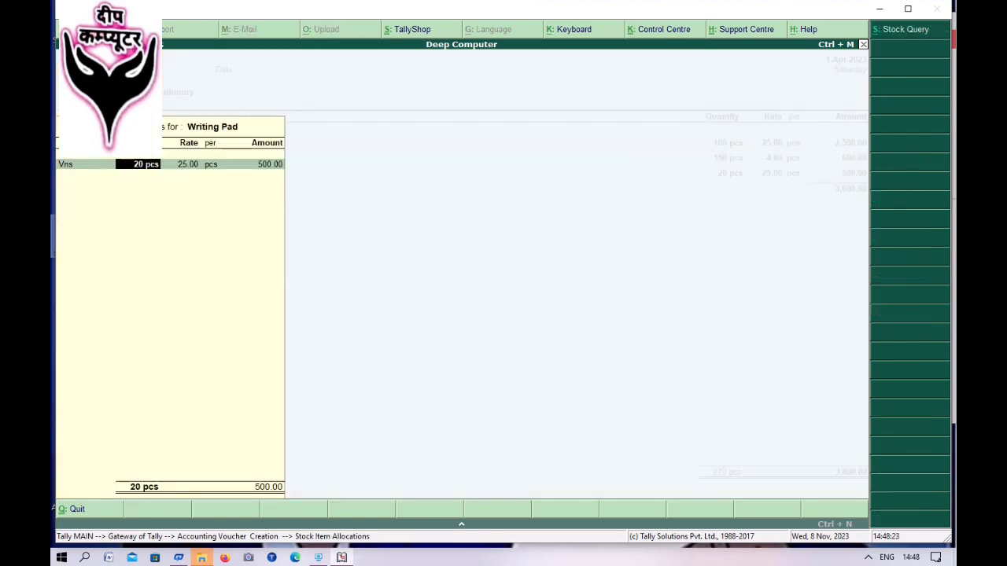
key("Return")
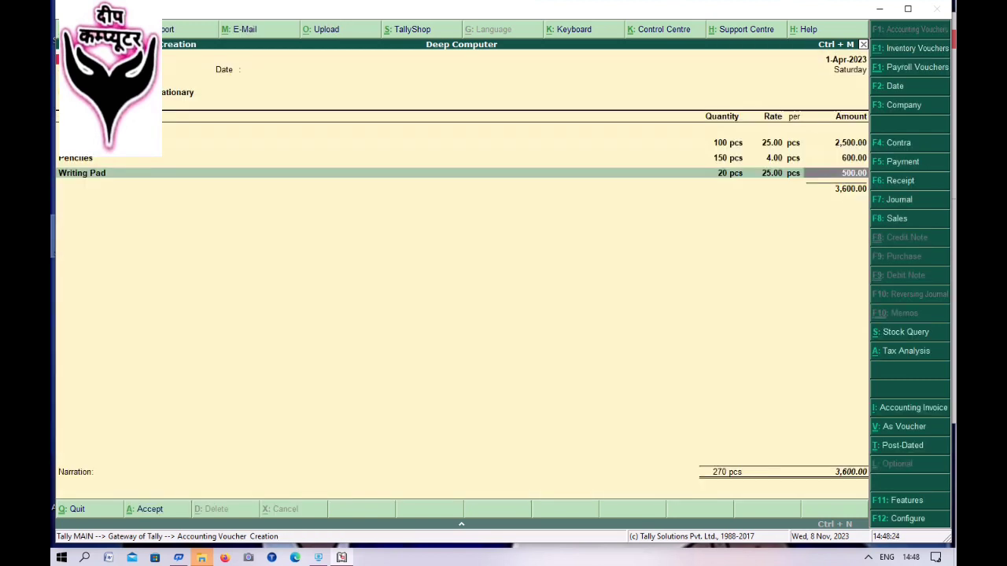
key("Return")
key("Return")
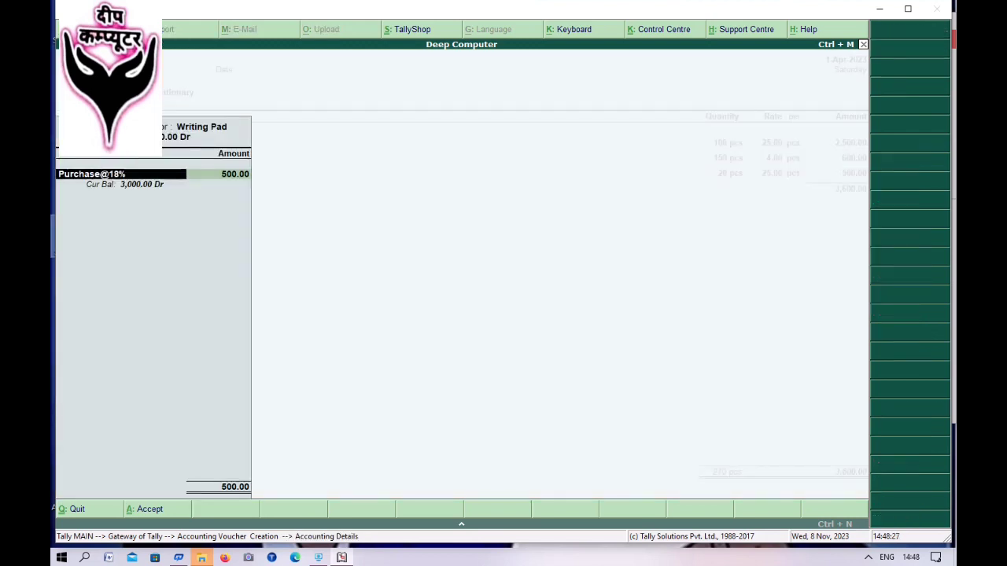
key("Return")
key("Return")
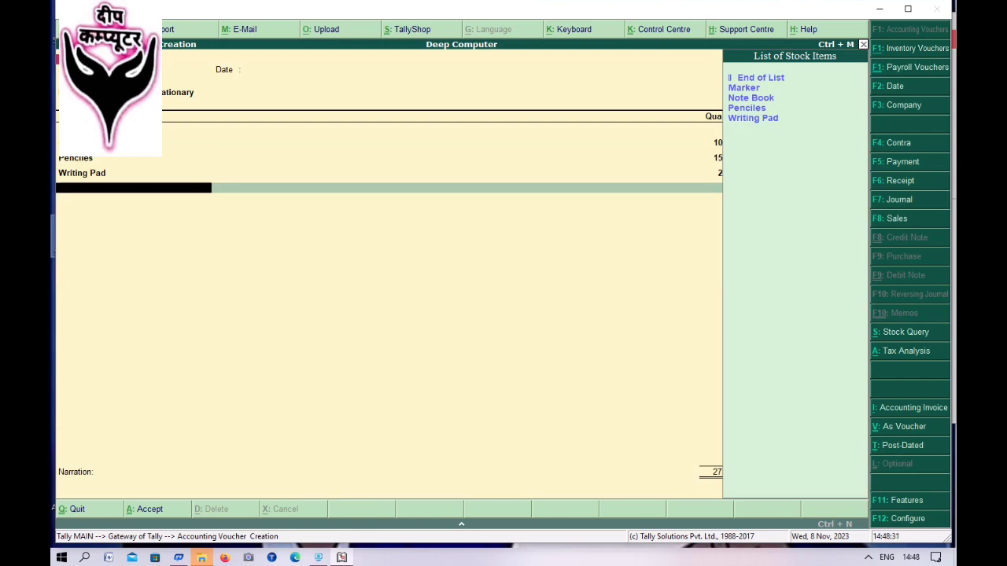
- Add Marker from the Vns godown: 25 pcs at 30.00 (750.00)
key("Down")
key("Down")
key("Down")
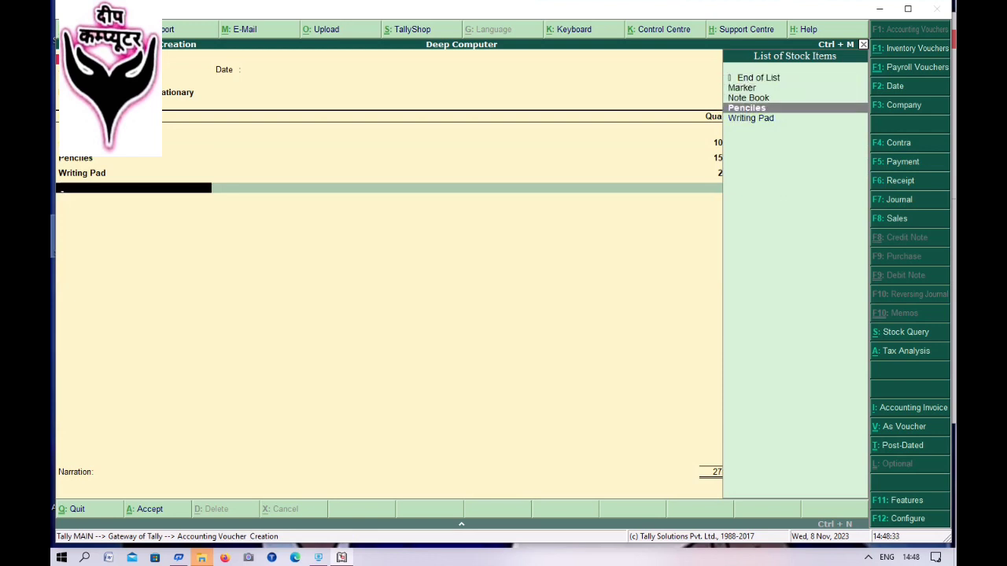
key("Up")
key("Up")
key("Return")
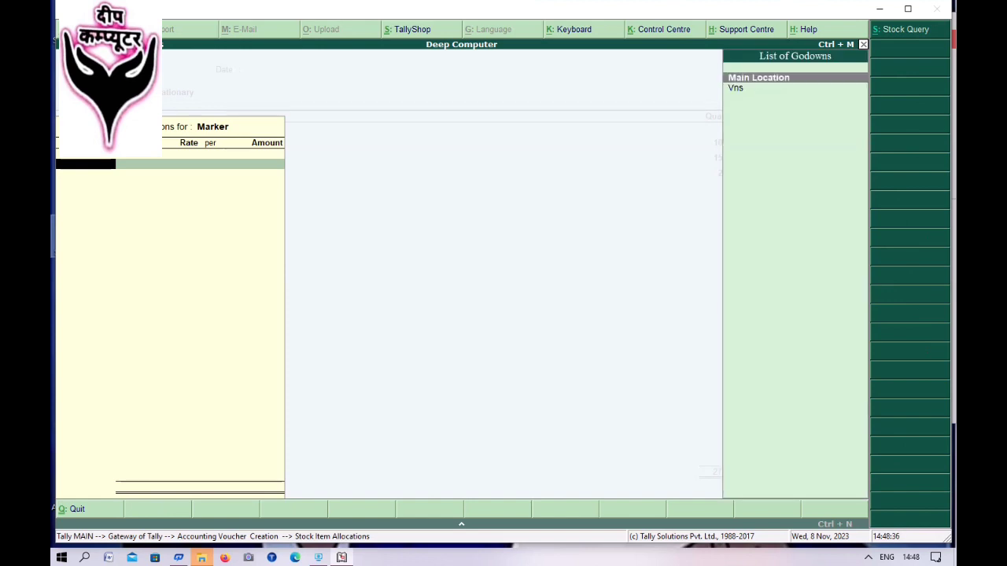
key("Down")
key("Return")
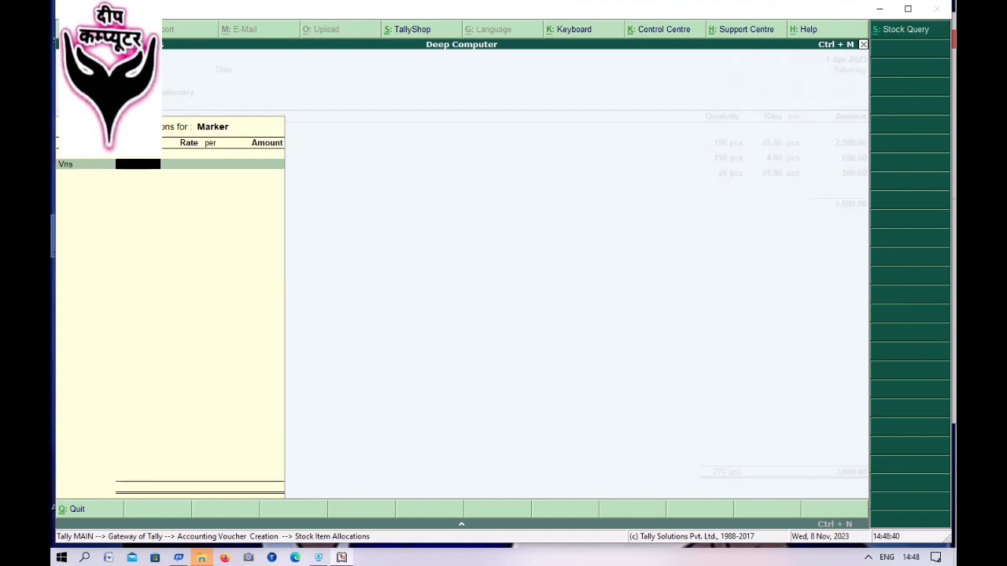
type("25")
key("Return")
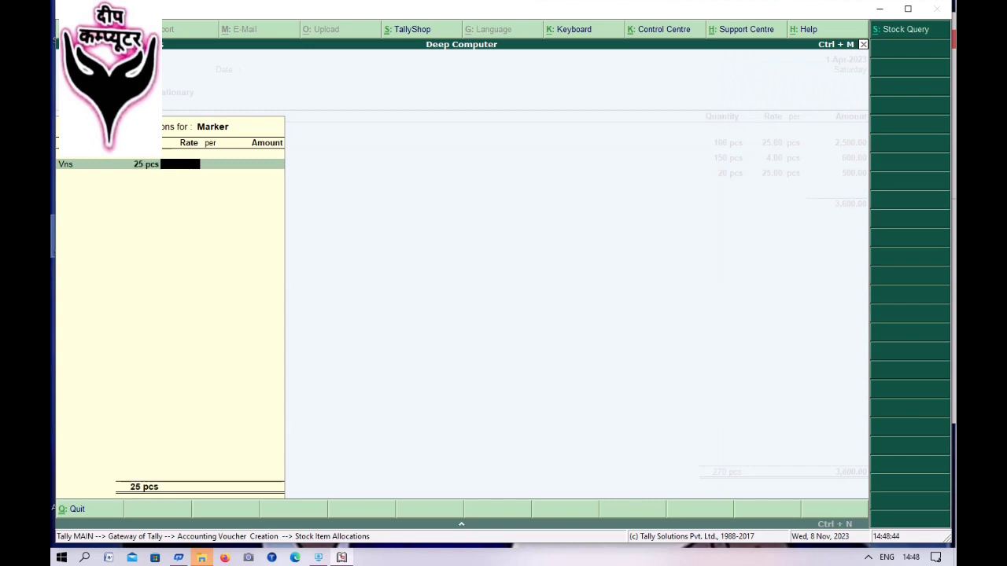
type("30")
key("Return")
key("Return")
key("Return")
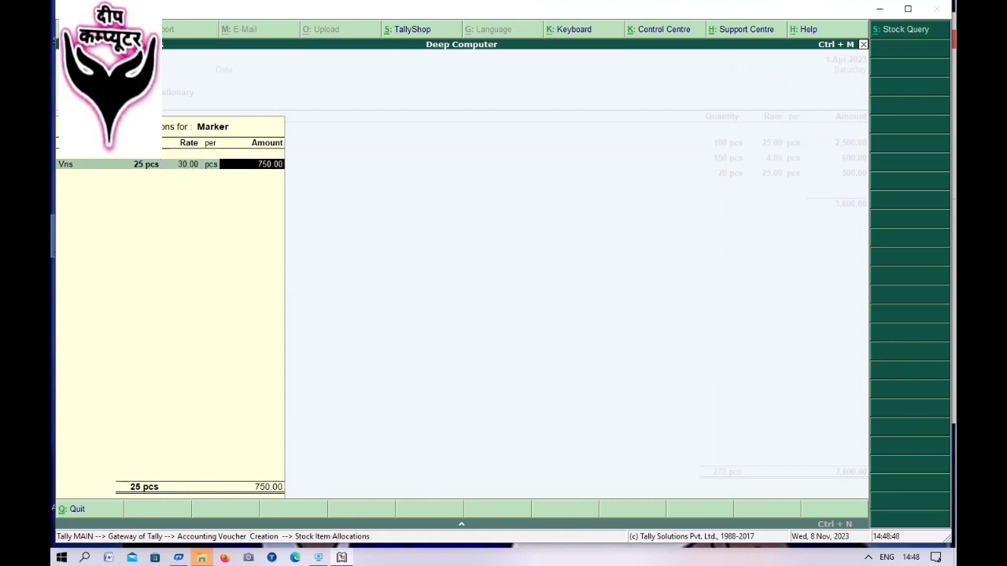
- Book Marker's 750.00 to the Purchase@12% ledger
key("Return")
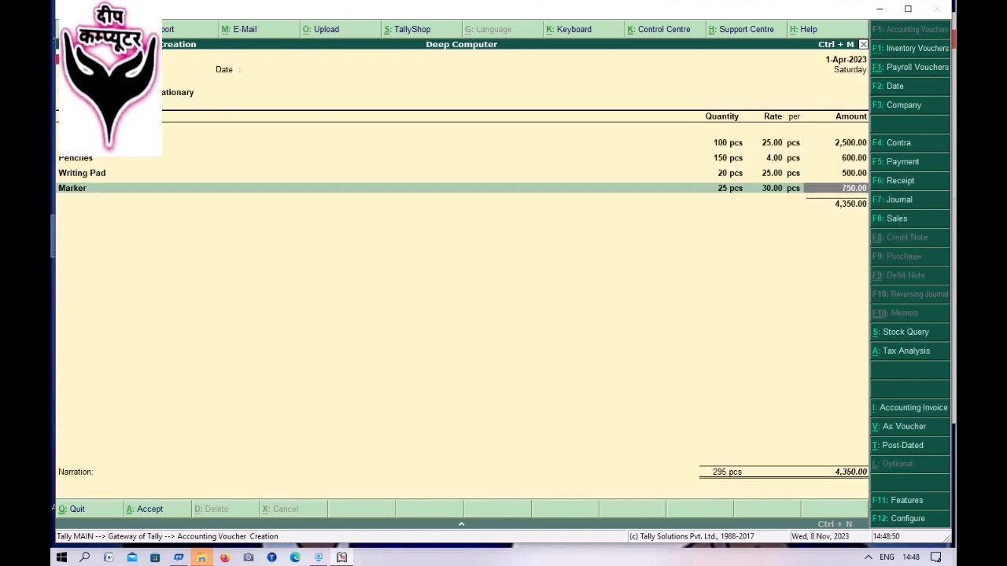
key("Return")
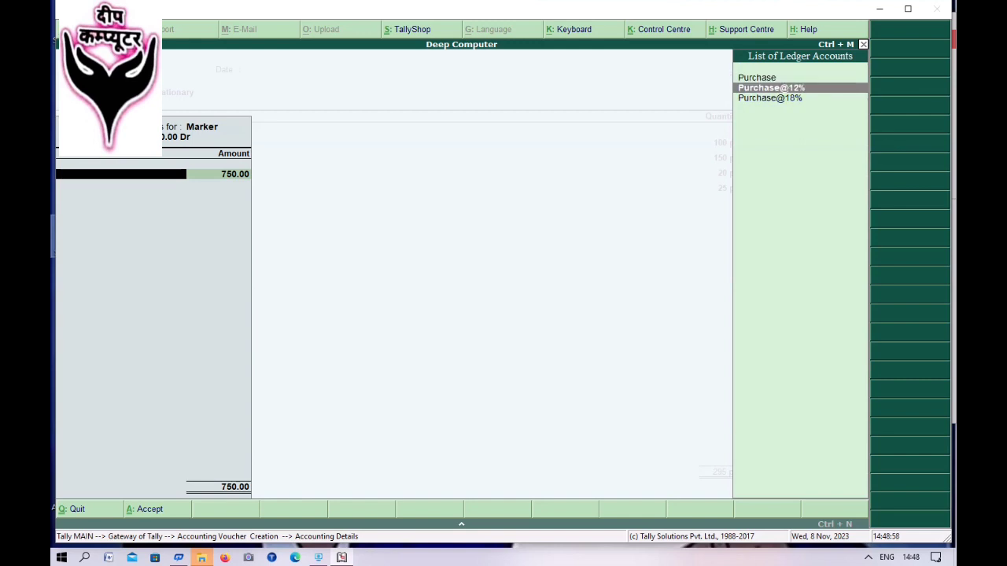
key("Return")
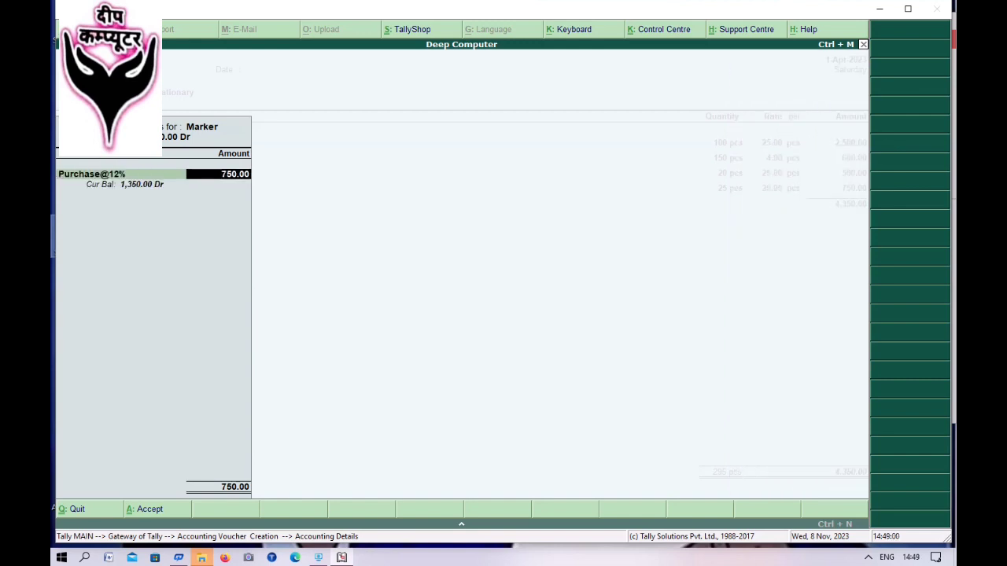
key("Return")
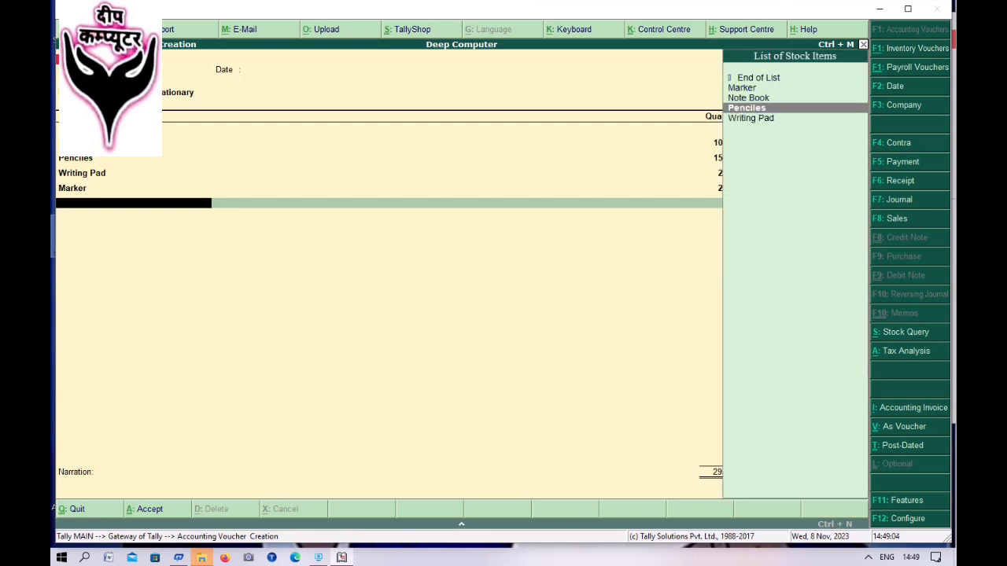
- End the item list and add Cgst, Sgst and Cgst tax lines of 391.50 each
key("Return")
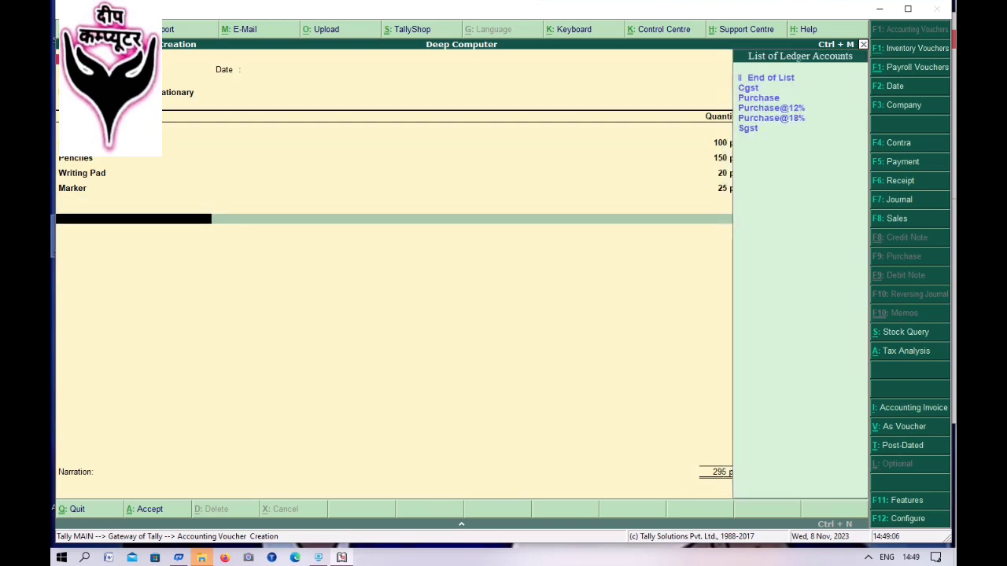
key("Down")
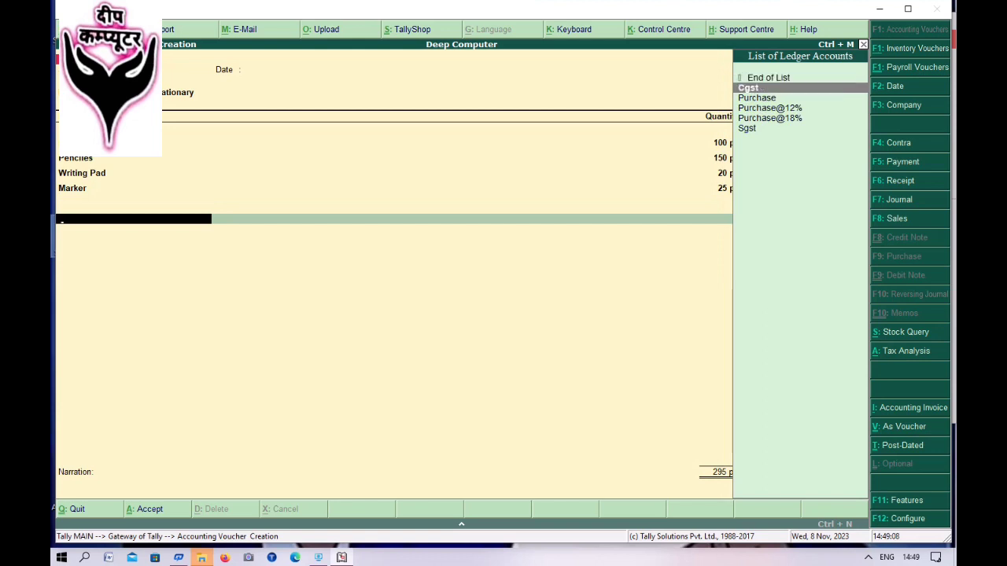
key("Return")
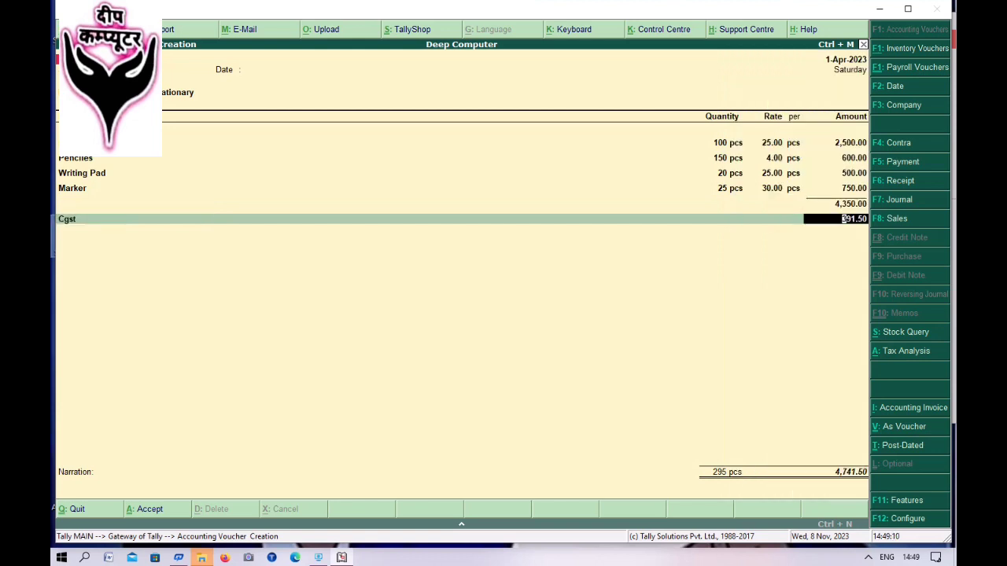
key("Return")
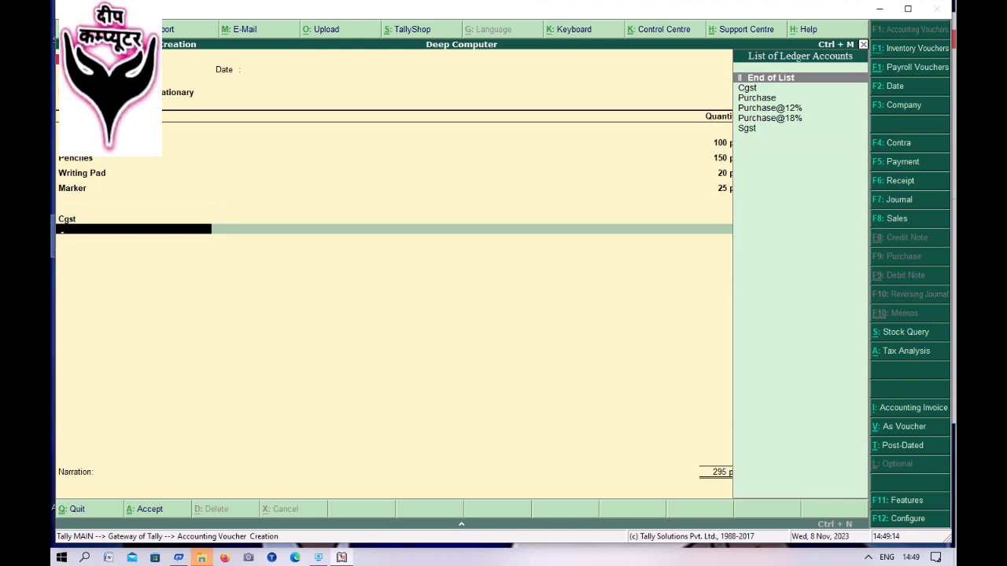
key("Down")
key("Down")
key("Down")
key("Down")
key("Down")
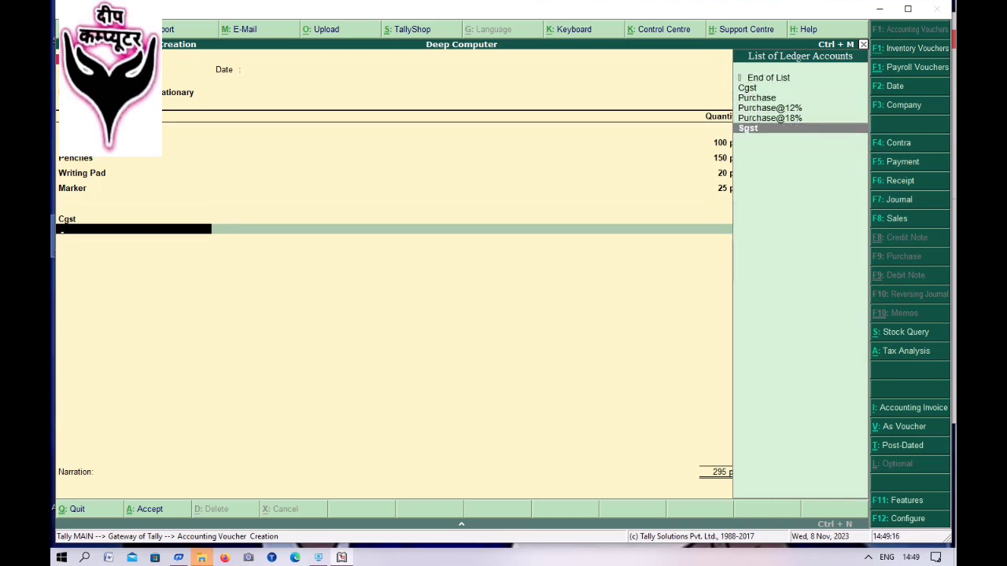
key("Return")
key("Return")
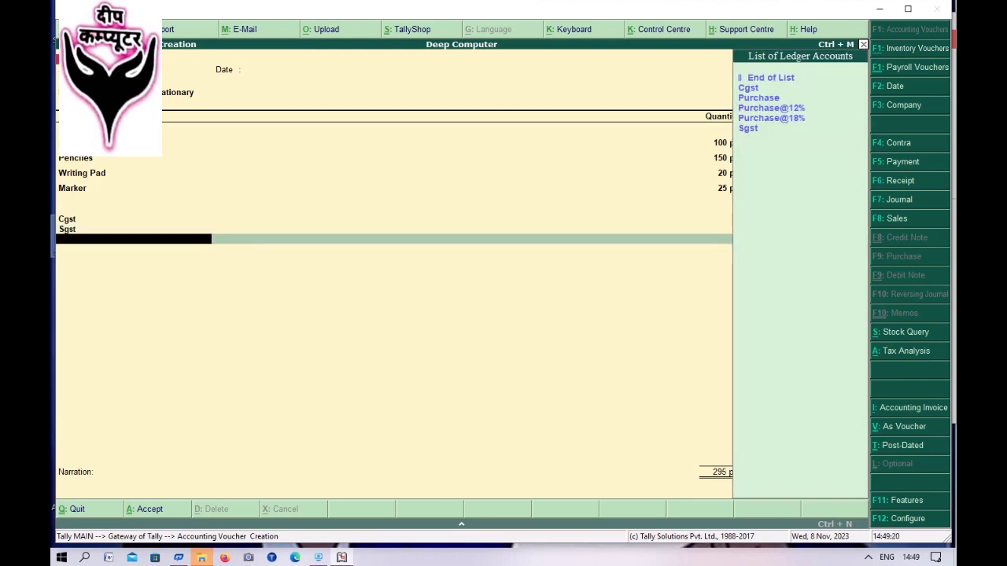
key("Down")
key("Return")
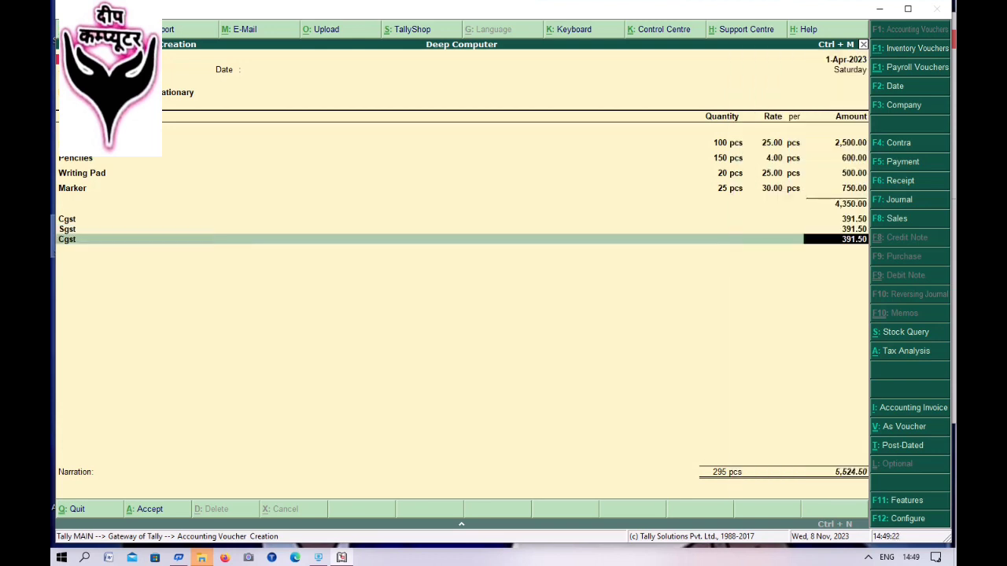
key("Return")
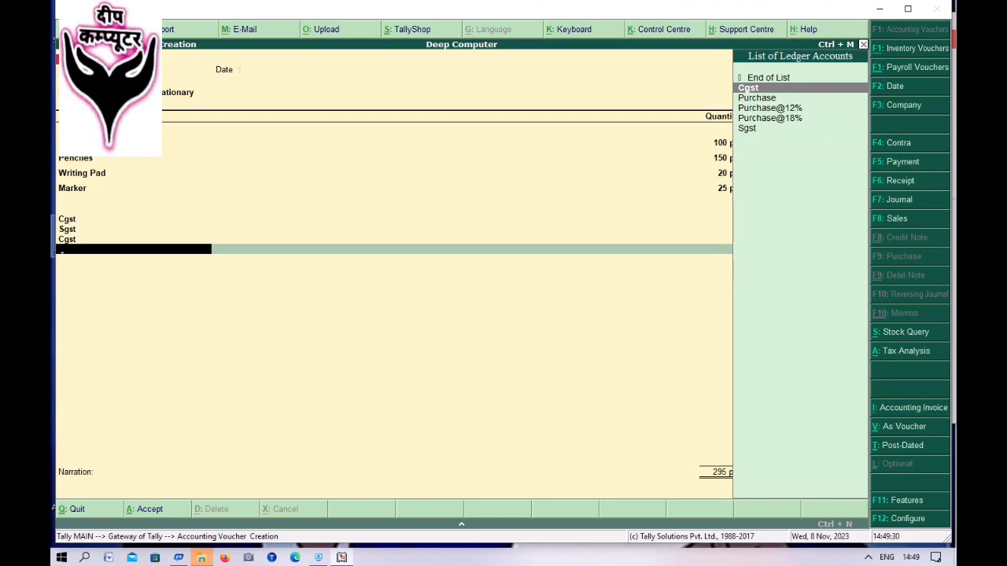
- Close the ledger list and start a new ledger from the first Cgst line
key("Up")
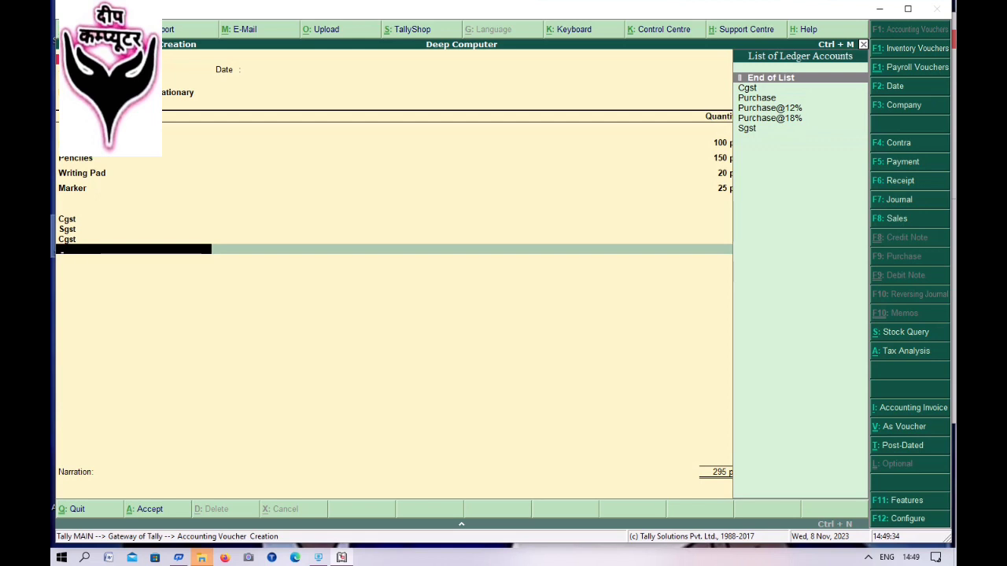
key("Return")
key("Up")
key("Up")
key("Up")
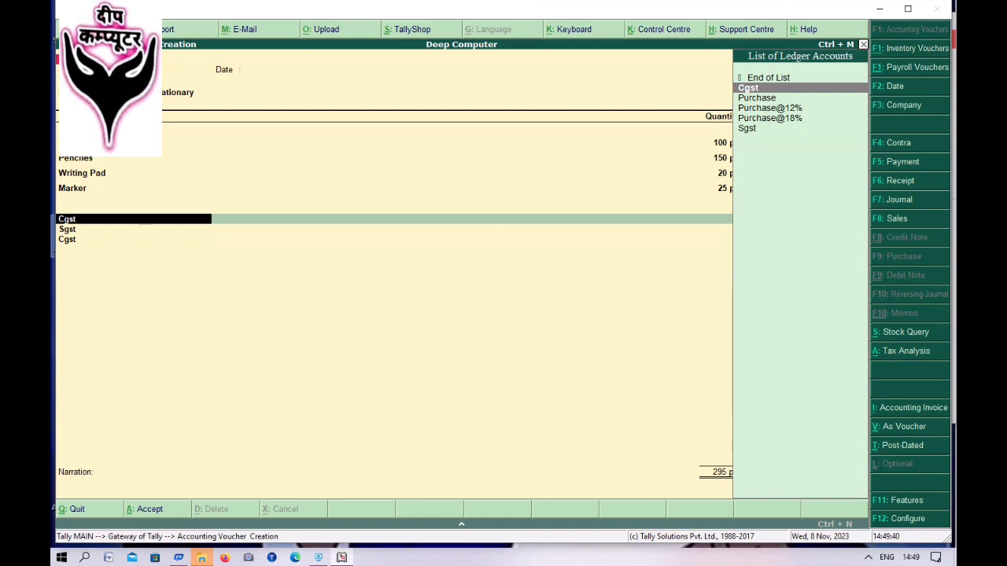
key("ctrl+Return")
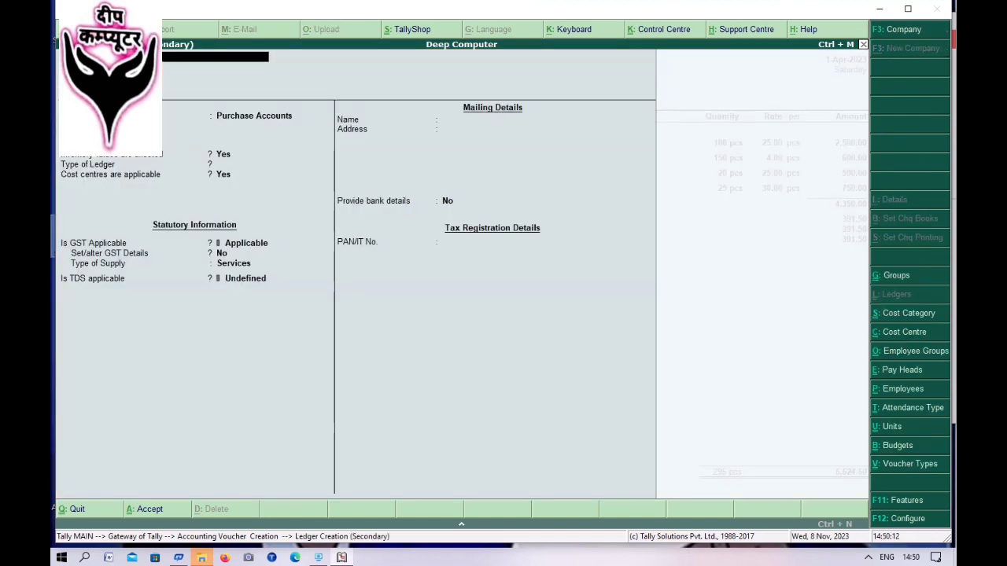
- Create the Cgst@18% ledger under Duties & Taxes with GST duty type and Central Tax
key("Return")
key("Return")
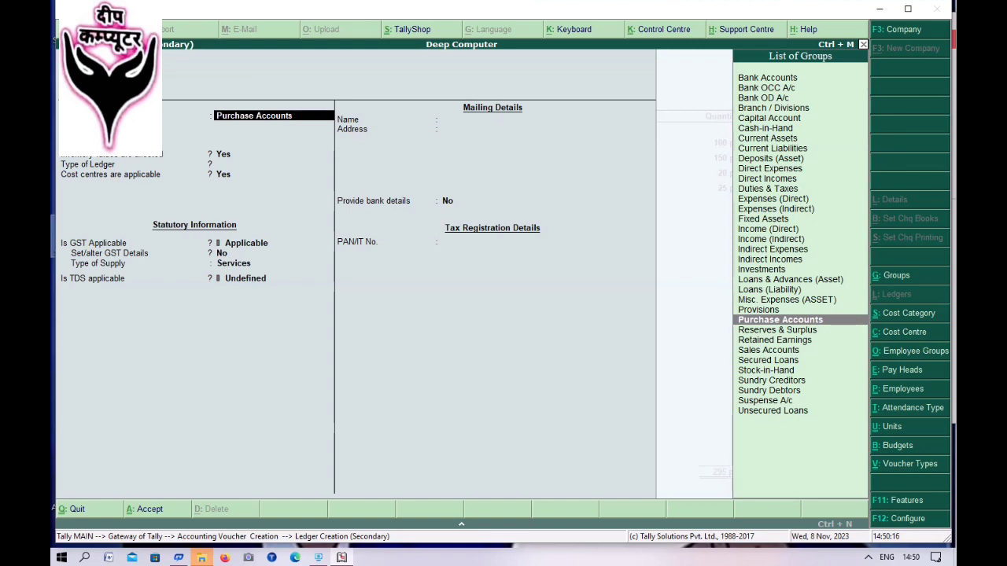
type("D")
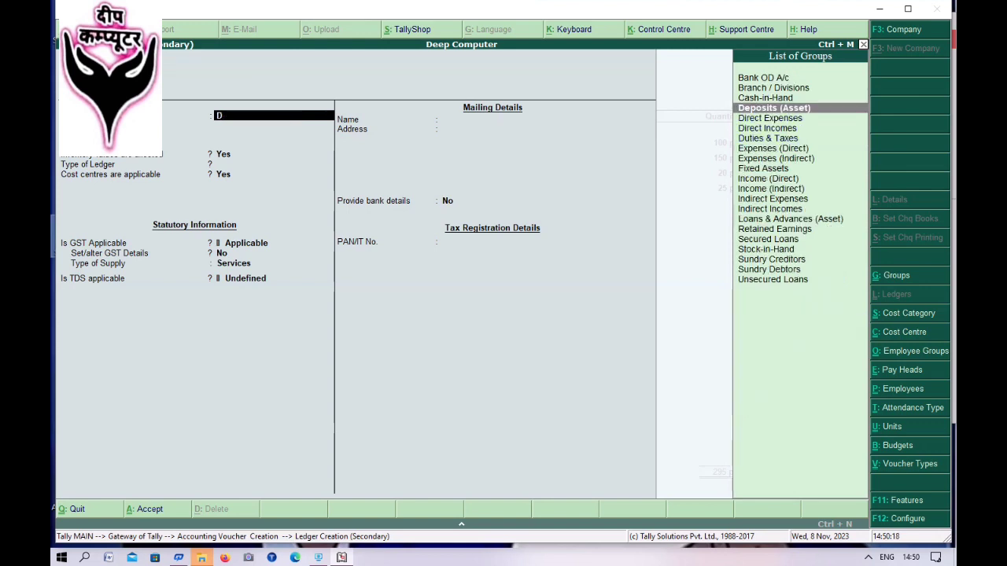
key("Down")
key("Down")
key("Down")
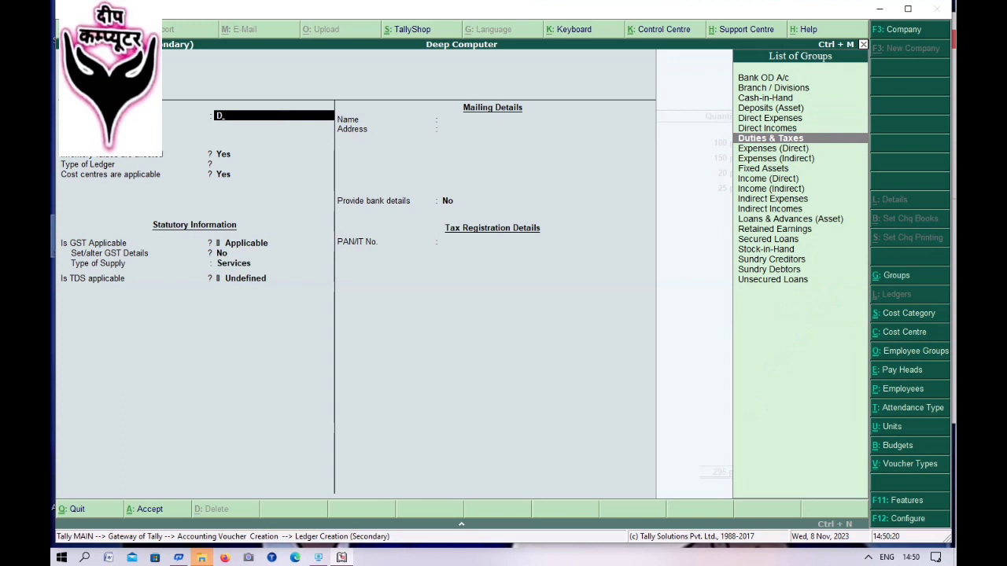
key("Return")
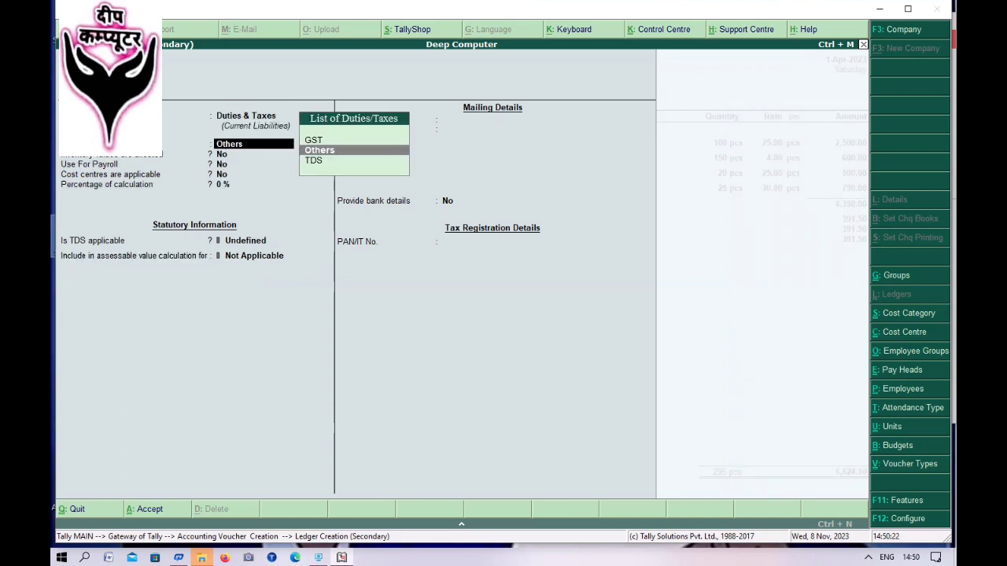
key("Up")
key("Return")
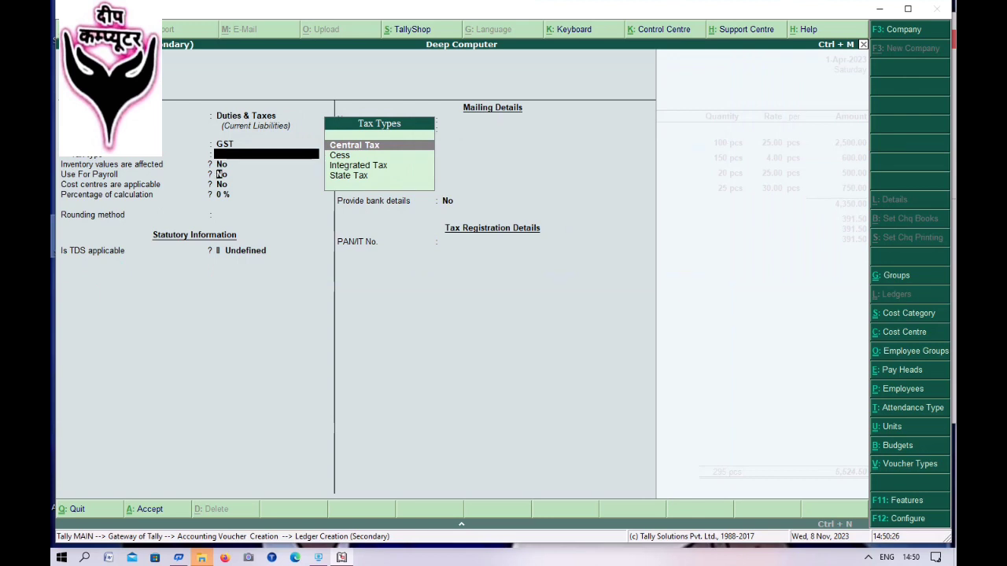
key("Return")
key("Return")
key("Return")
key("Return")
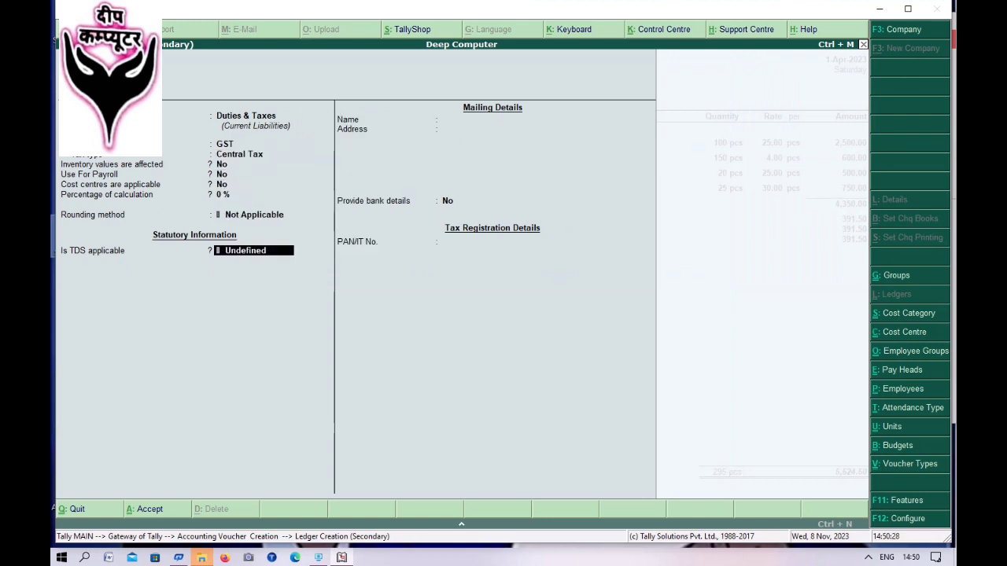
key("Return")
key("Return")
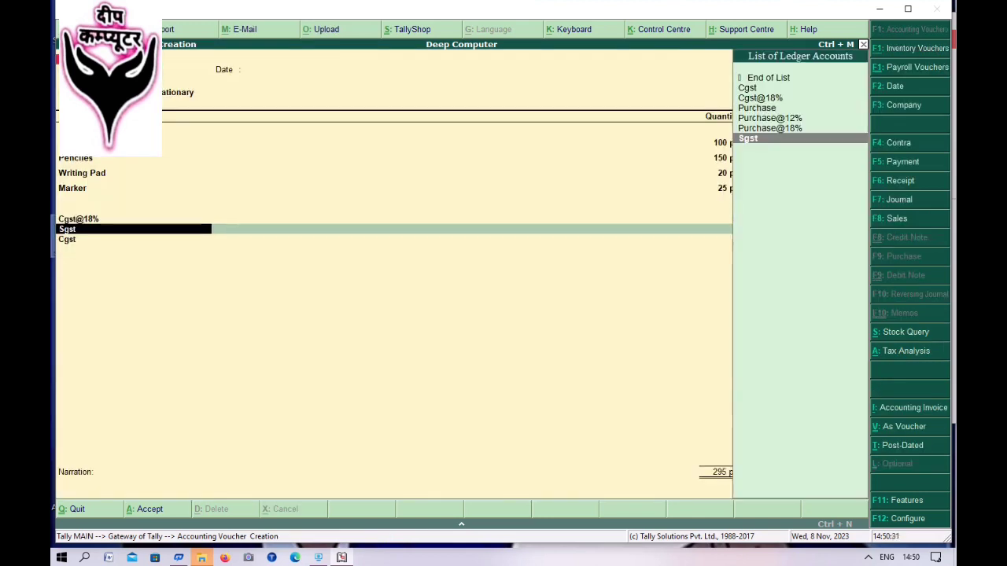
- Keep Sgst on the second tax line and start a new ledger for it with Alt+C
key("Return")
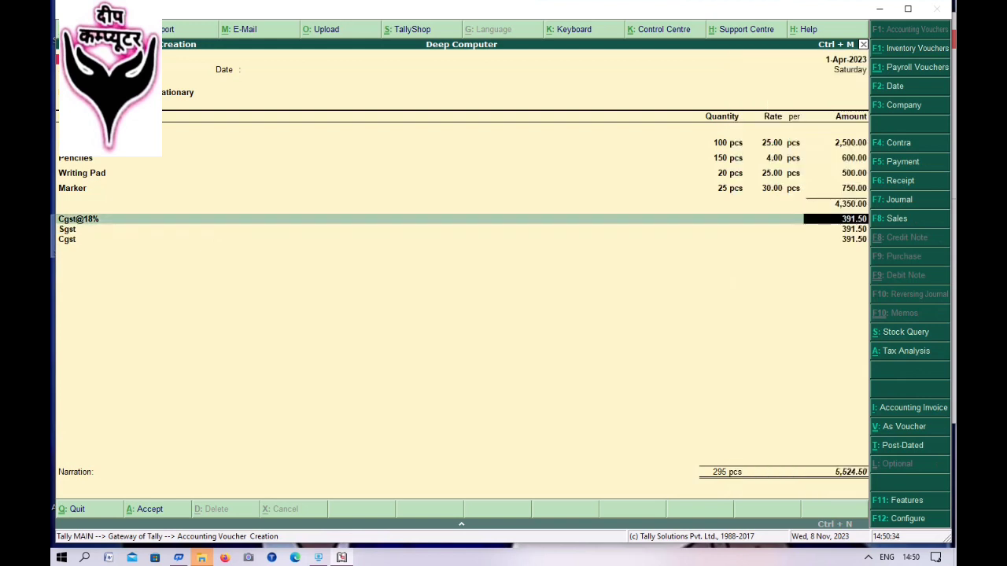
key("Return")
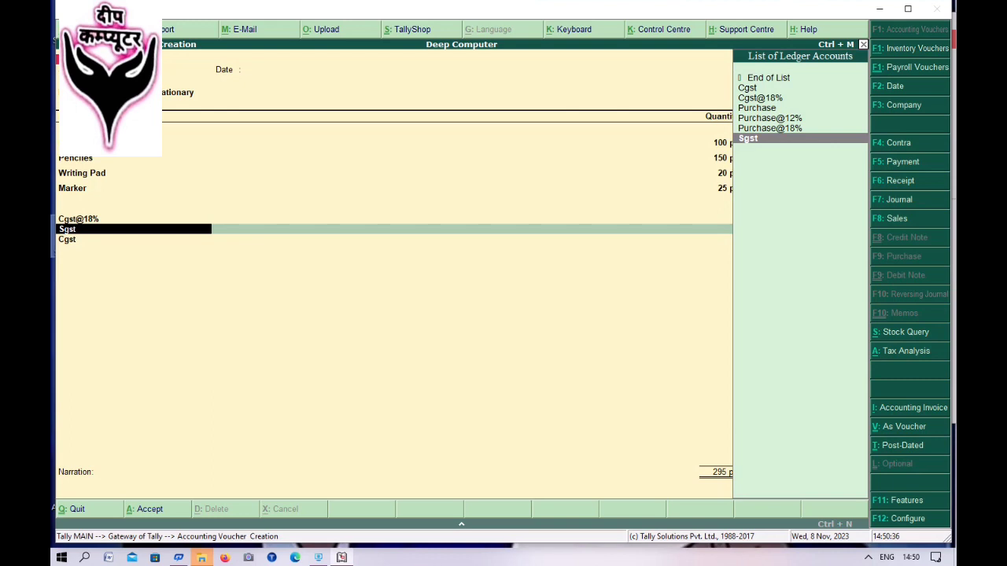
key("alt+c")
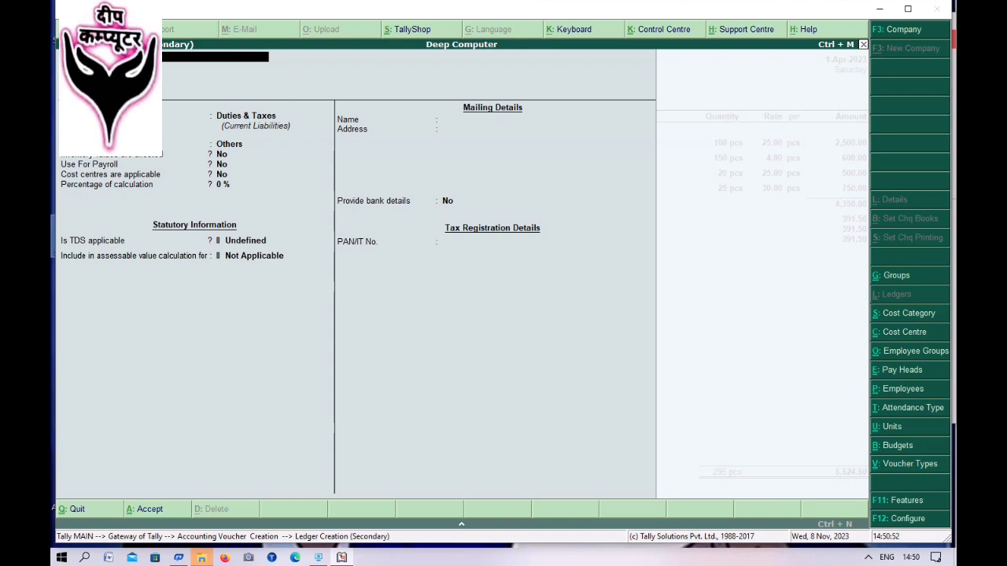
- Set the new ledger's duty type to GST and tax type to State Tax, then save it
key("Return")
key("Return")
key("Return")
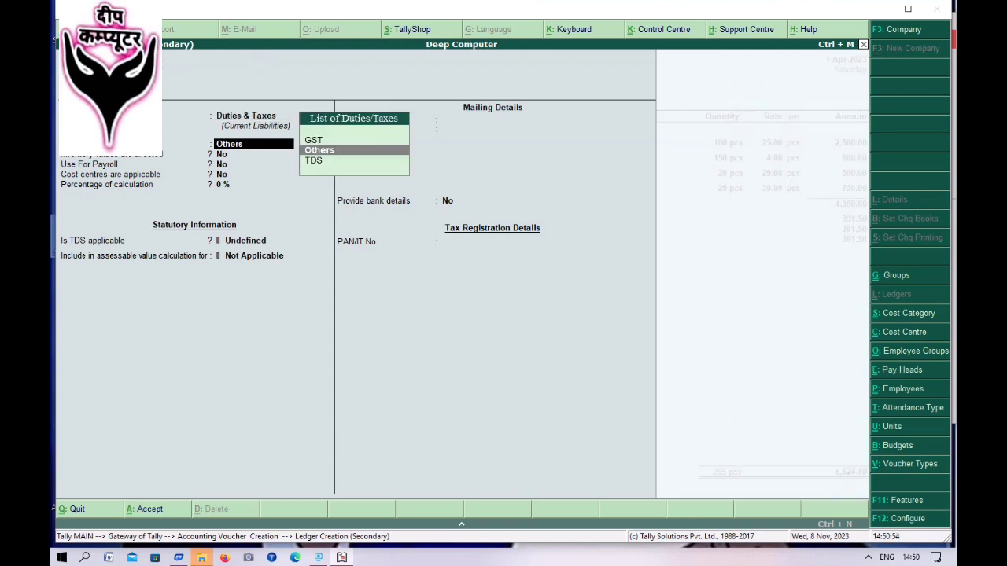
key("Up")
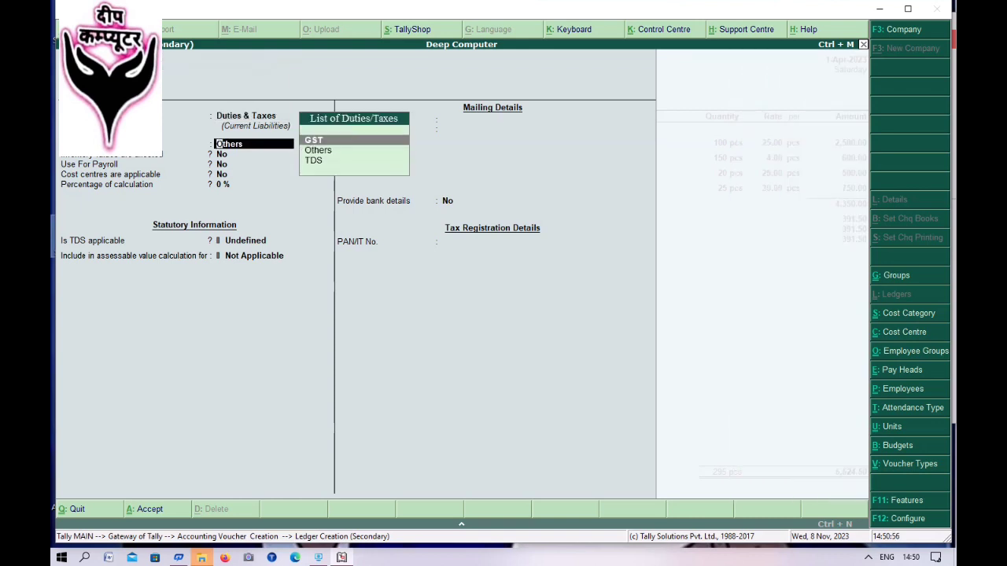
key("Return")
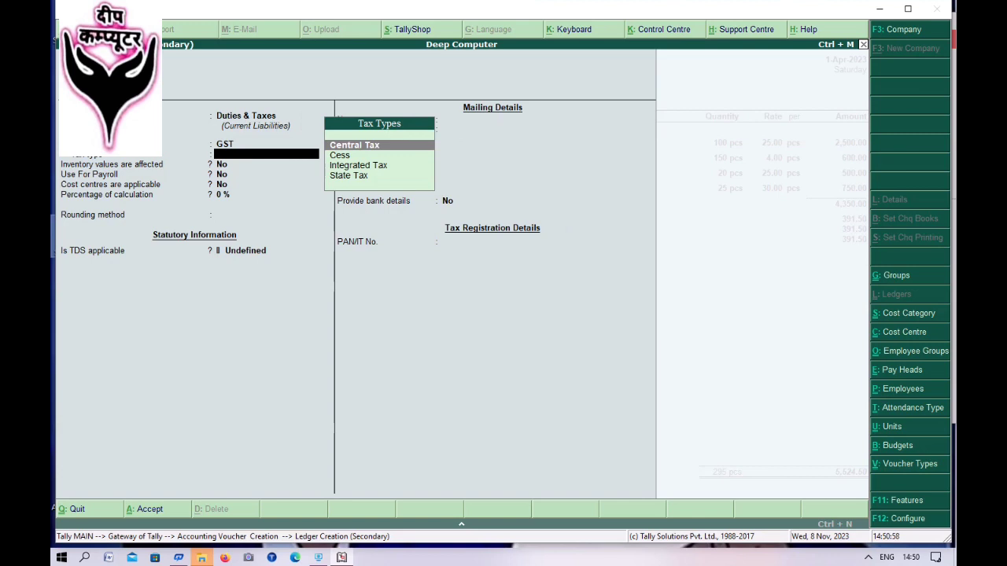
key("Down")
key("Down")
key("Down")
key("Return")
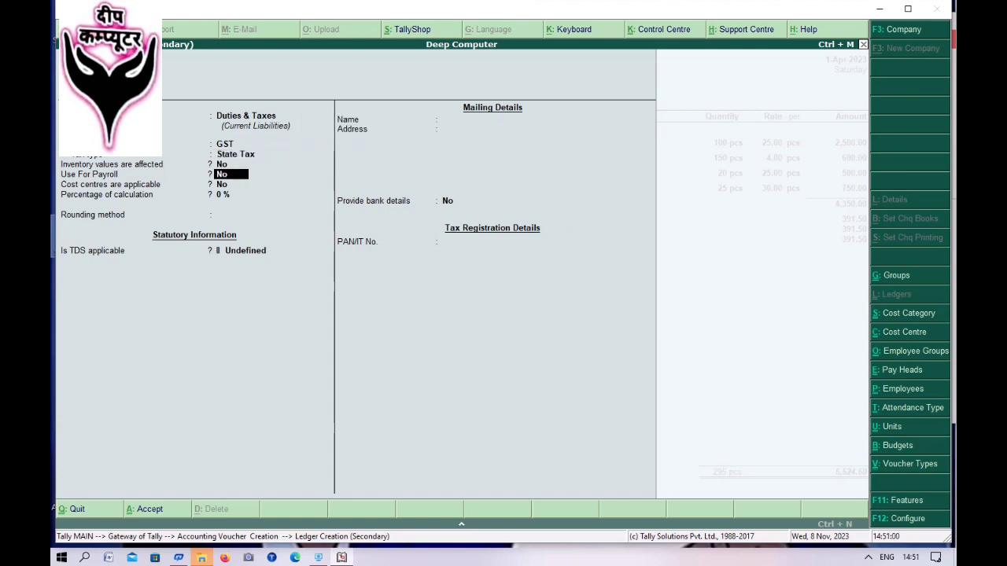
key("Return")
key("Return")
key("Return")
key("Return")
key("Return")
key("Return")
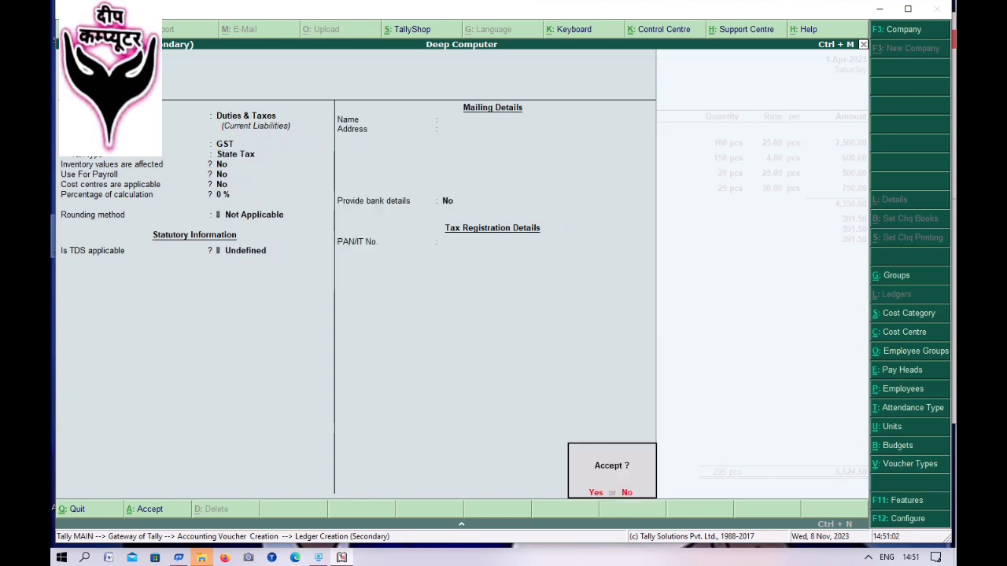
key("Return")
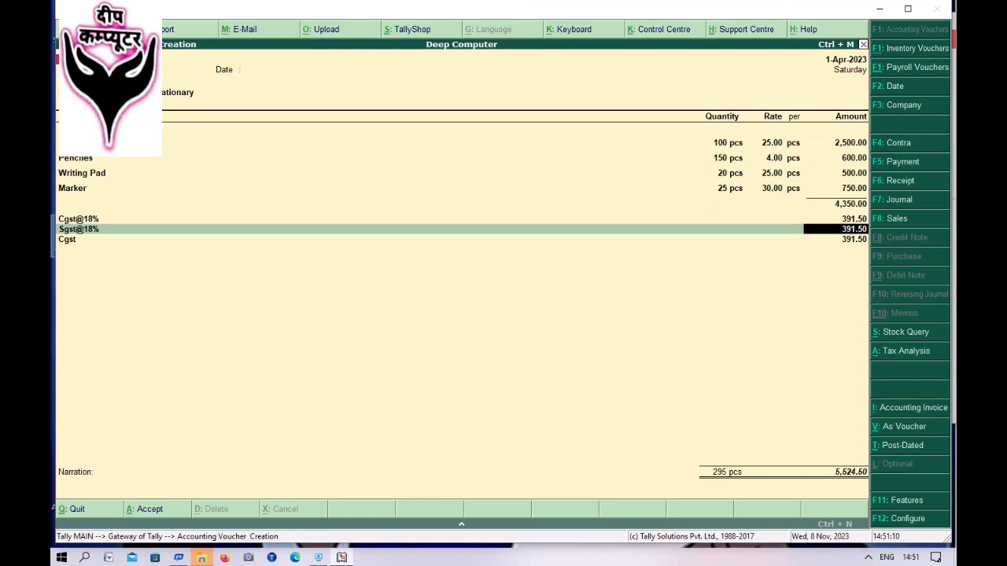
- On the third tax line's ledger field, start a new ledger with Alt+C
key("Return")
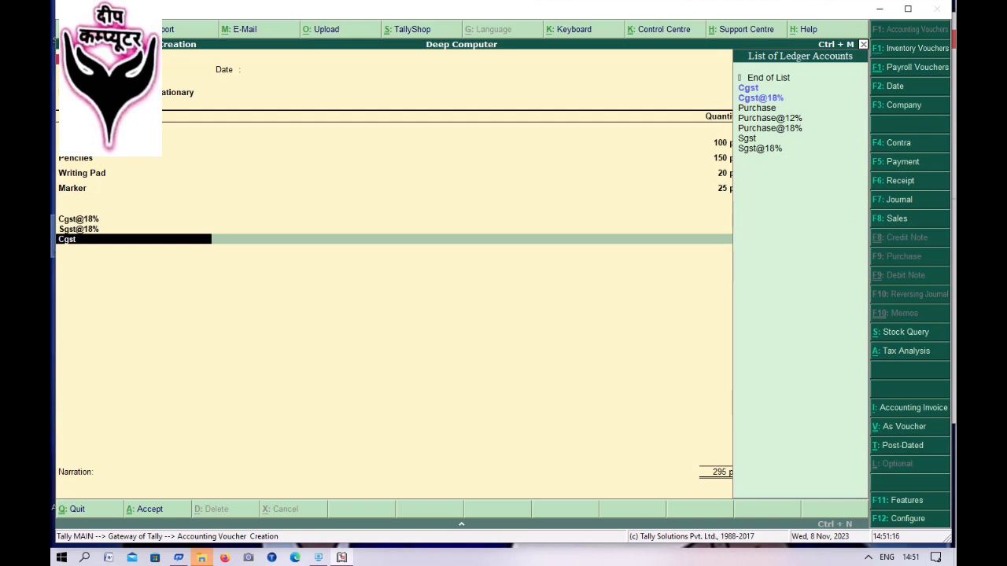
key("alt+c")
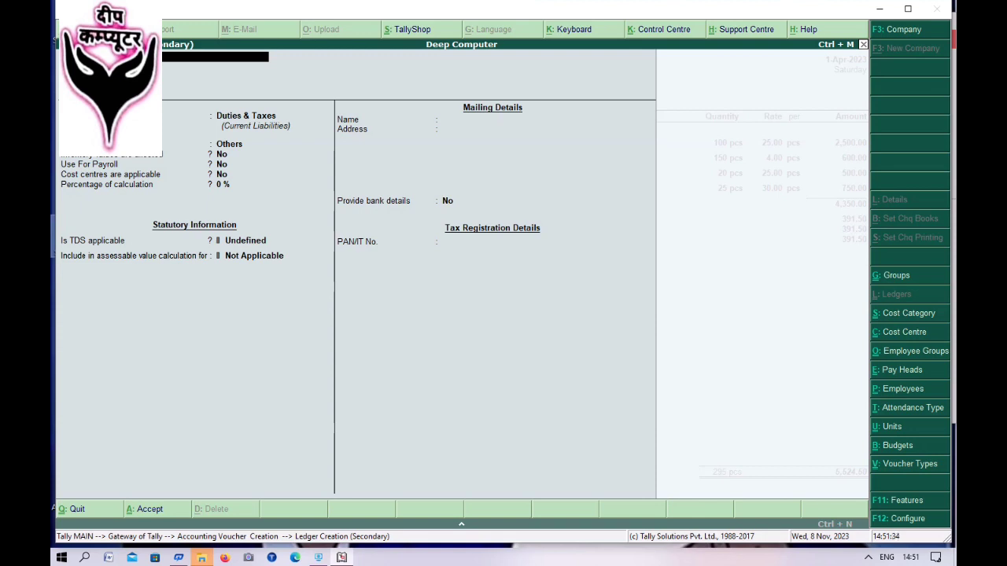
- Save Cgst@12% under Duties & Taxes with duty type GST and tax type Central Tax
key("Return")
key("Return")
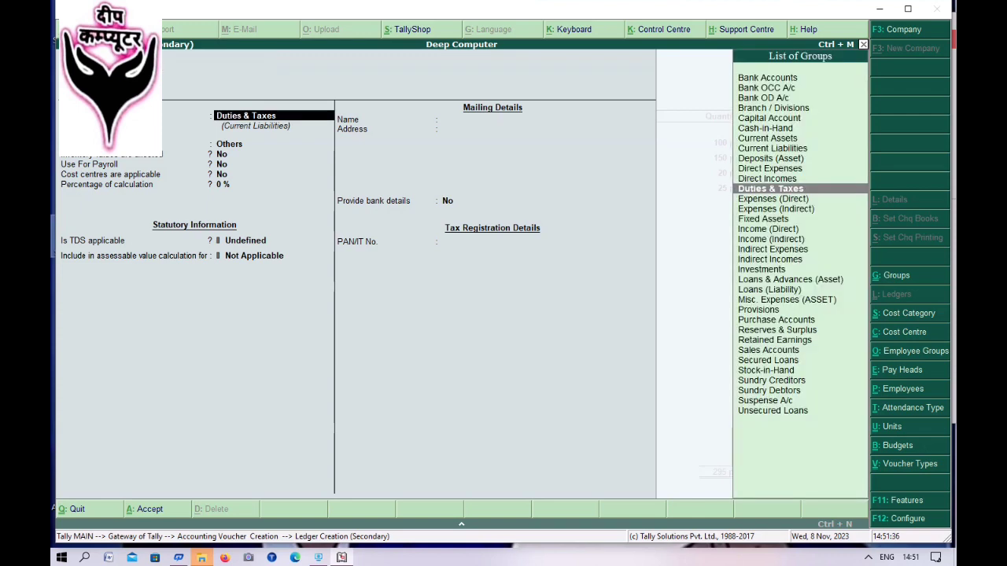
key("Return")
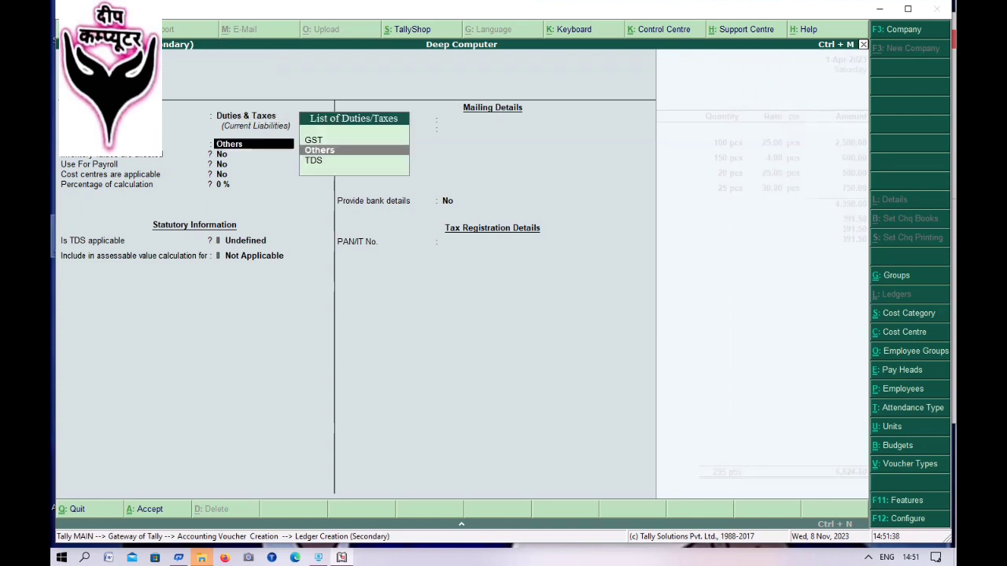
key("Up")
key("Return")
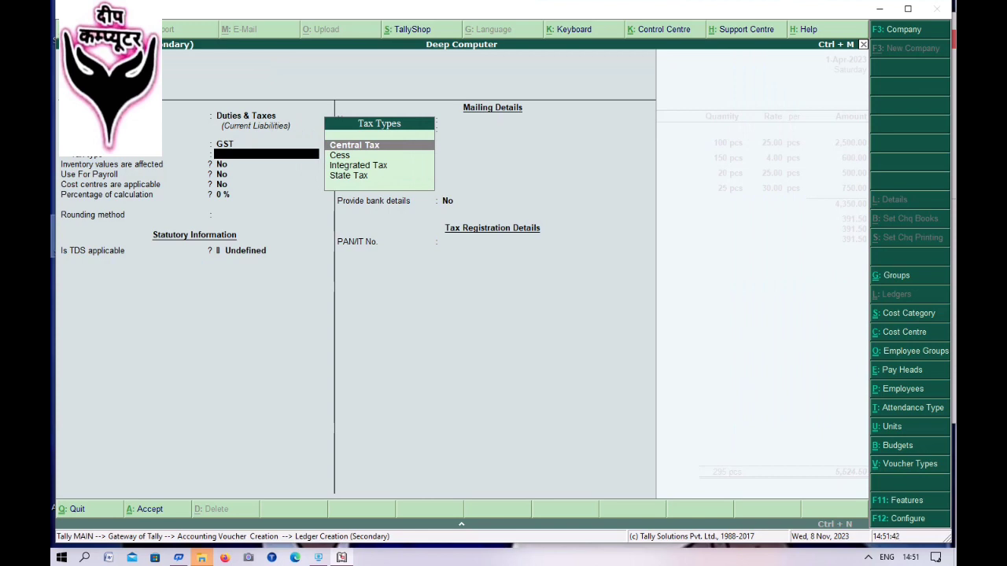
key("Return")
key("Return")
key("Return")
key("Return")
key("Return")
key("Return")
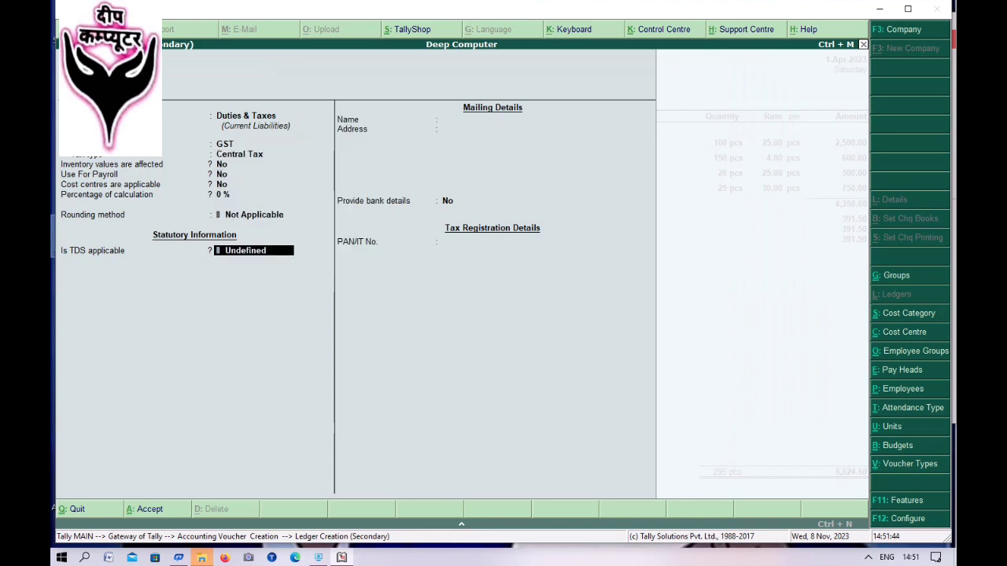
key("Return")
key("Return")
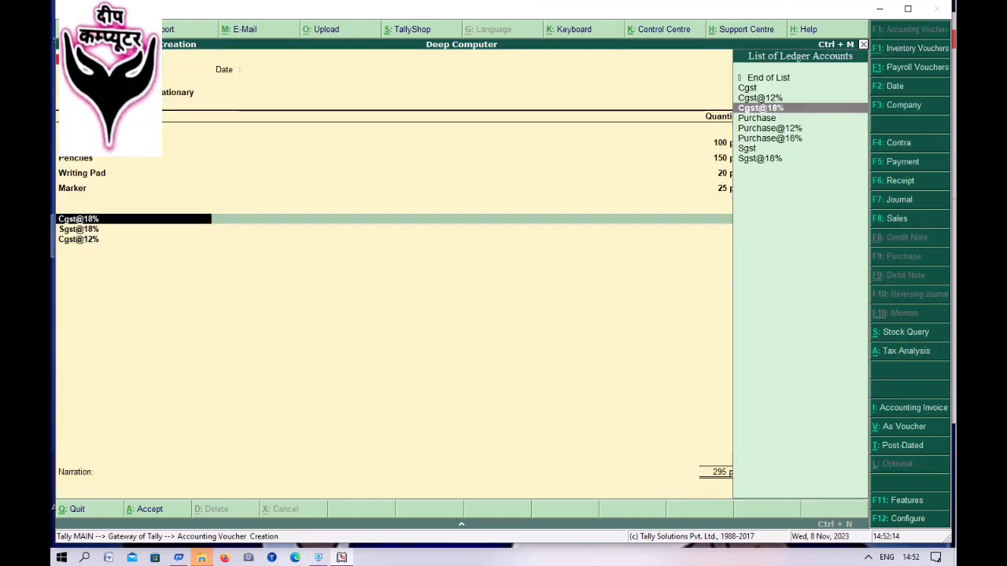
- Change the Cgst@18% ledger's duty type to Others, keeping it under Duties & Taxes
key("ctrl+Return")
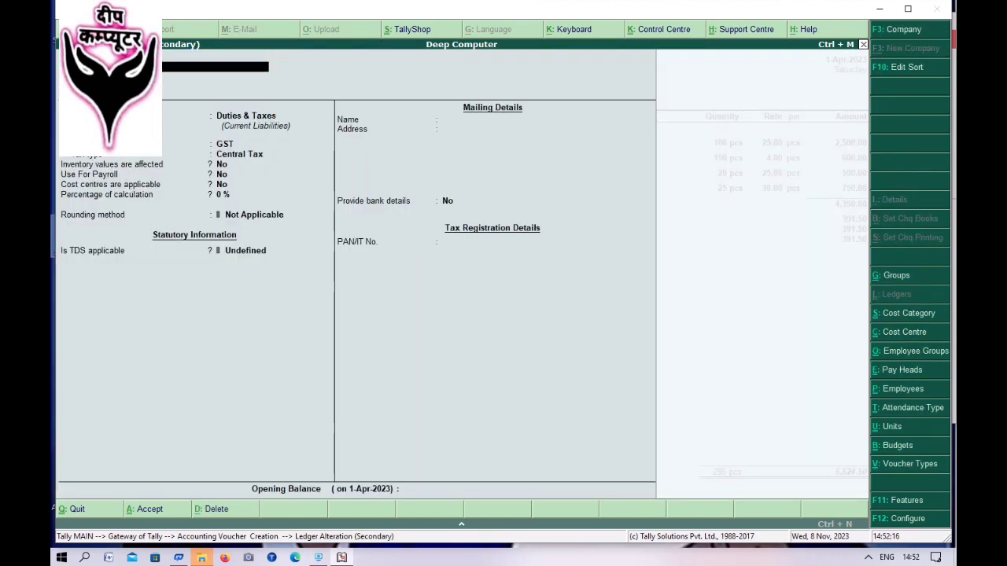
key("Return")
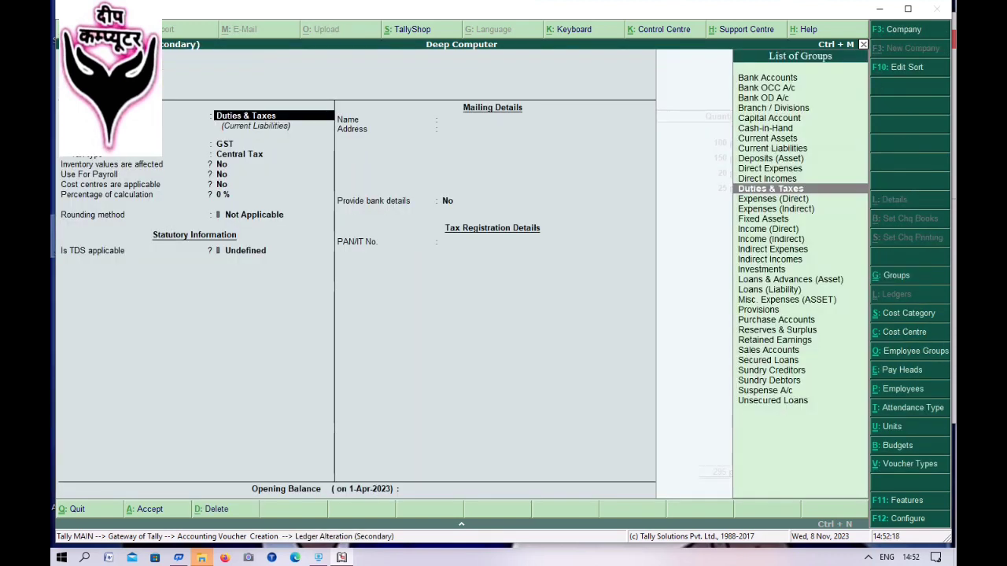
key("Return")
key("Down")
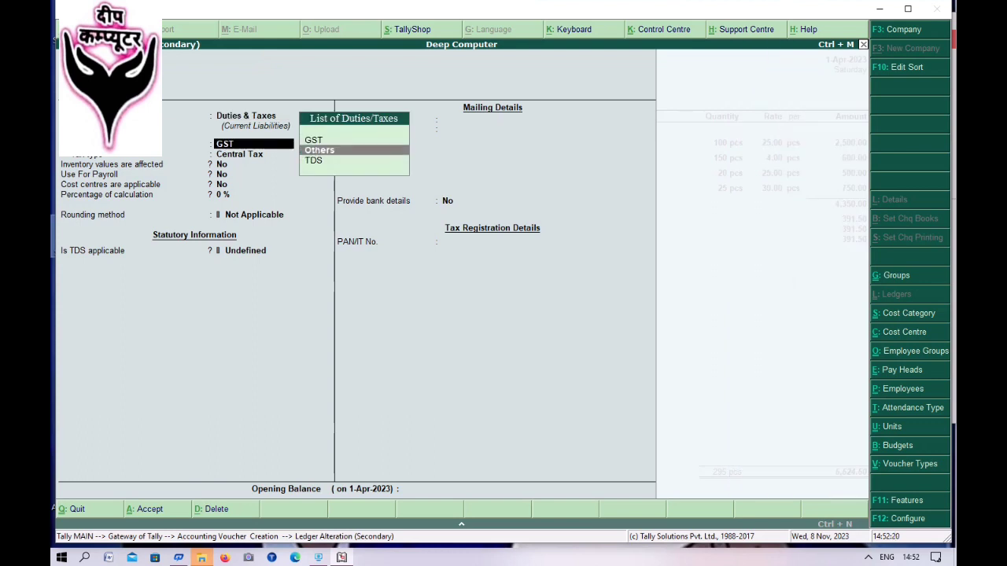
key("Return")
key("Return")
key("Return")
key("Return")
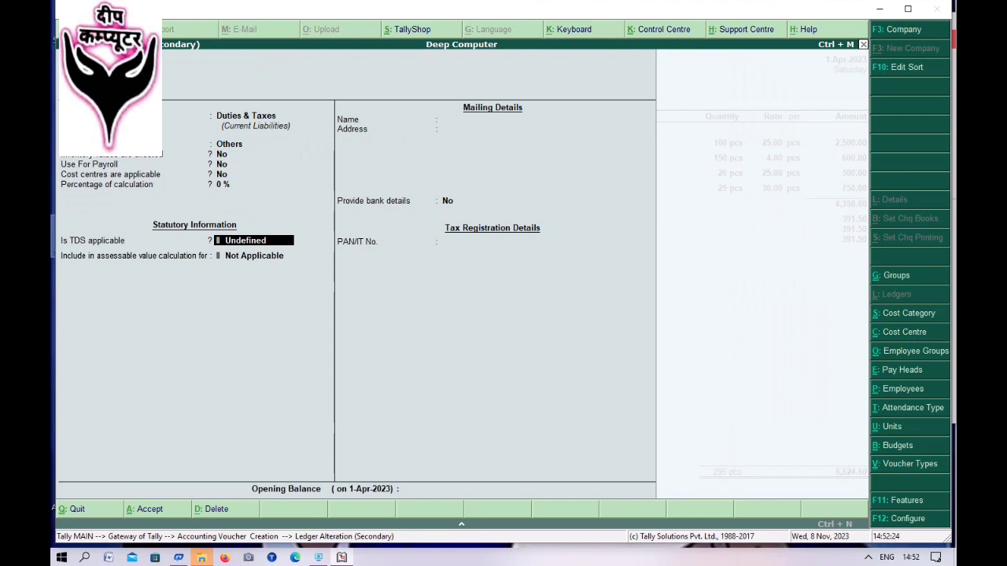
- Give Cgst@18% GST assessable value and goods-by-quantity apportionment, and charge it at 9%
key("Return")
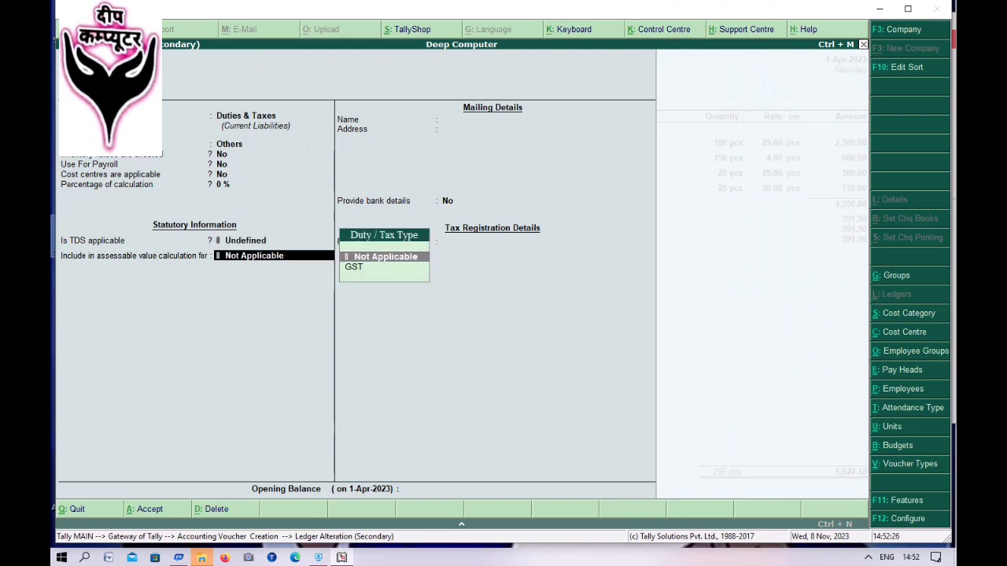
key("Down")
key("Return")
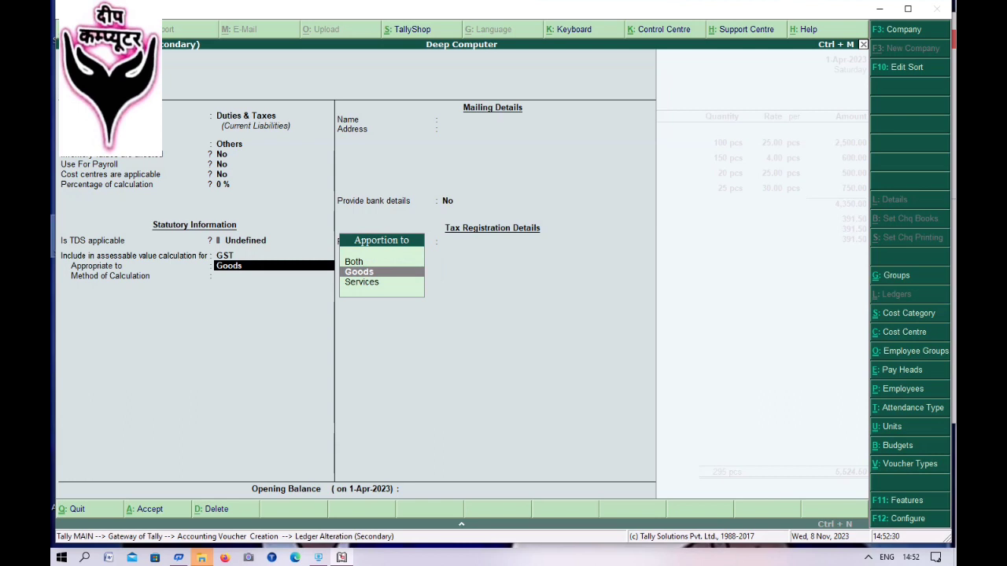
key("Return")
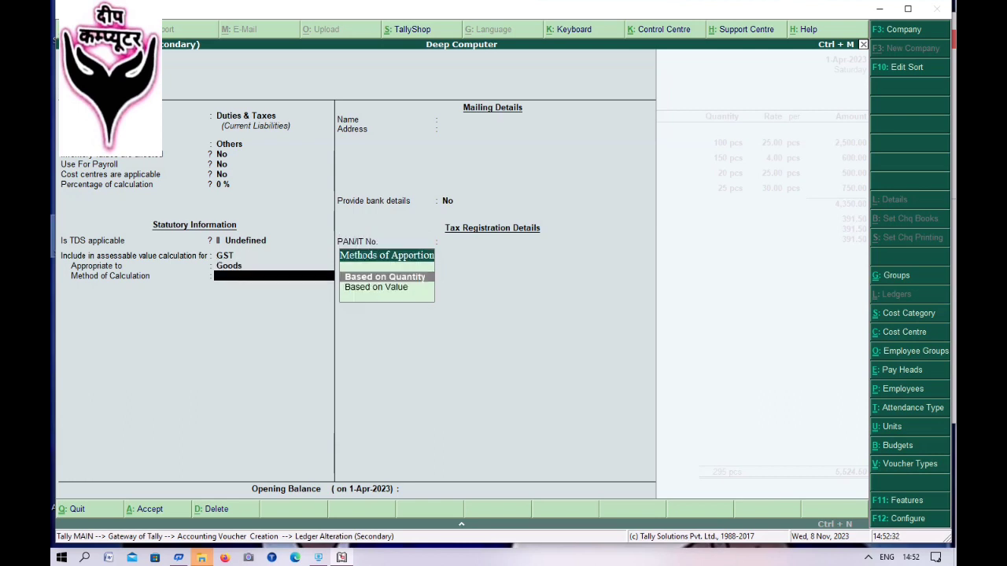
key("Return")
key("Return")
key("Return")
key("Return")
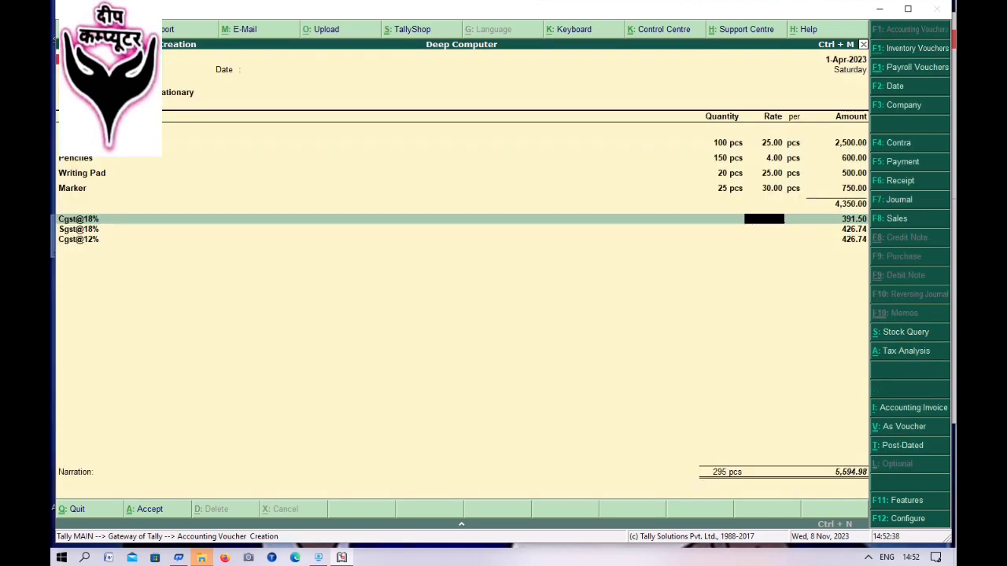
type("9")
key("Return")
key("Return")
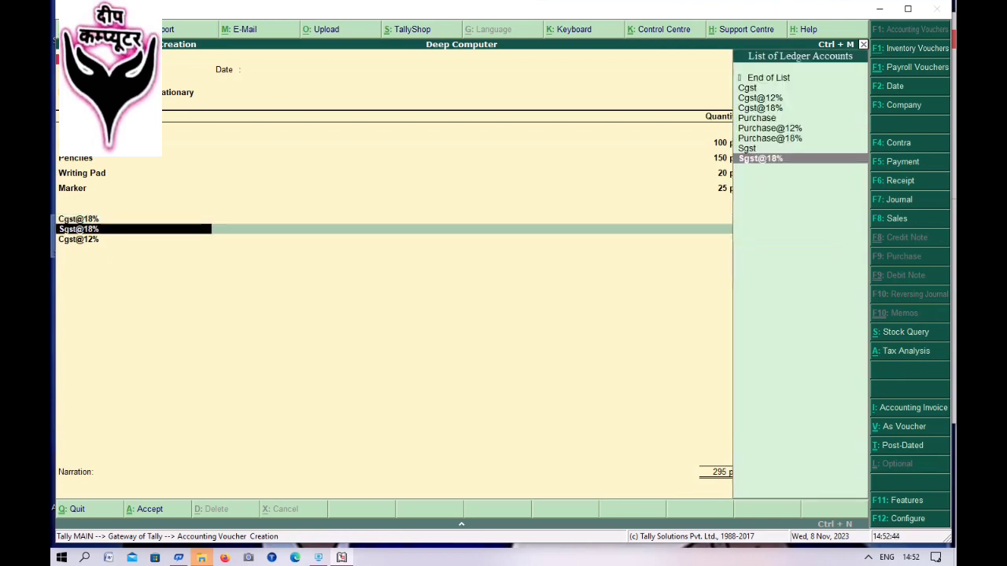
- Change the Sgst@18% ledger's duty type to Others, leaving payroll and cost centres at No
key("ctrl+Return")
key("Return")
key("Return")
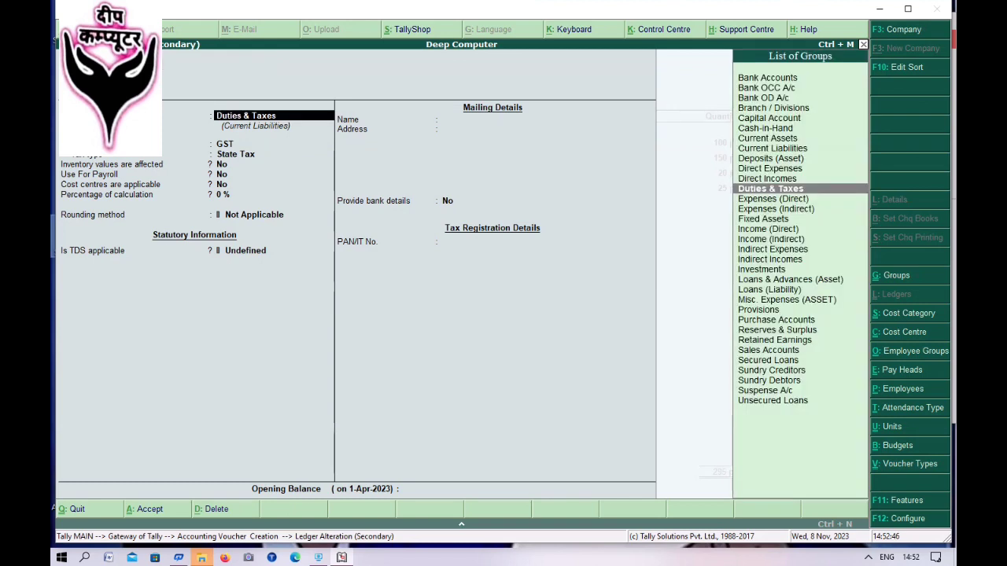
key("Return")
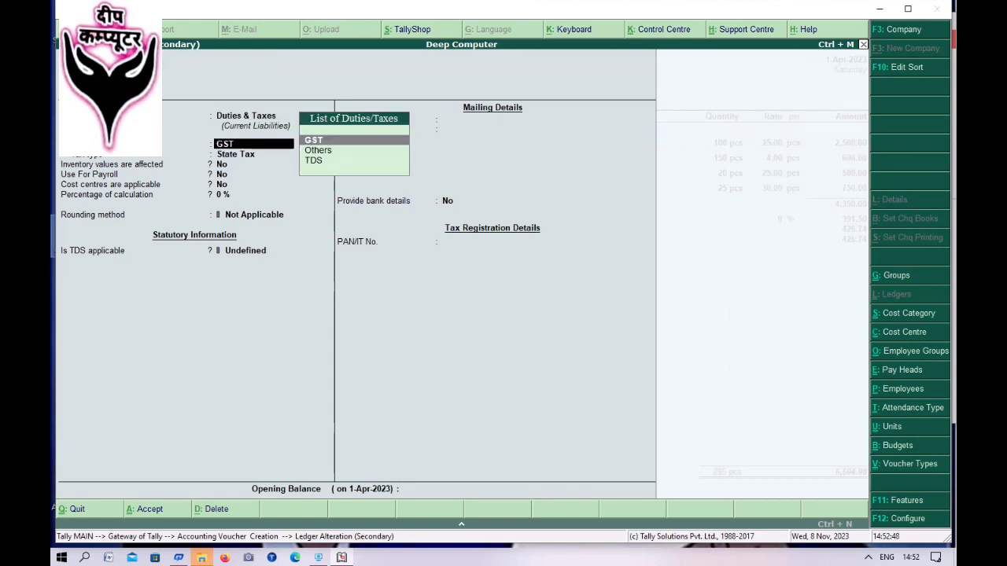
key("Down")
key("Return")
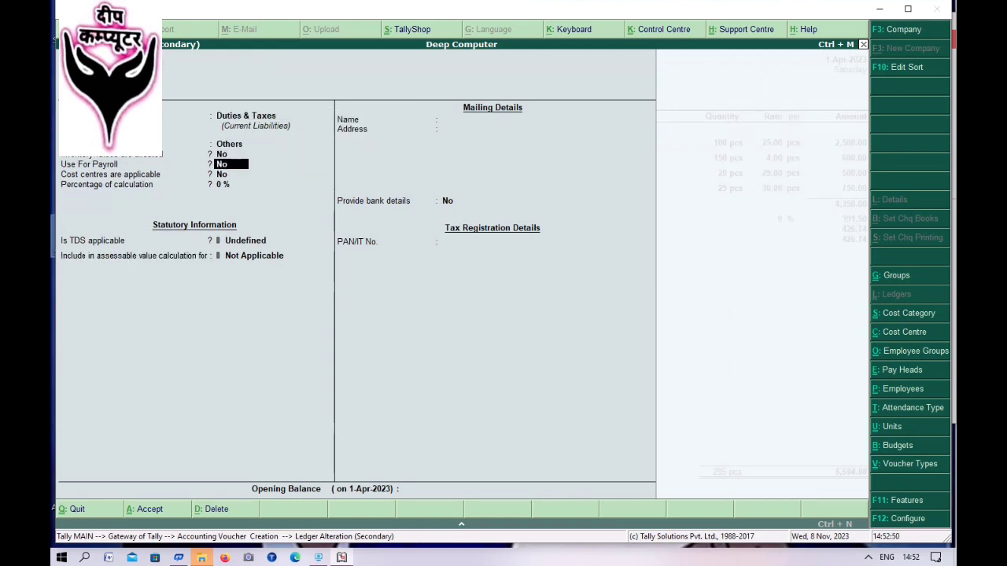
key("Return")
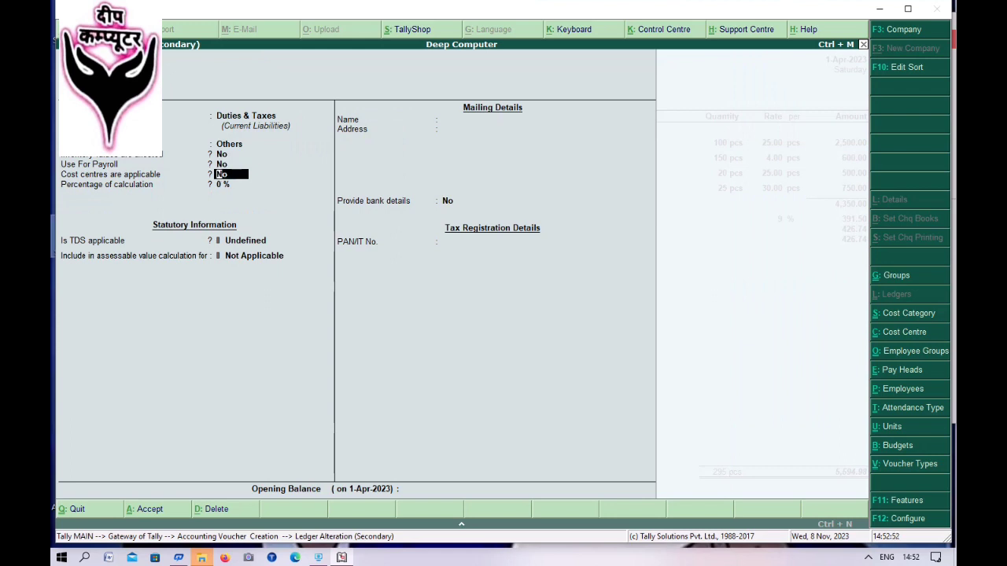
key("Return")
key("Return")
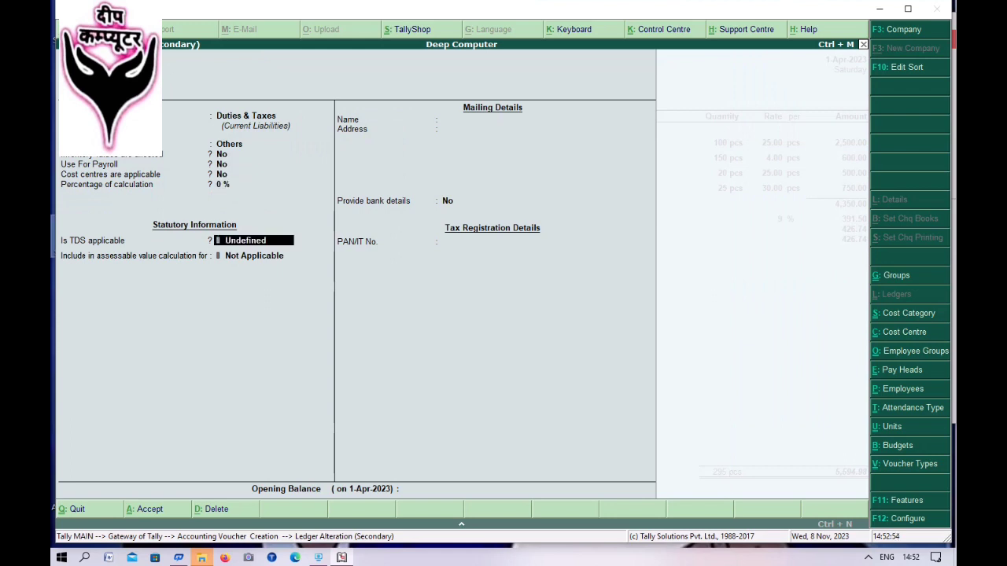
key("Return")
- Give Sgst@18% GST assessable value, apportioned to goods, and charge it at 9% (391.50)
key("Down")
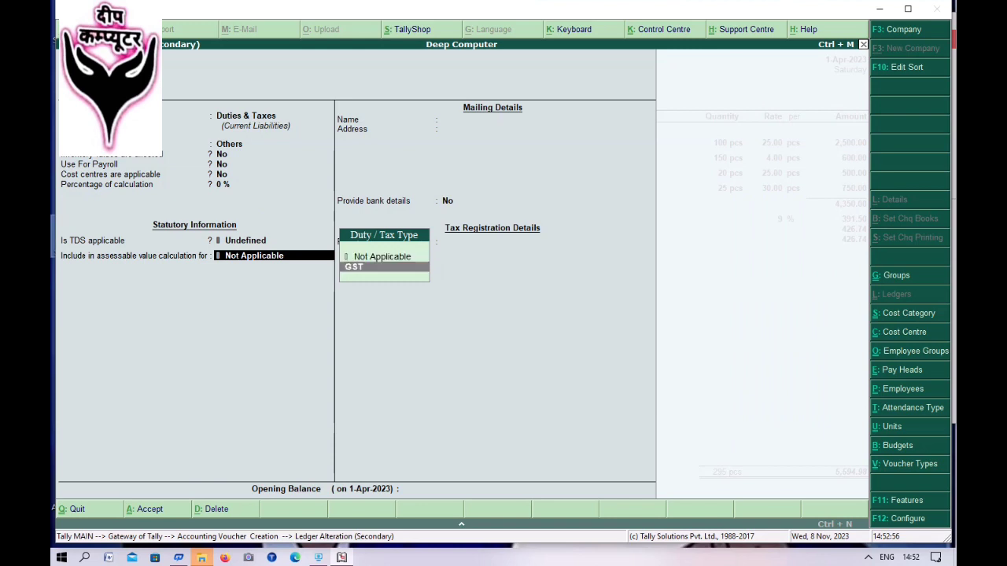
key("Return")
key("Return")
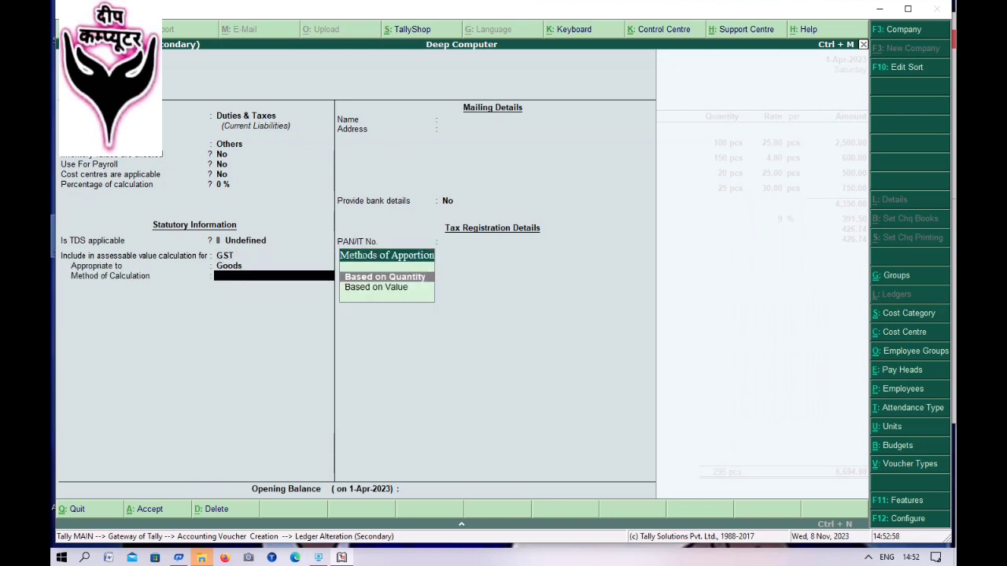
key("Return")
key("Return")
key("Return")
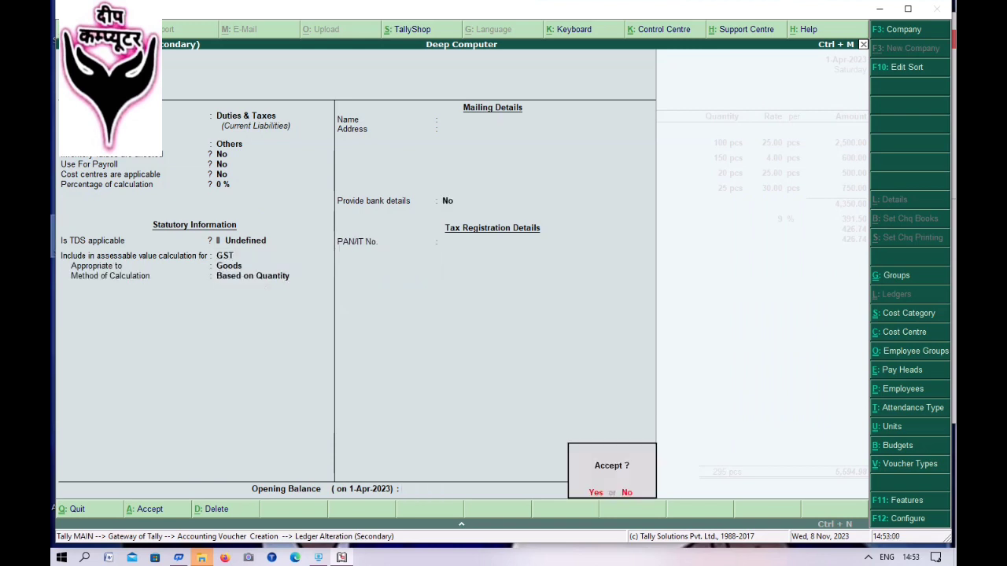
key("Return")
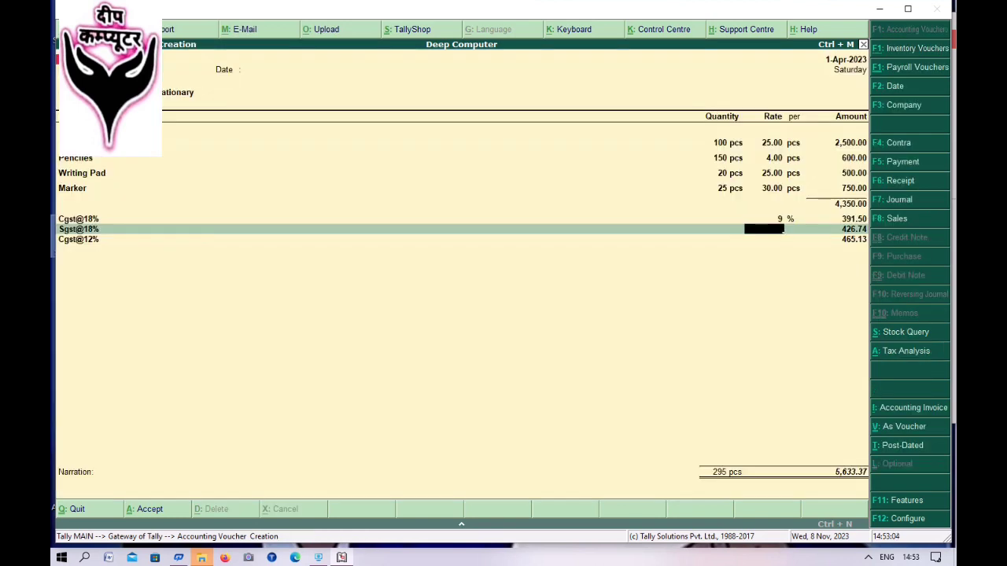
type("9")
key("Return")
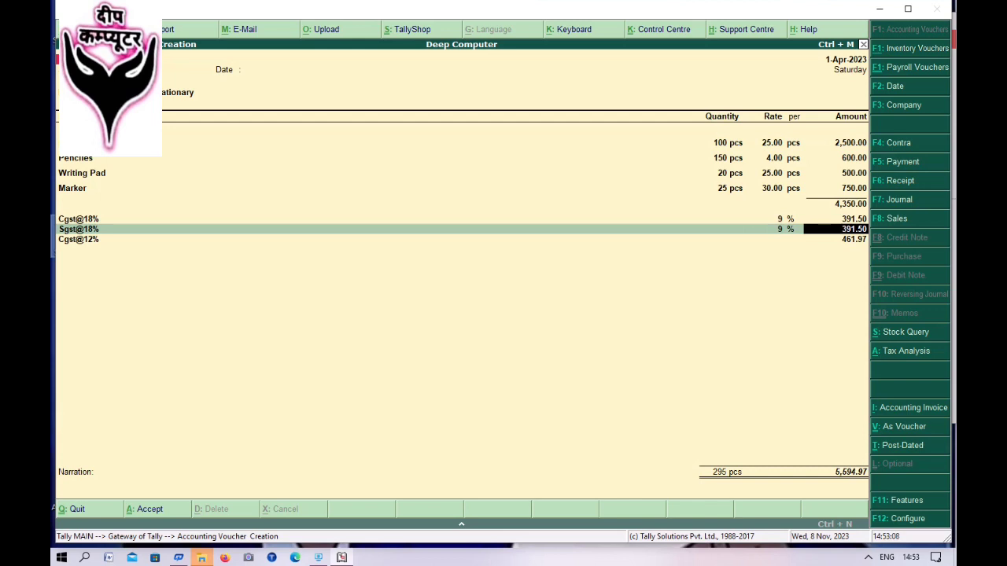
key("Return")
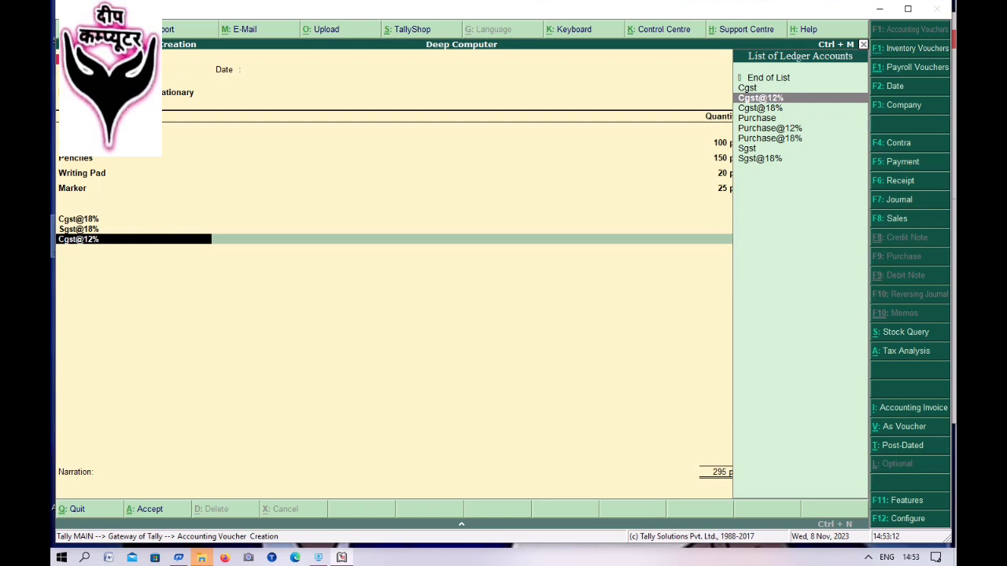
- Change the Cgst@12% ledger's duty type to Others under Duties & Taxes
key("ctrl+Return")
key("Return")
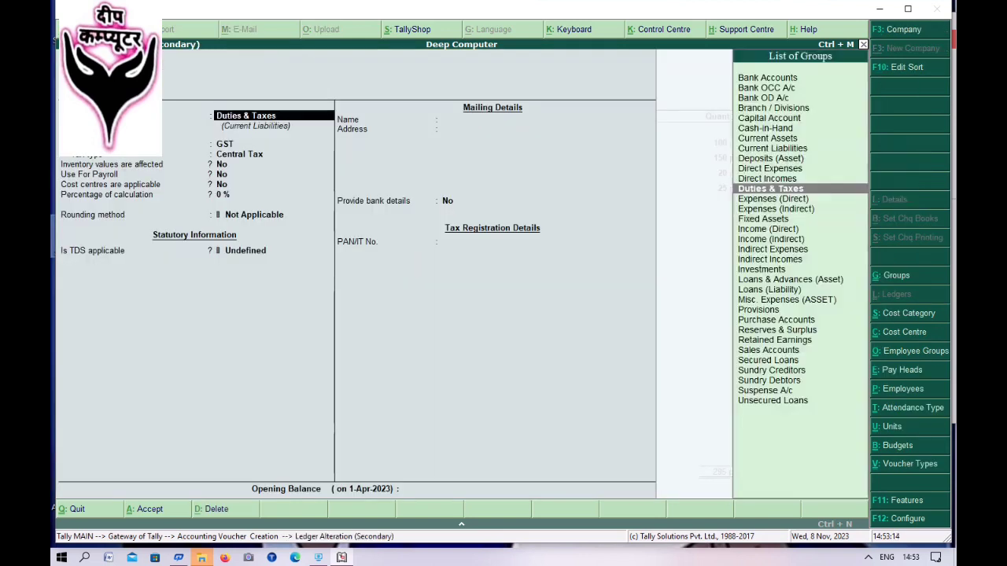
key("Return")
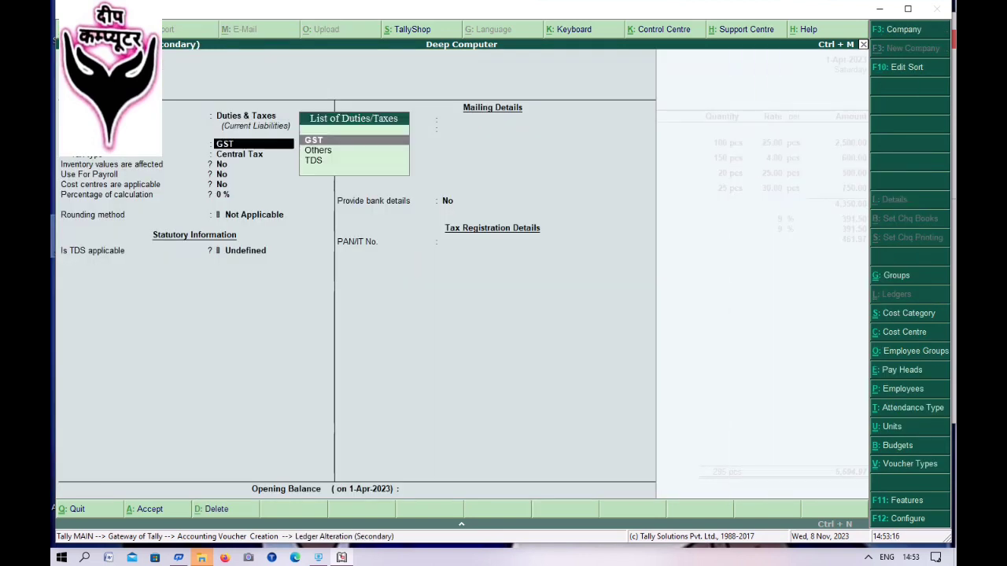
key("Down")
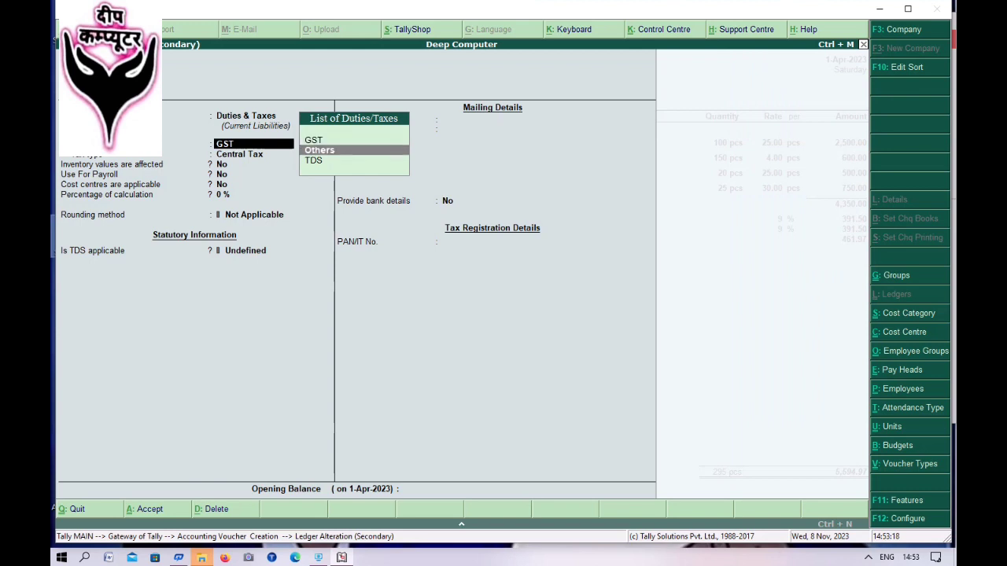
key("Return")
key("Return")
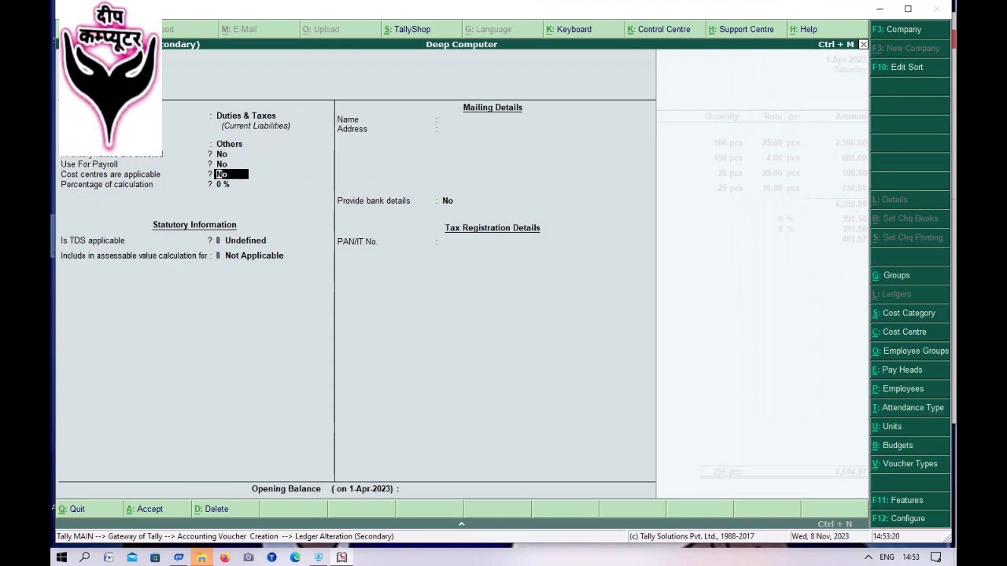
key("Return")
key("Return")
key("Return")
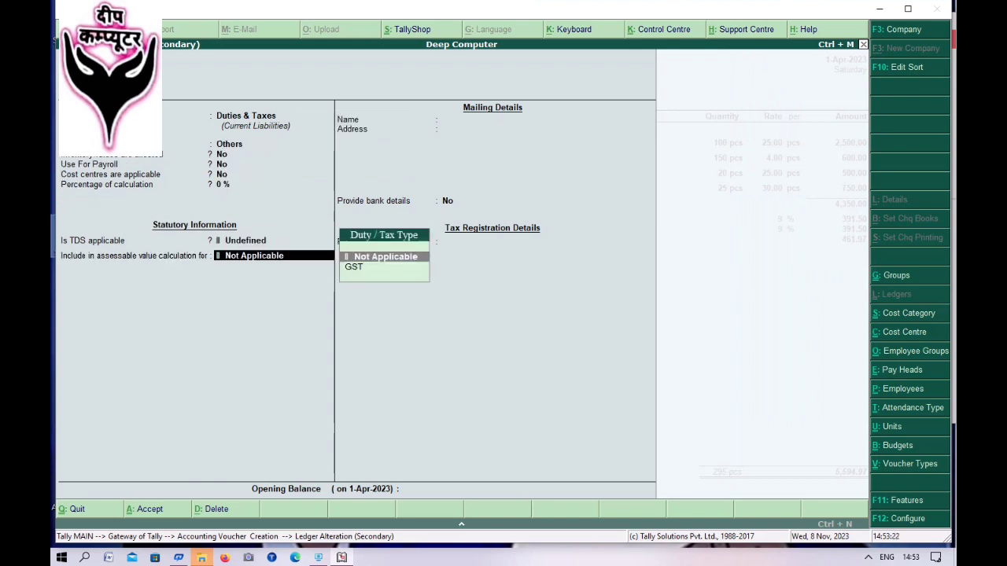
- Give Cgst@12% GST assessable value, goods-by-quantity apportionment, and a 6% rate for 261.00
key("Down")
key("Return")
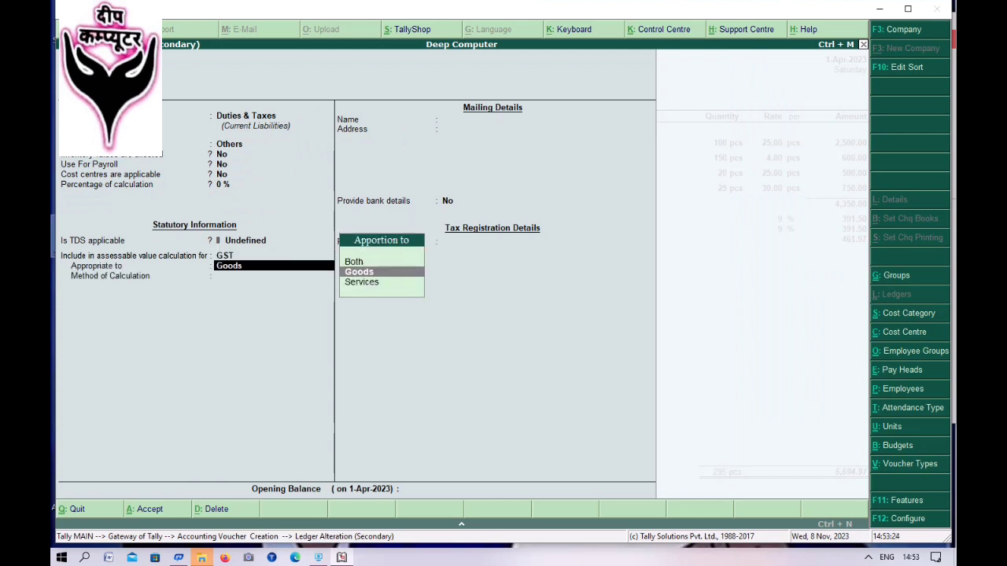
key("Return")
key("Return")
key("Return")
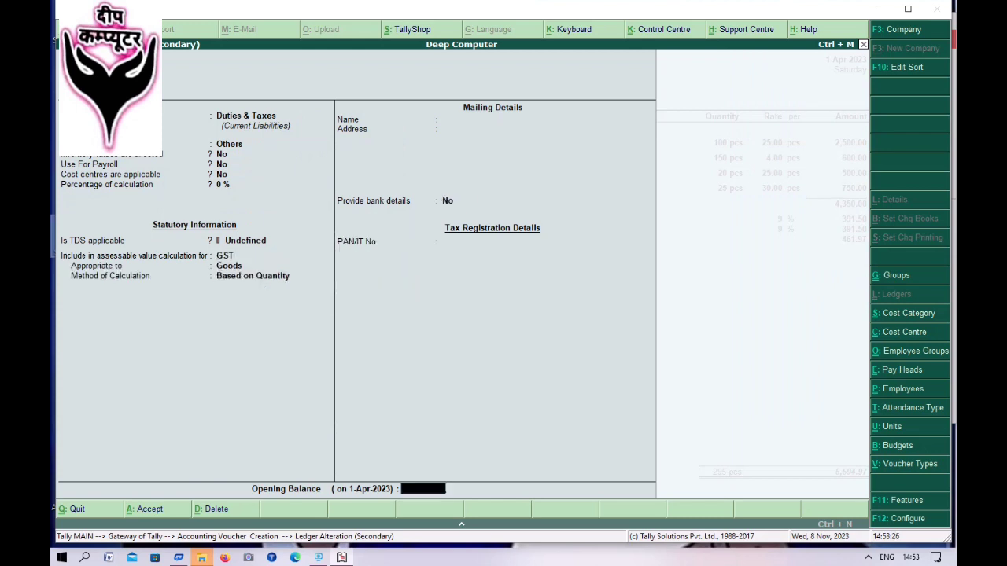
key("Return")
key("Return")
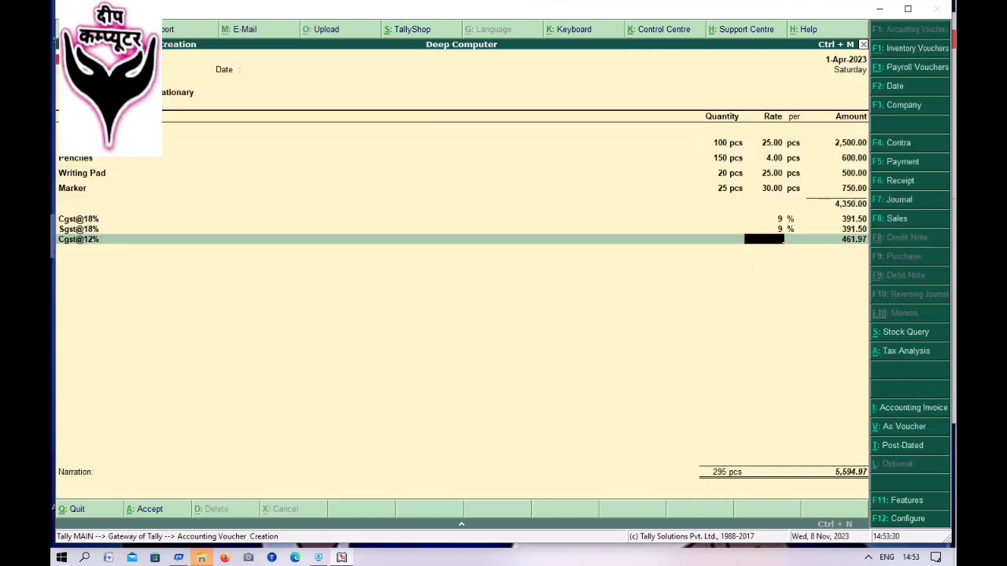
type("6")
key("Return")
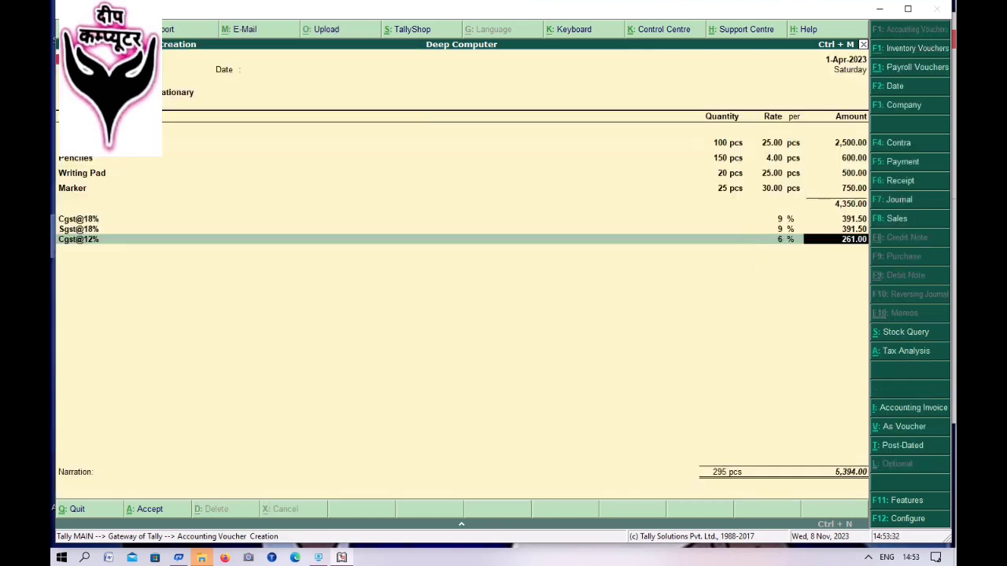
key("Return")
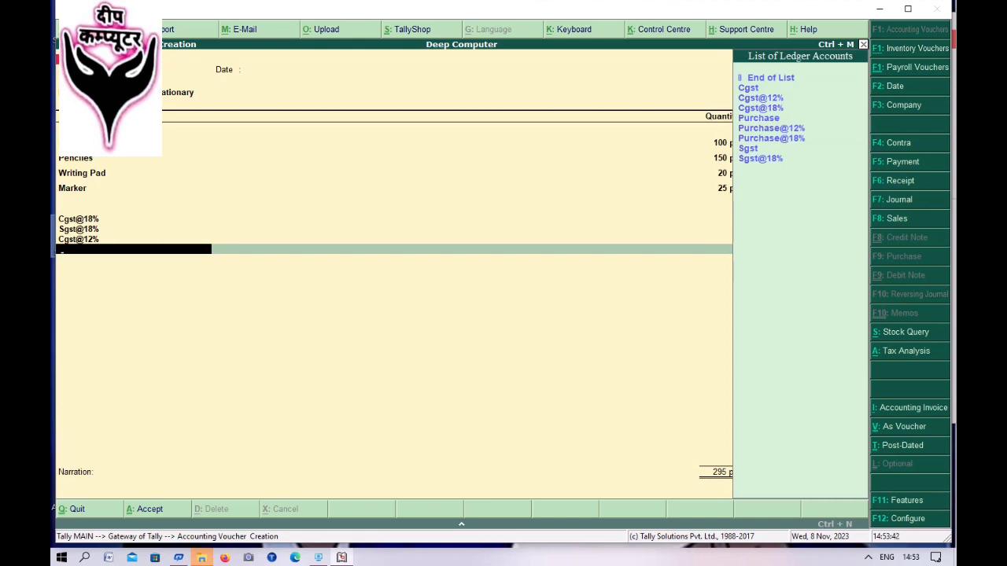
- Create the Sgst@12% ledger as an Others duty with GST assessable value, goods by quantity
key("alt+c")
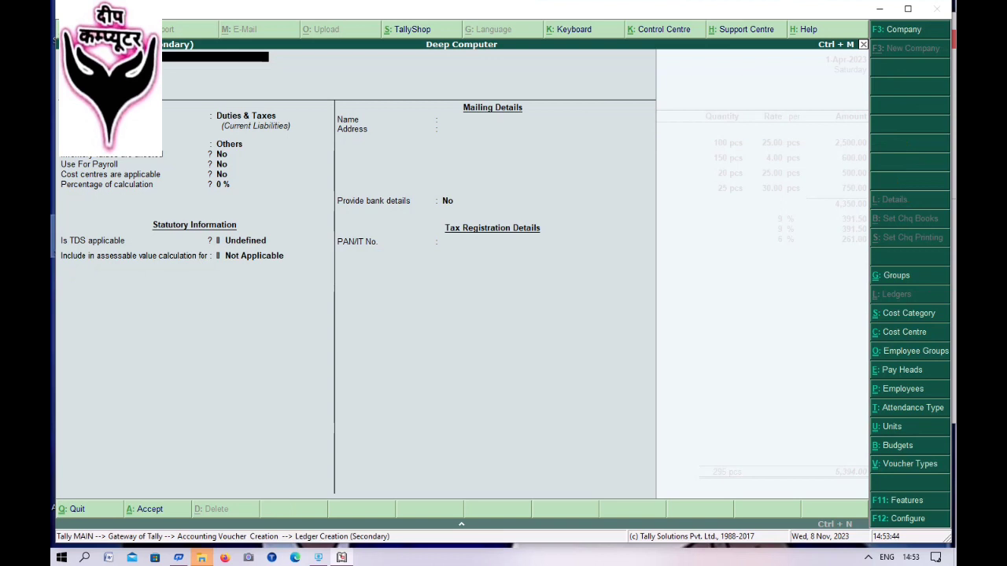
key("Return")
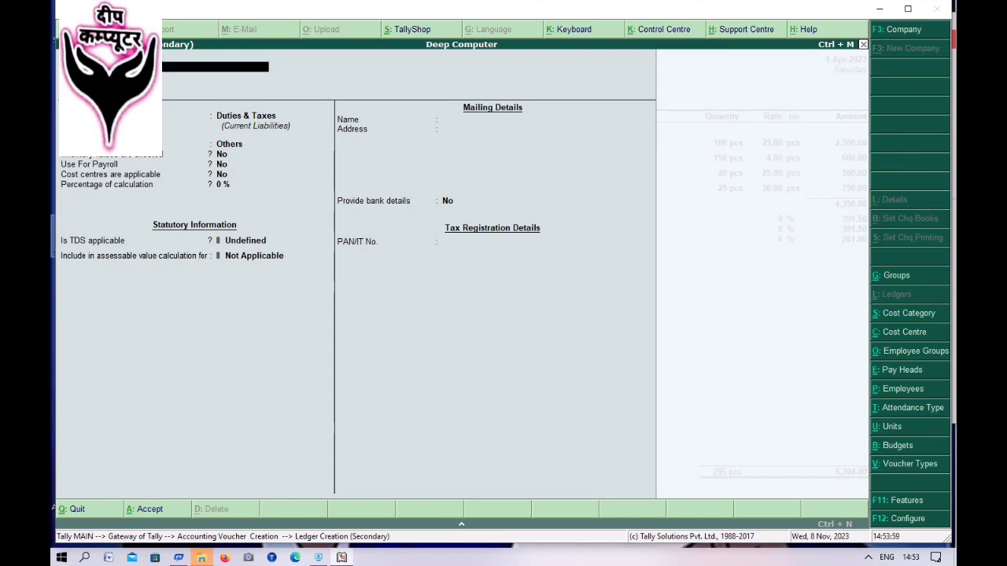
key("Return")
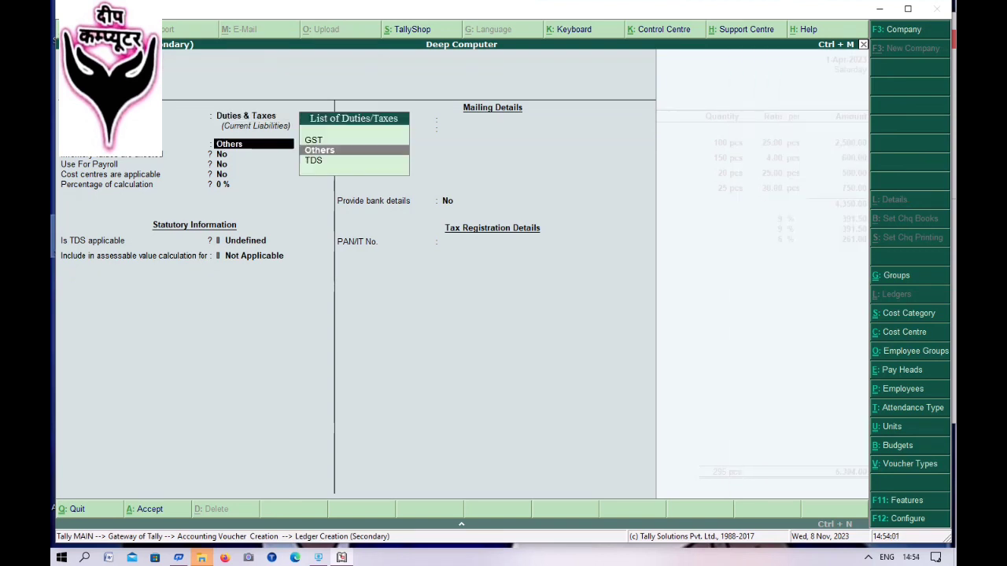
key("Return")
key("Return")
key("Return")
key("Return")
key("Return")
key("Return")
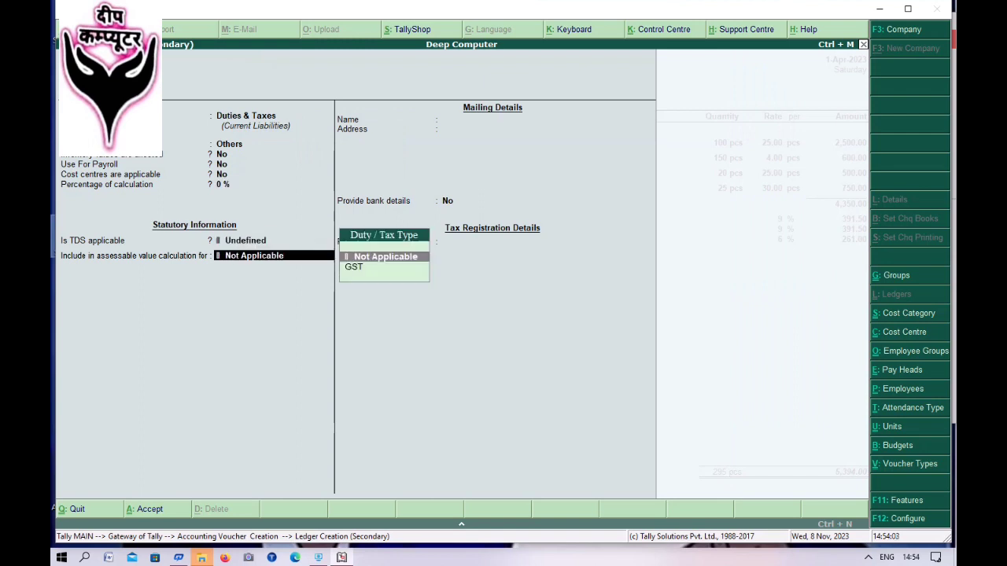
key("Down")
key("Return")
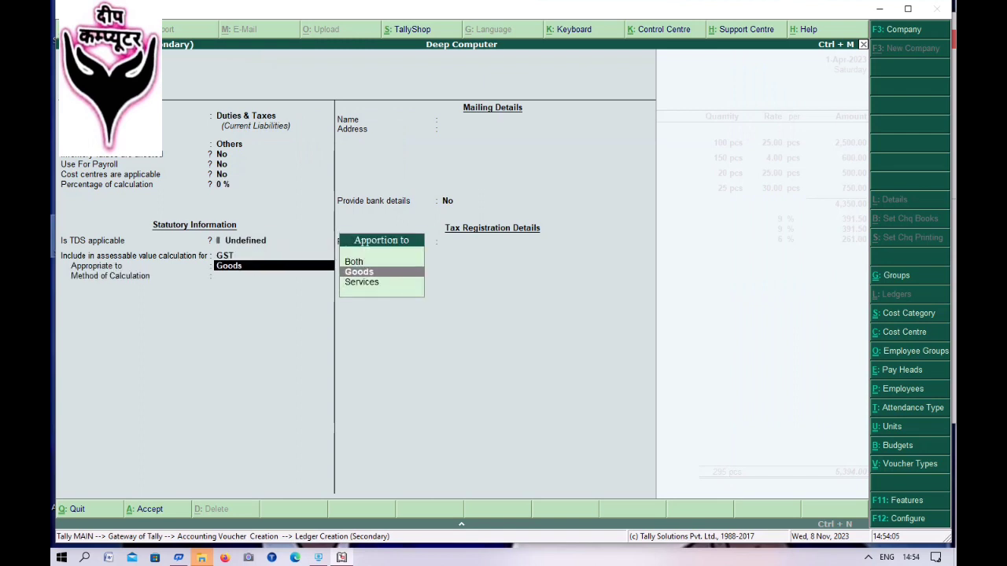
key("Return")
key("Return")
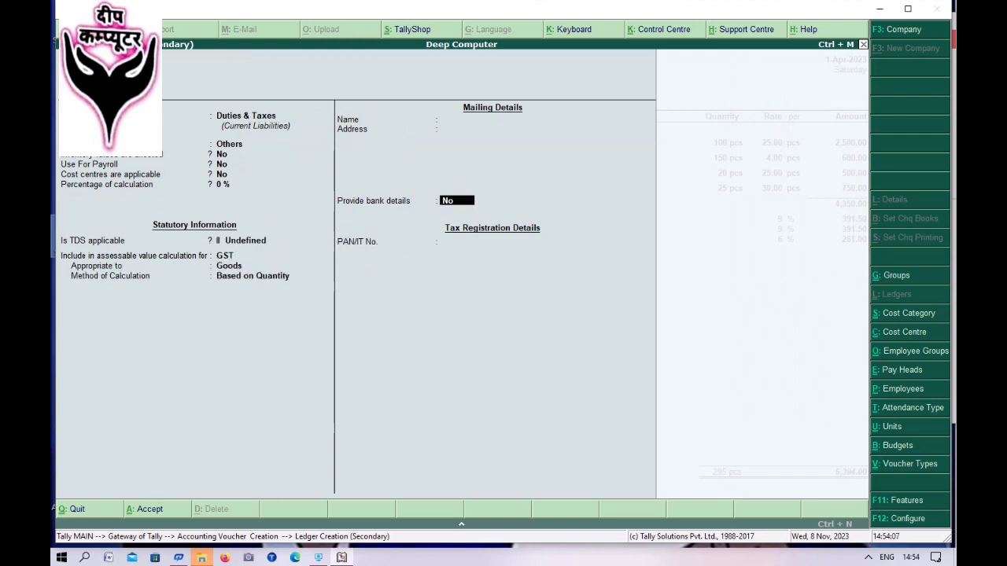
key("Return")
key("Return")
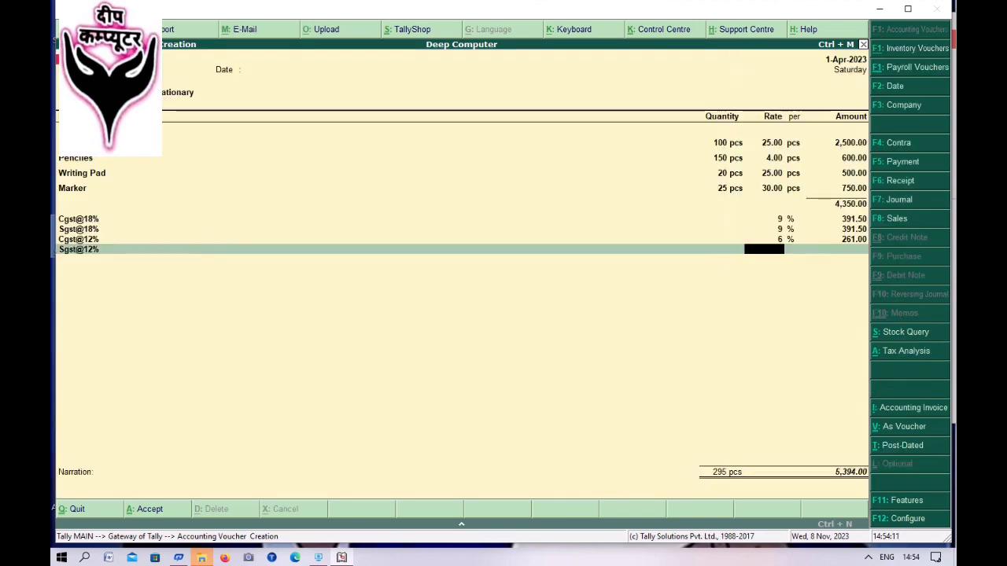
- Charge Sgst@12% at 6% for 261.00, bringing the voucher total to 5,655.00
type("6")
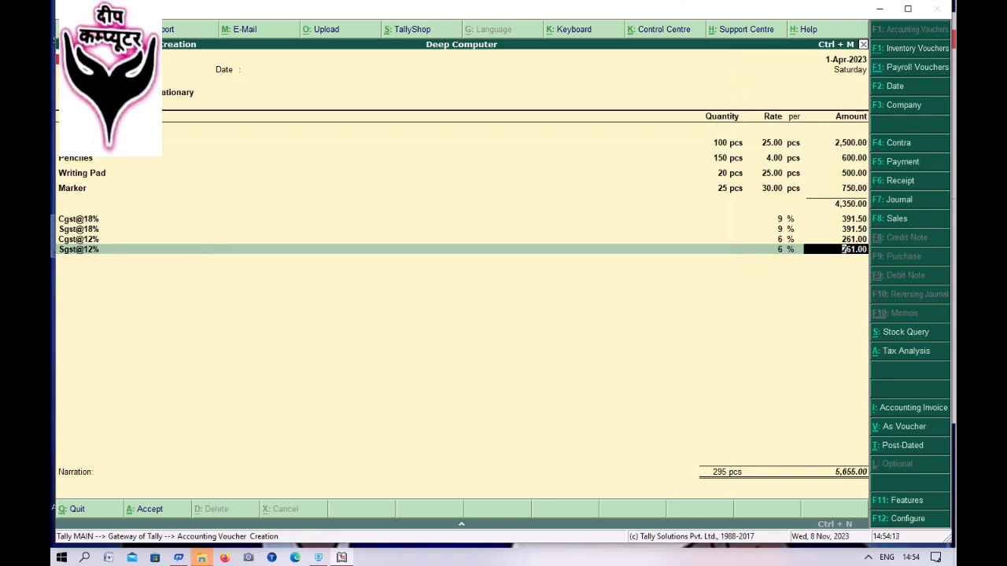
key("Return")
key("Return")
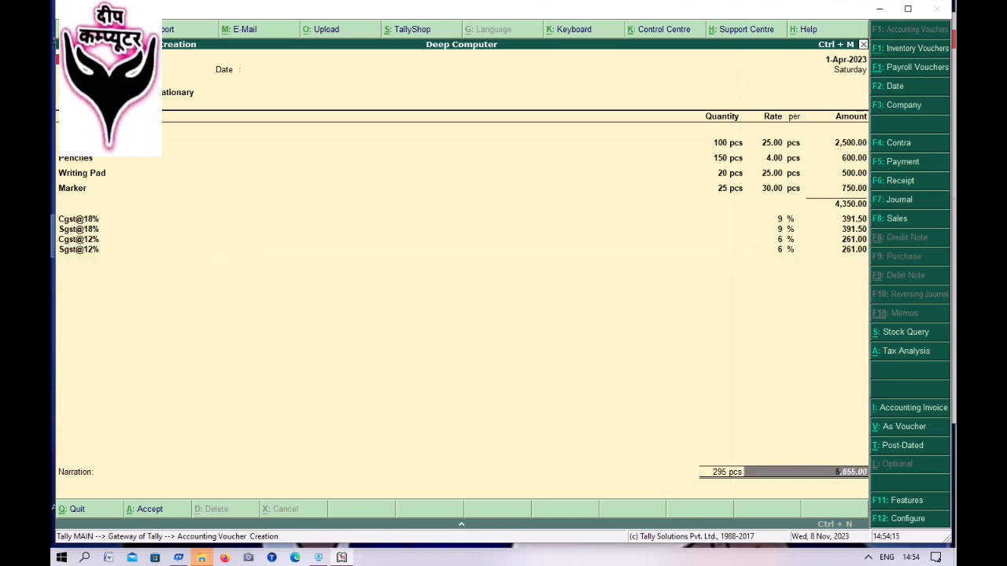
key("Return")
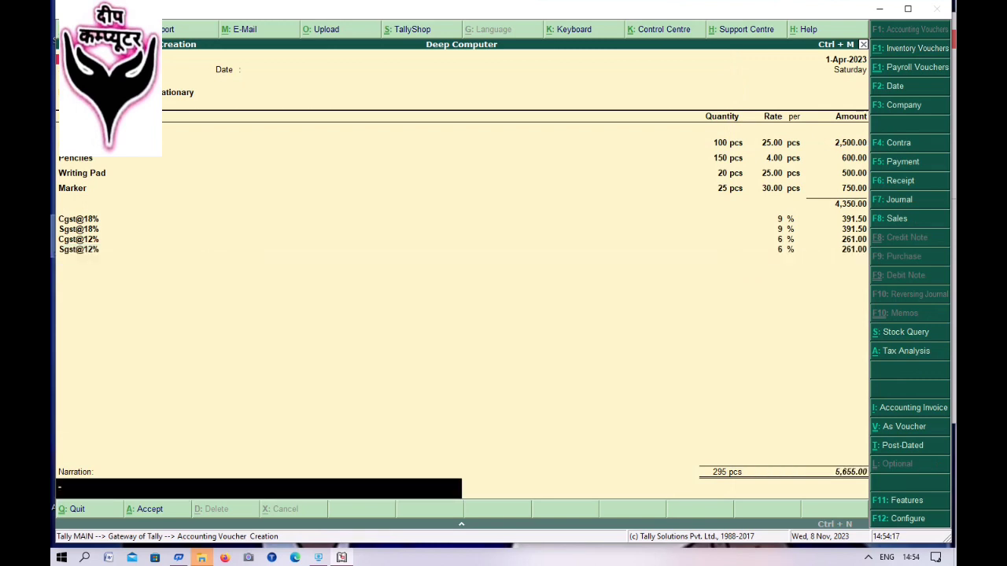
- Save the stationery purchase voucher without narration and reopen it
key("Return")
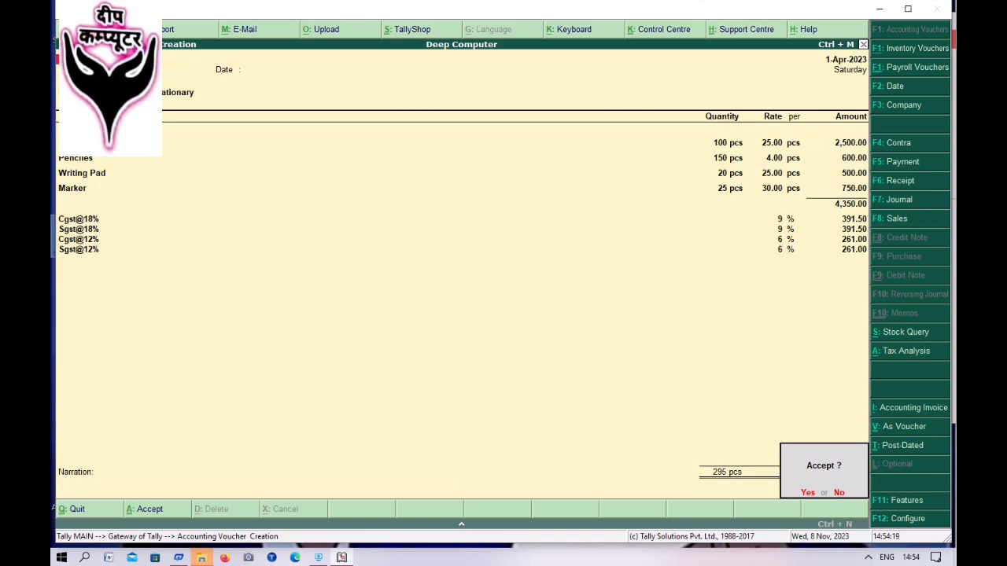
key("Return")
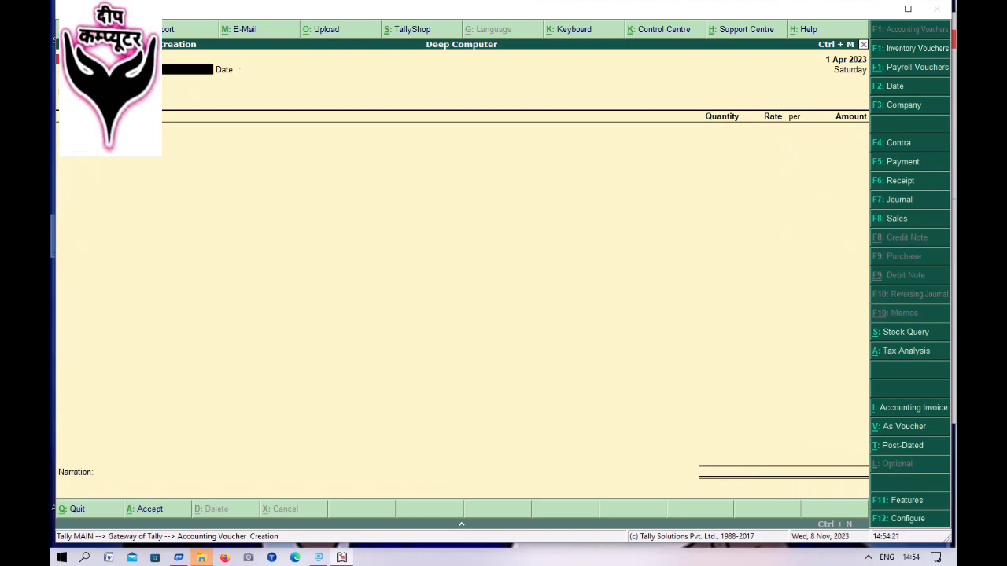
key("Page_Up")
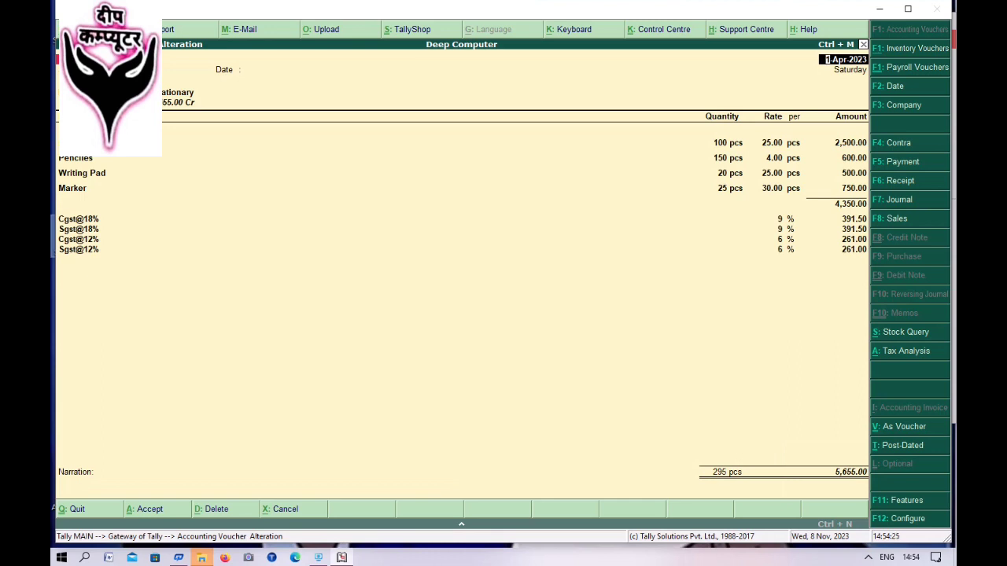
- Print the voucher with preview enabled and zoom the invoice preview to full size
key("alt+p")
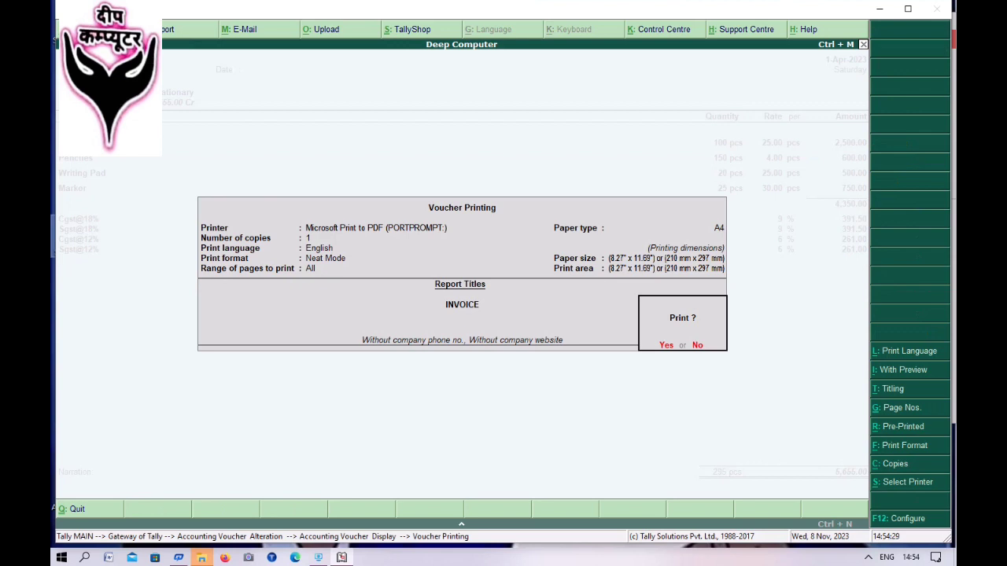
key("alt+i")
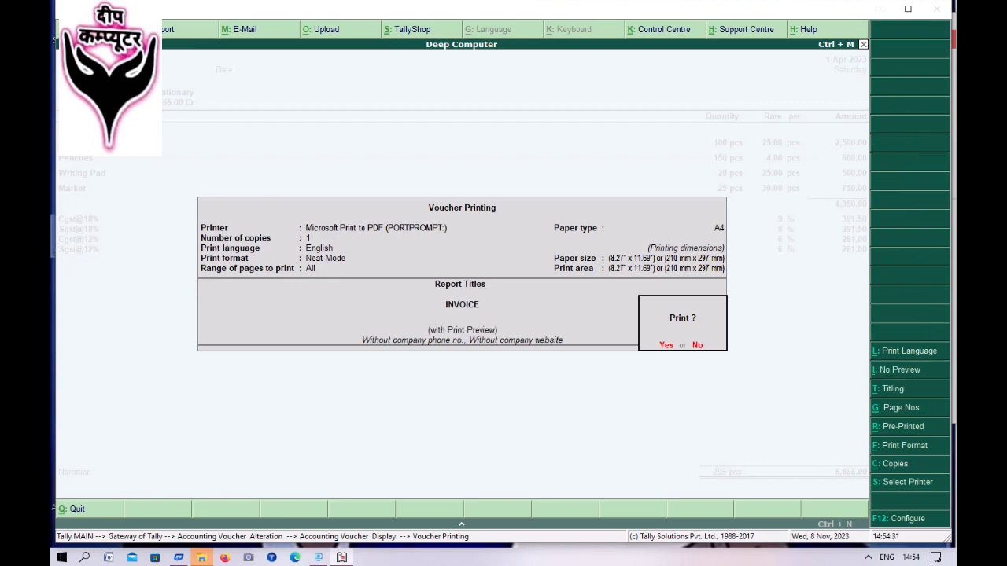
key("Return")
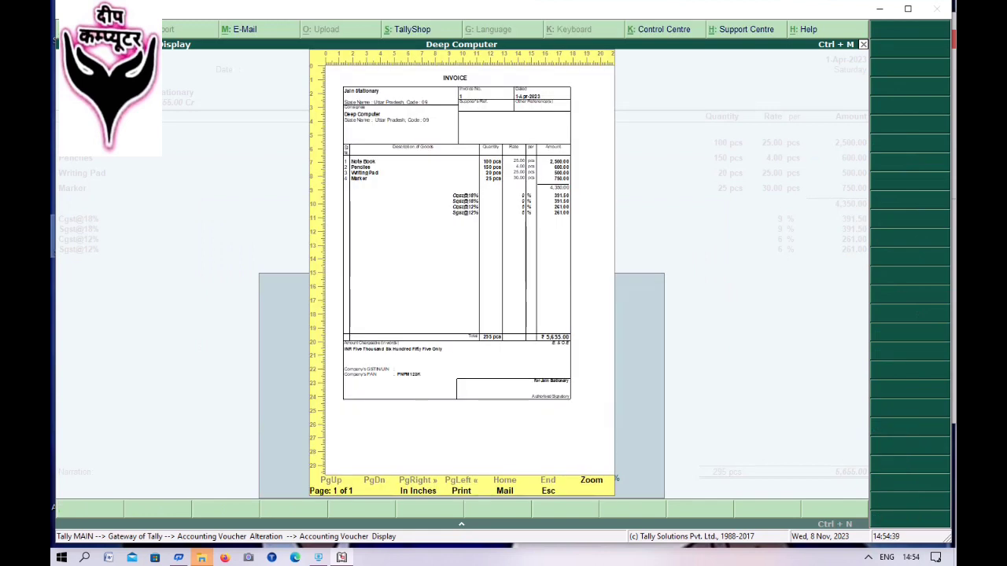
key("alt+z")
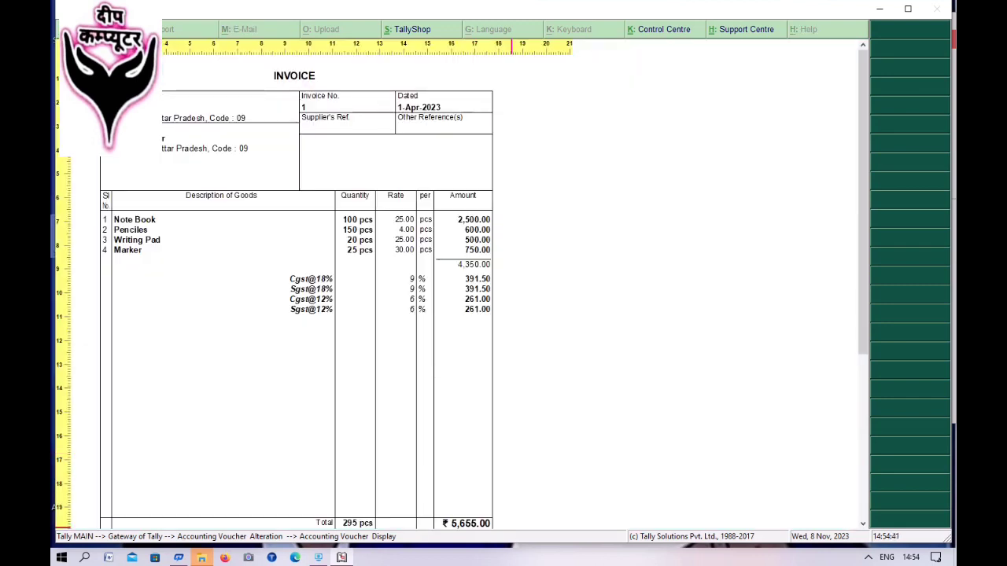